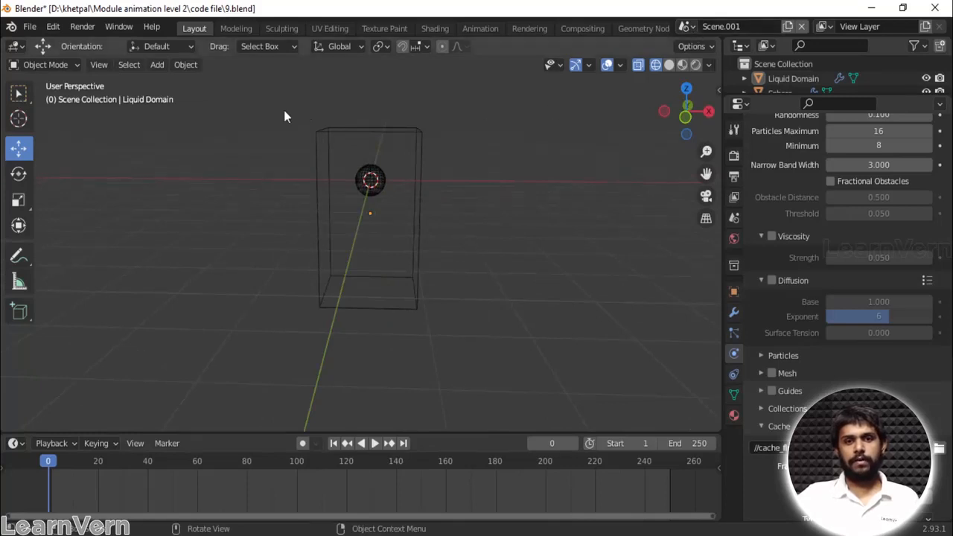
# Step: Delete the liquid domain and the sphere from Scene.001, and switch to the scene named Scene
pyautogui.moveTo(288, 111); pyautogui.dragTo(479, 257)
pyautogui.press('Delete')
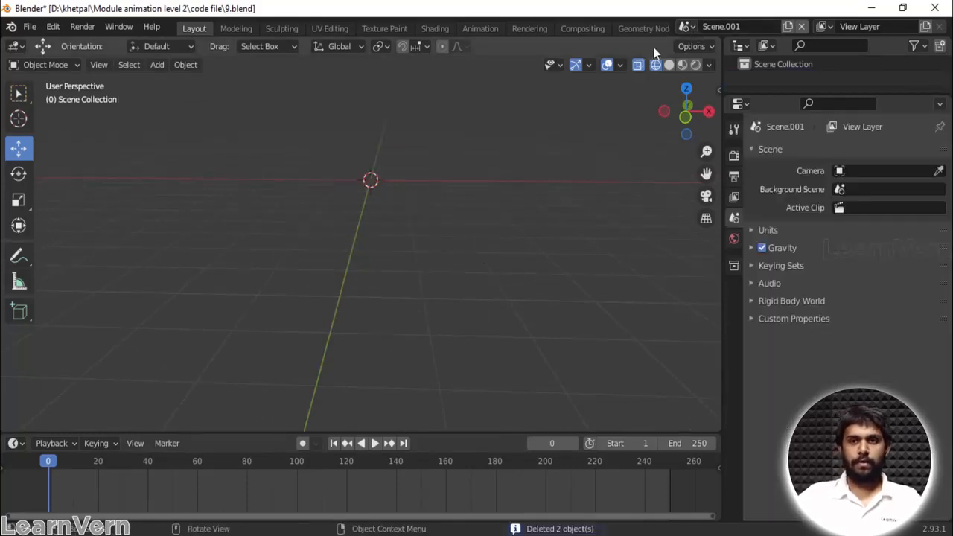
pyautogui.click(683, 26)
pyautogui.click(683, 48)
pyautogui.moveTo(437, 173); pyautogui.dragTo(283, 202, button='middle')
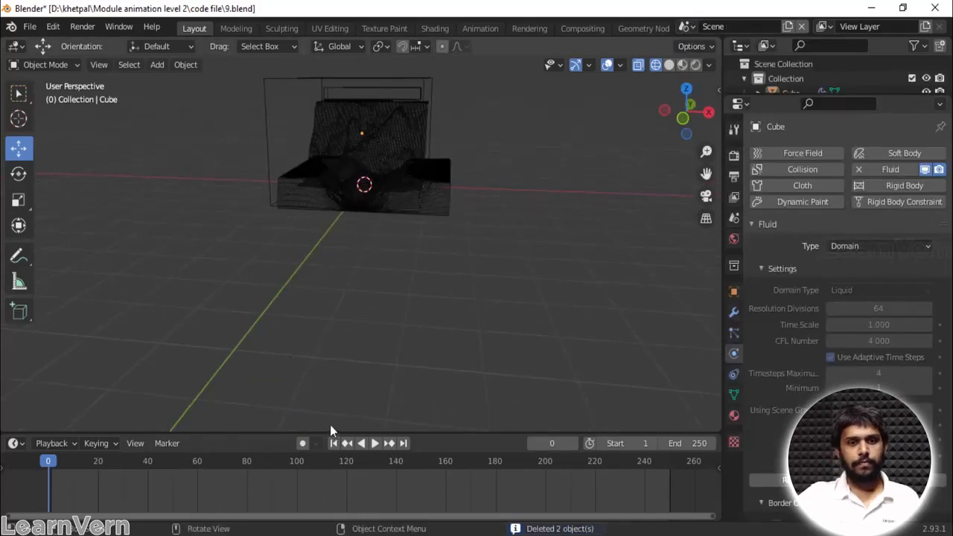
# Step: Preview the existing simulation from several angles and return the timeline to frame 0
pyautogui.press('space')
pyautogui.press('space')
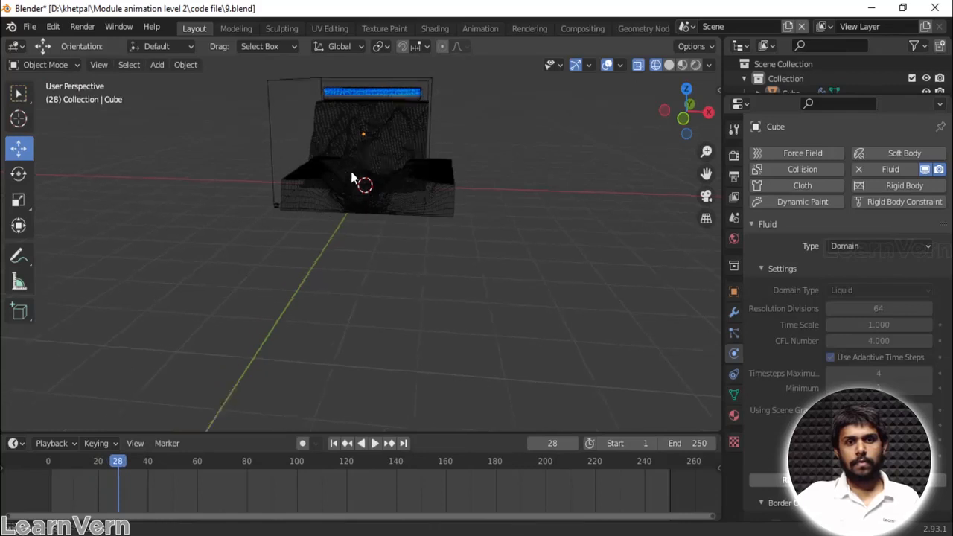
pyautogui.moveTo(351, 170); pyautogui.dragTo(397, 186, button='middle')
pyautogui.scroll(5, 397, 186)
pyautogui.click(17, 458)
pyautogui.press('space')
pyautogui.press('Escape')
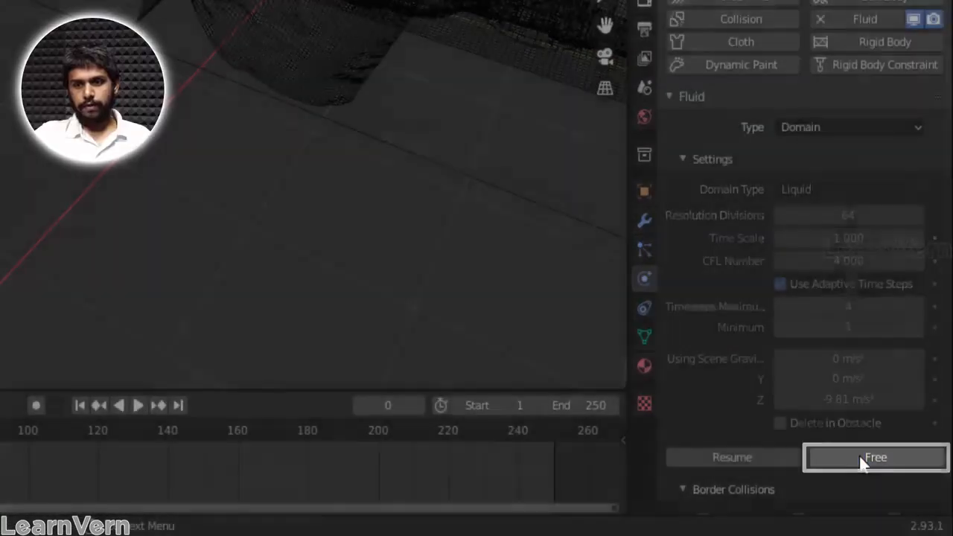
# Step: Free the liquid domain's baked data and turn its Viscosity option off
pyautogui.click(864, 458)
pyautogui.scroll(-15, 861, 385)
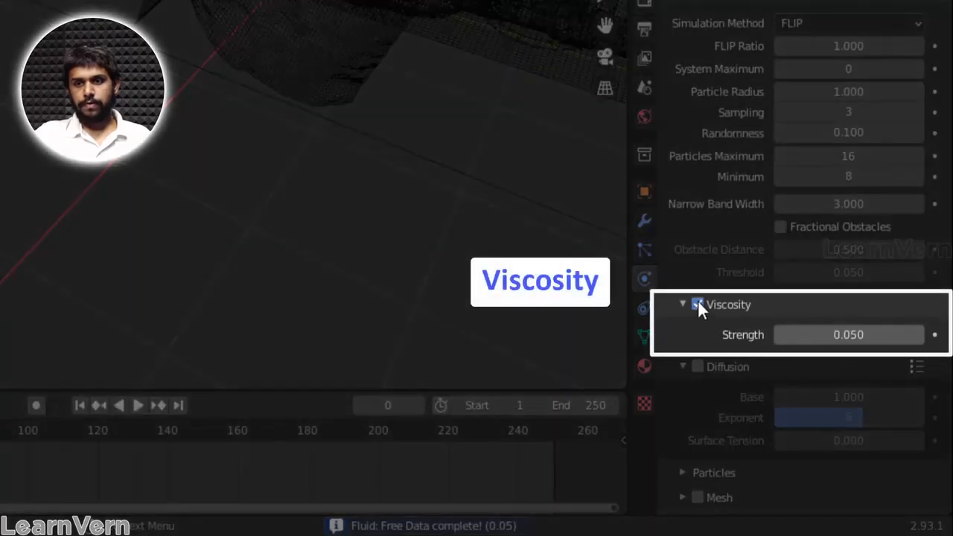
pyautogui.click(698, 303)
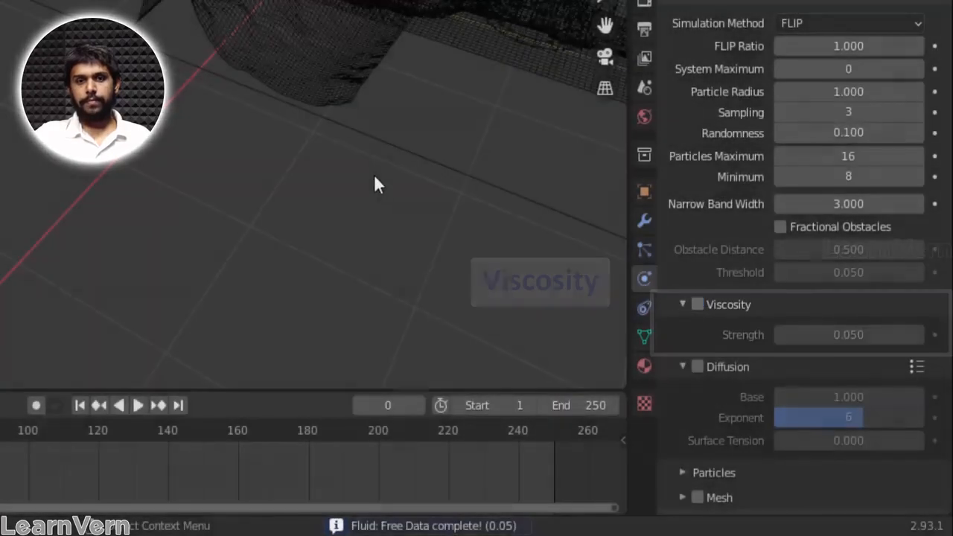
pyautogui.moveTo(374, 183); pyautogui.dragTo(4, 417, button='middle')
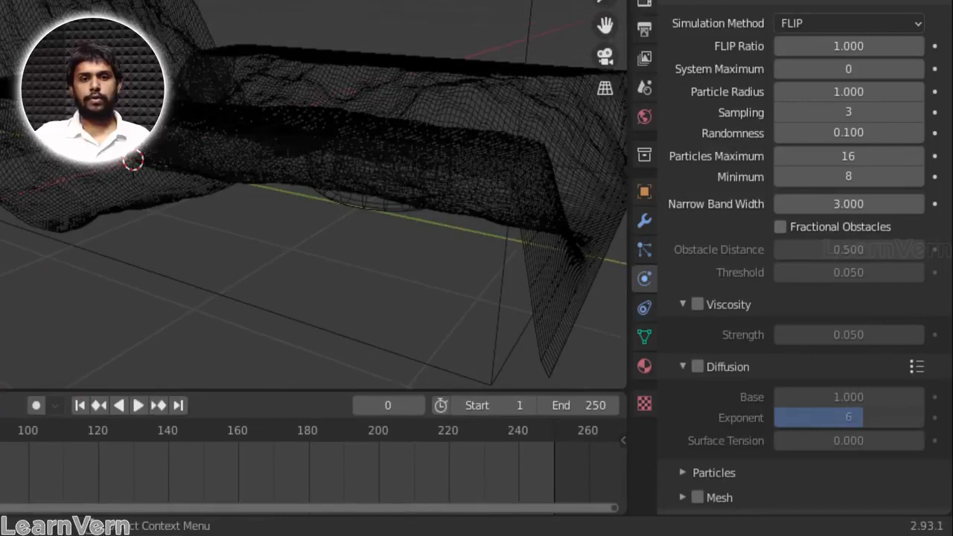
# Step: Bake the liquid domain's data and pause the bake partway through
pyautogui.scroll(6, 815, 118)
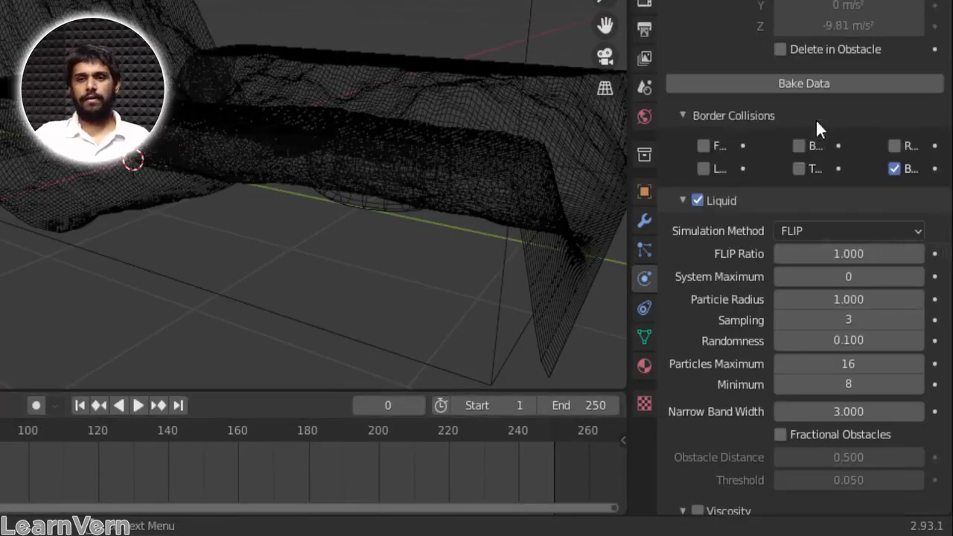
pyautogui.click(815, 84)
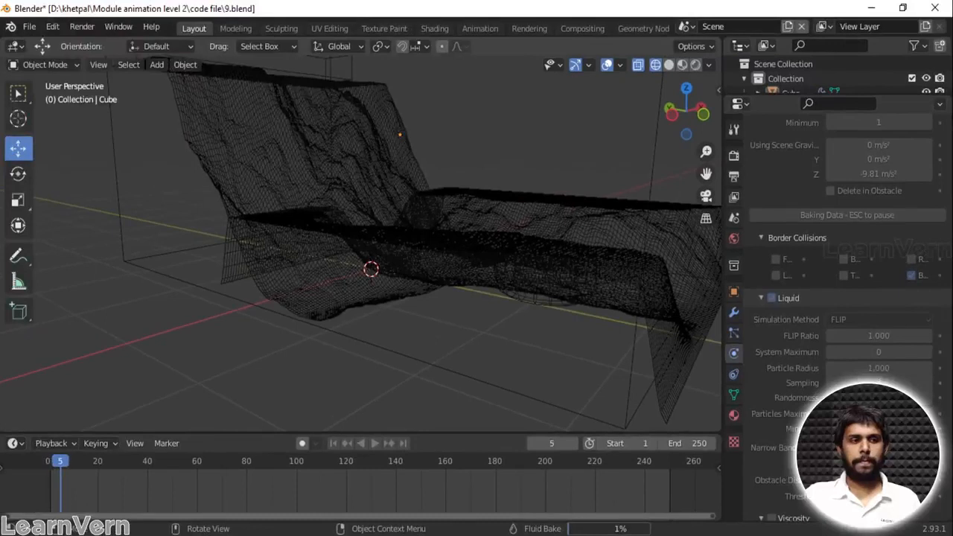
pyautogui.press('Escape')
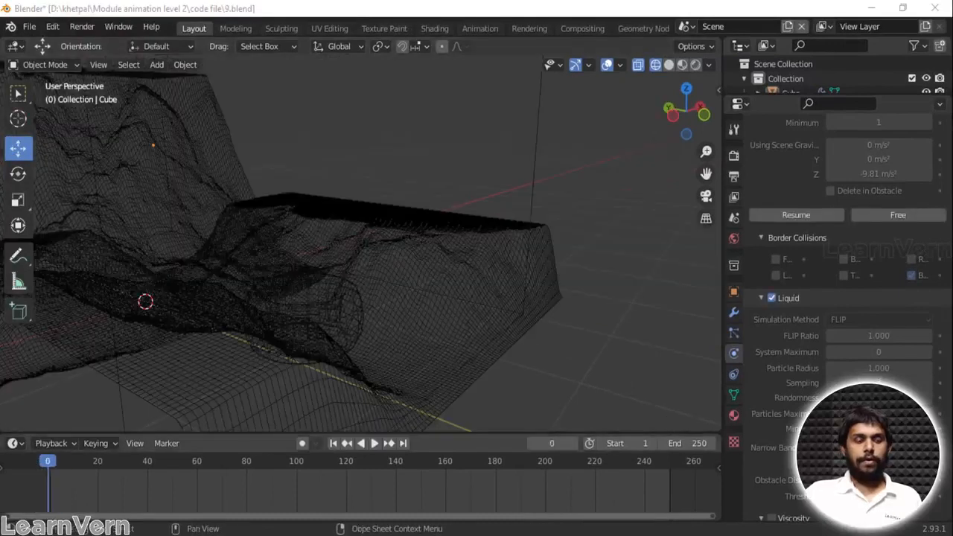
# Step: Play the baked simulation to about frame 56 and examine the particles flowing down the terrain
pyautogui.scroll(-4, 346, 236)
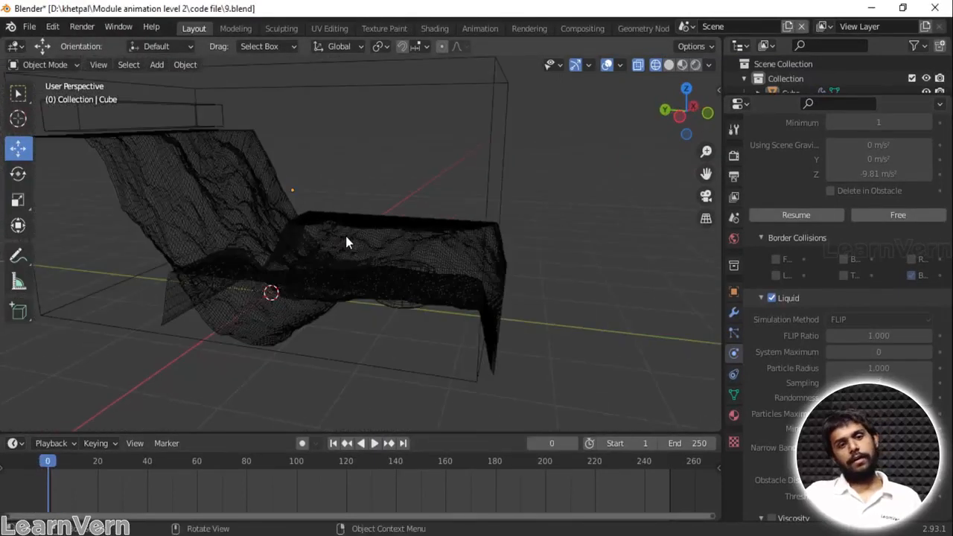
pyautogui.scroll(-3, 343, 234)
pyautogui.moveTo(439, 196); pyautogui.dragTo(393, 203, button='middle')
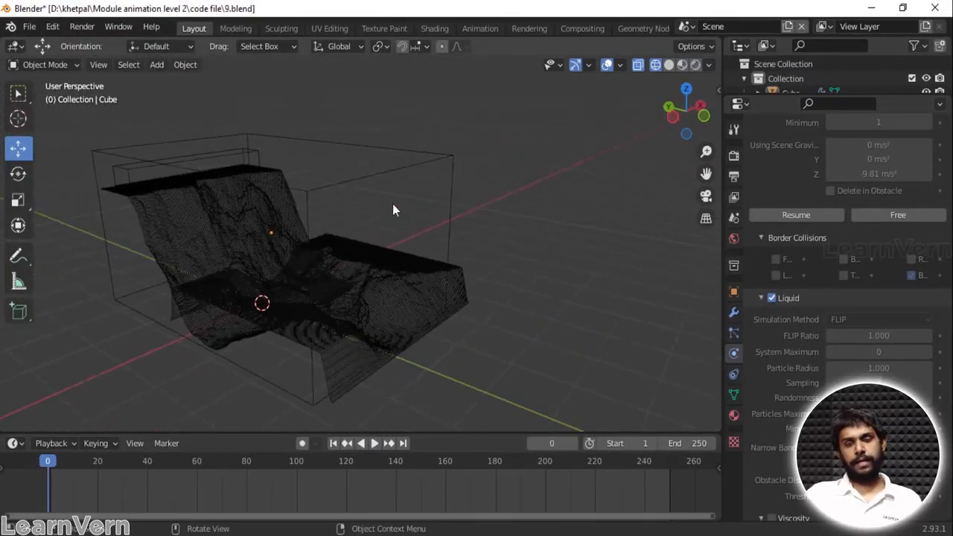
pyautogui.press('space')
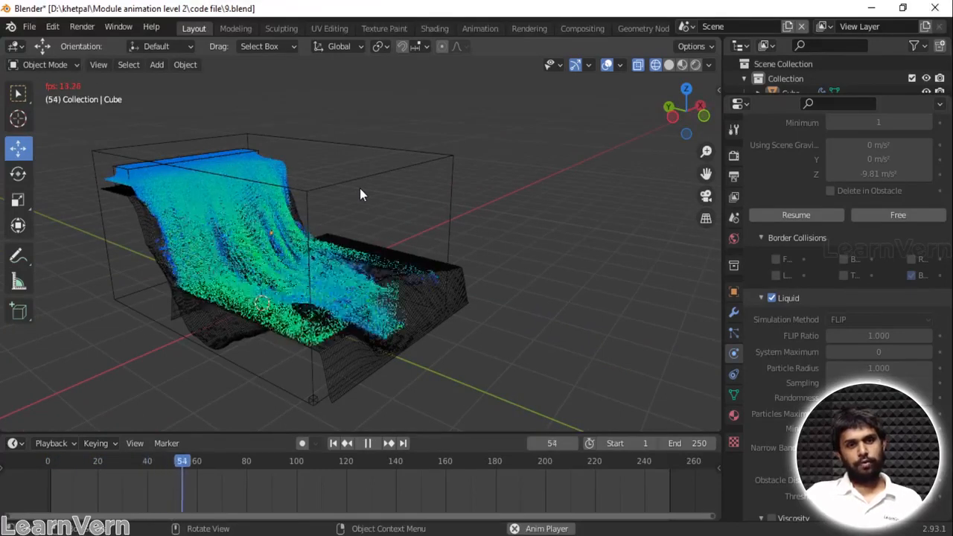
pyautogui.press('space')
pyautogui.moveTo(374, 201); pyautogui.dragTo(451, 187, button='middle')
pyautogui.scroll(4, 261, 209)
pyautogui.moveTo(402, 149); pyautogui.dragTo(387, 208, button='middle')
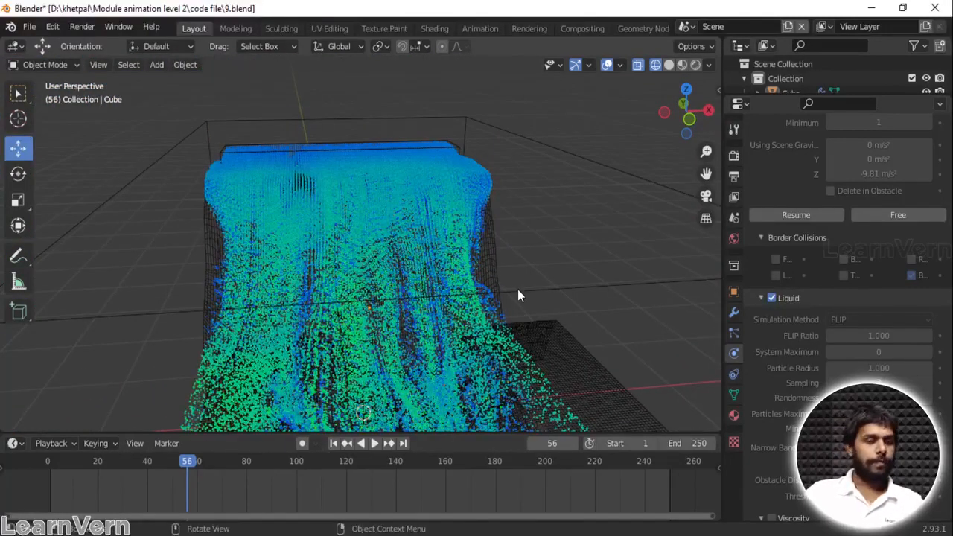
pyautogui.moveTo(518, 294); pyautogui.dragTo(507, 274, button='middle')
# Step: Set the viewport to Solid shading and inspect the liquid particles on the terrain up close
pyautogui.click(669, 65)
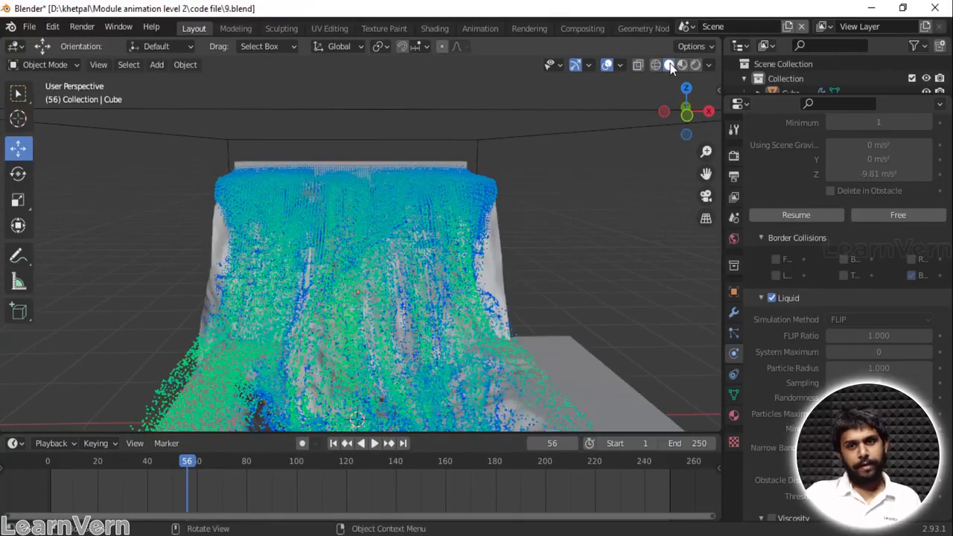
pyautogui.scroll(5, 382, 248)
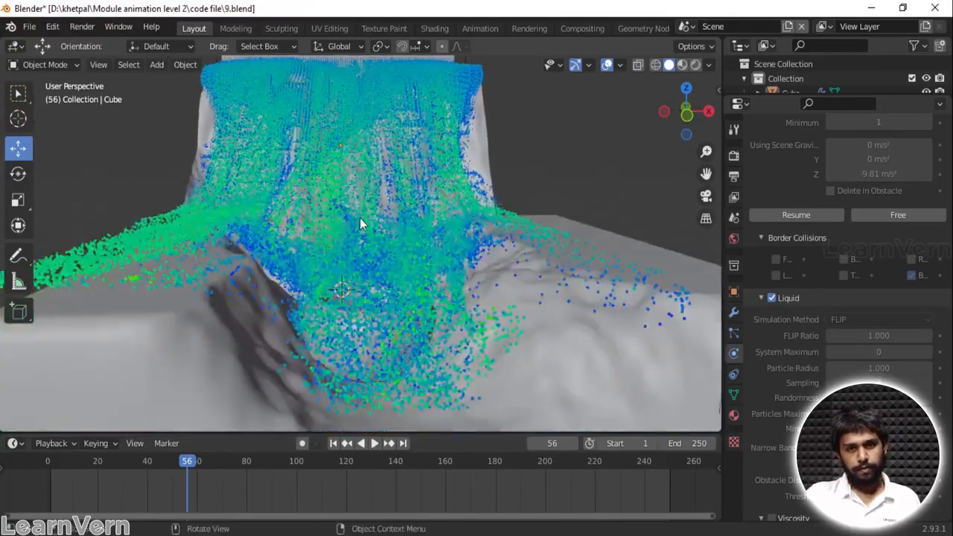
pyautogui.moveTo(257, 221); pyautogui.dragTo(333, 280, button='middle')
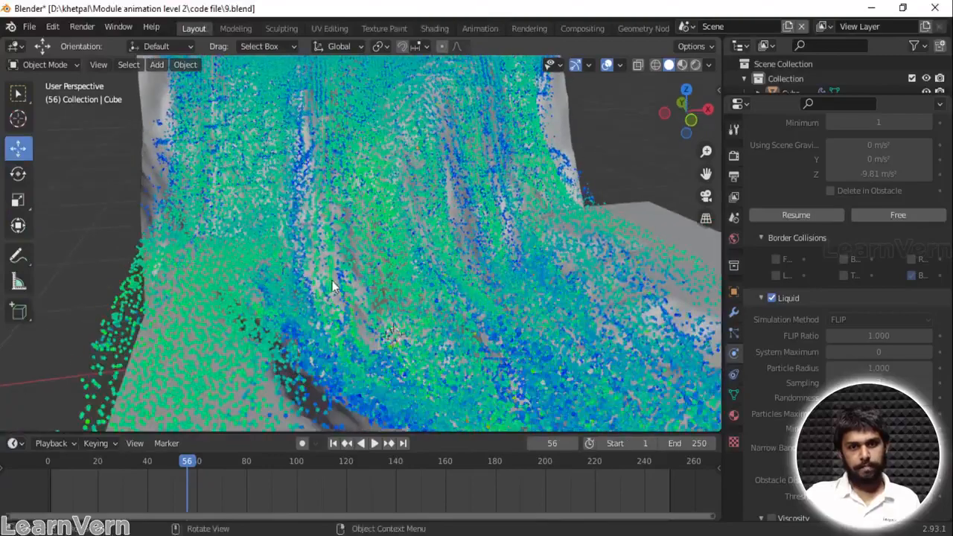
pyautogui.scroll(8, 390, 192)
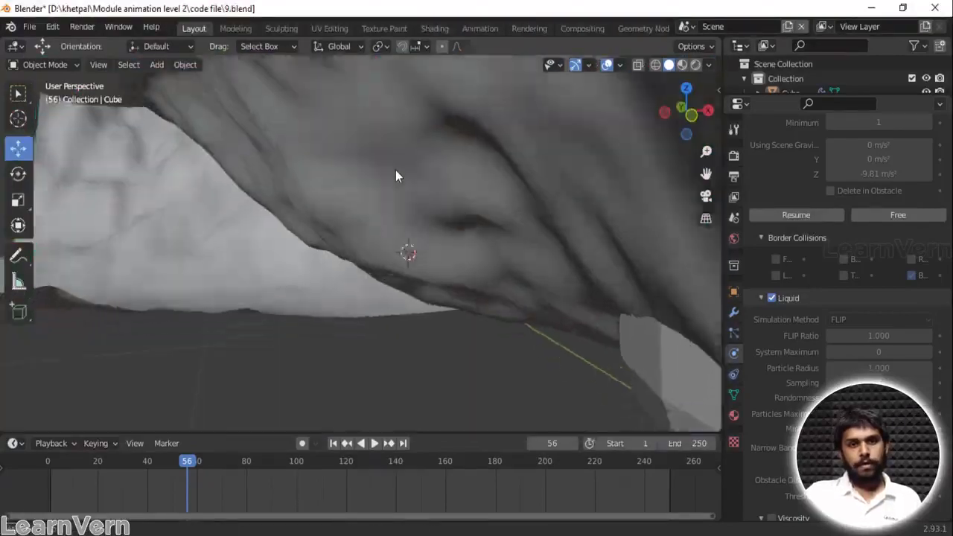
pyautogui.scroll(-6, 418, 195)
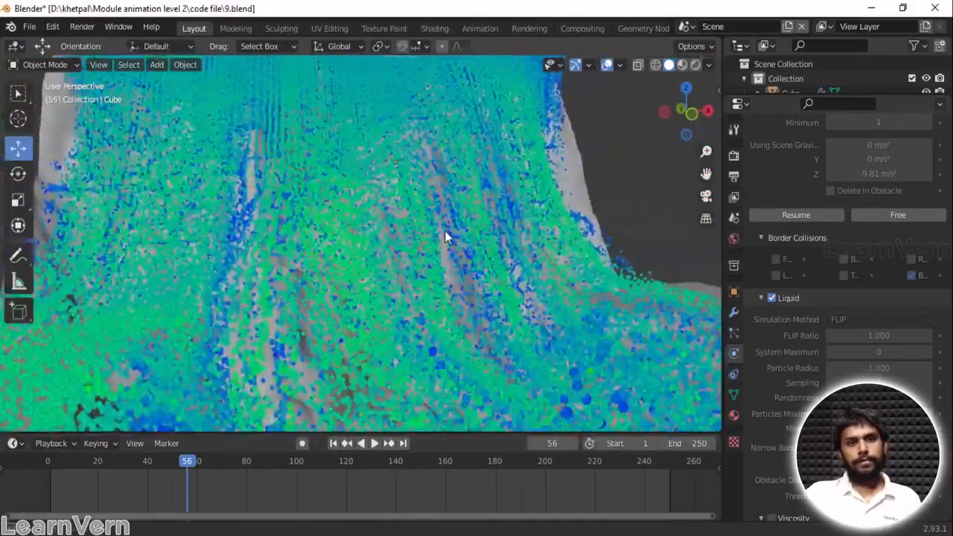
pyautogui.moveTo(445, 232); pyautogui.dragTo(581, 273, button='middle')
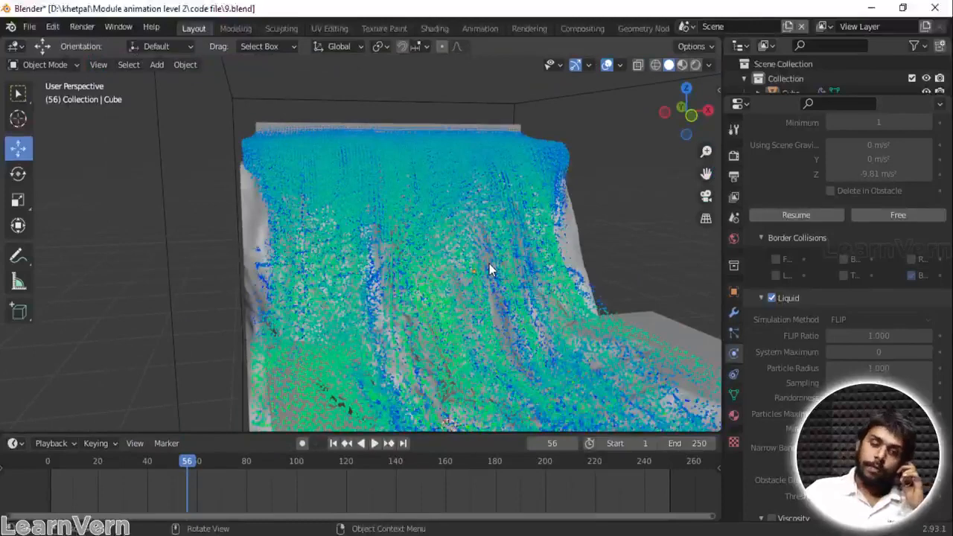
# Step: Play the simulation on to about frame 94 and view the whole flow from a distance
pyautogui.press('space')
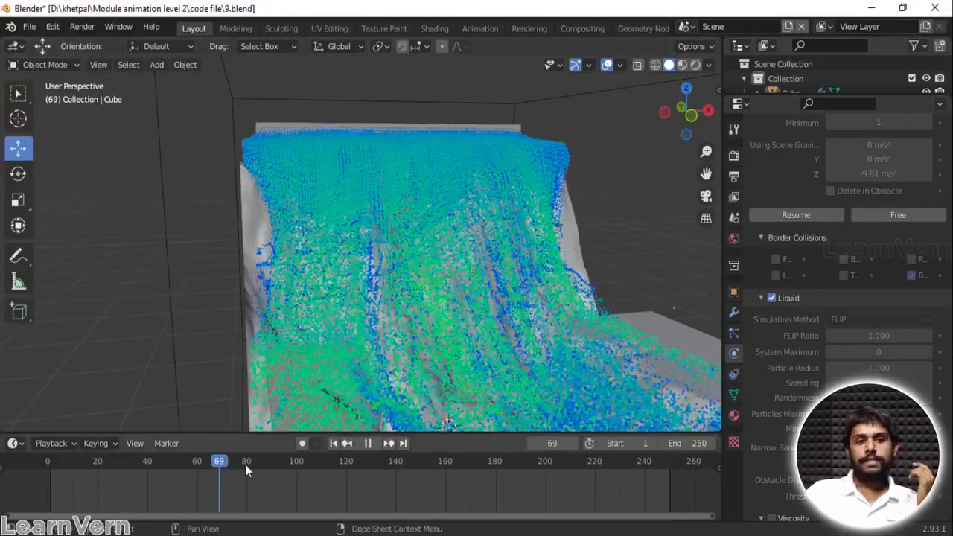
pyautogui.press('space')
pyautogui.scroll(-5, 423, 269)
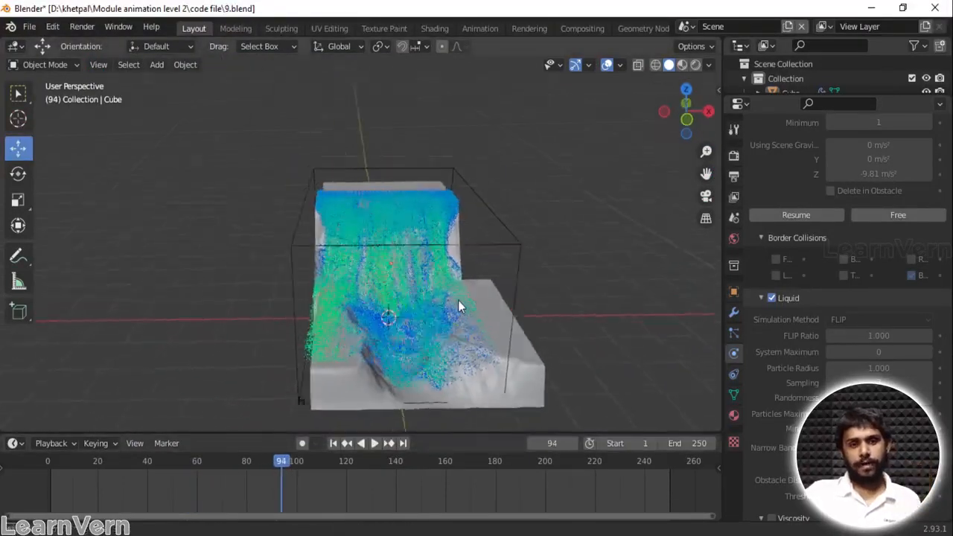
pyautogui.scroll(-5, 777, 328)
pyautogui.moveTo(350, 220); pyautogui.dragTo(451, 324, button='middle')
# Step: Replay the simulation from about frame 60 to frame 91 and examine the flow closely
pyautogui.press('space')
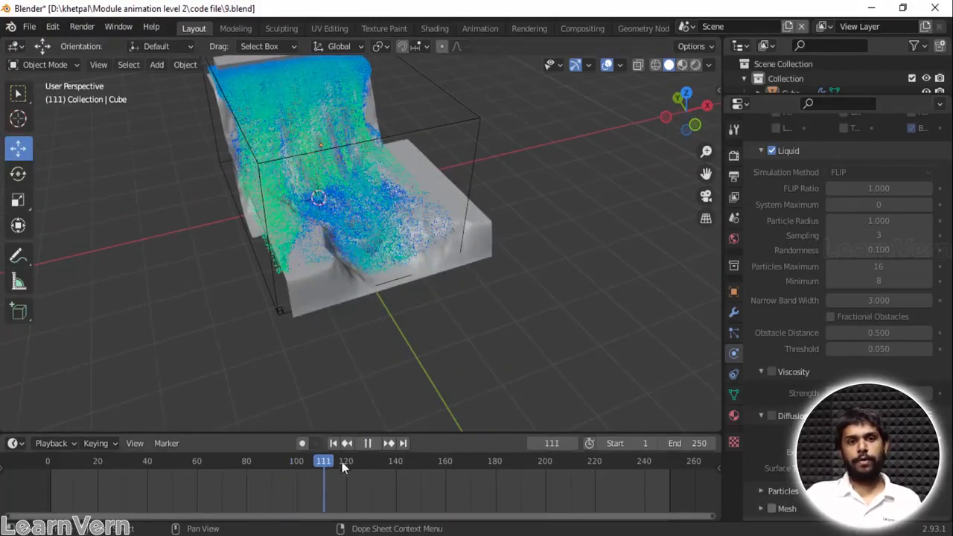
pyautogui.moveTo(352, 472); pyautogui.dragTo(199, 471)
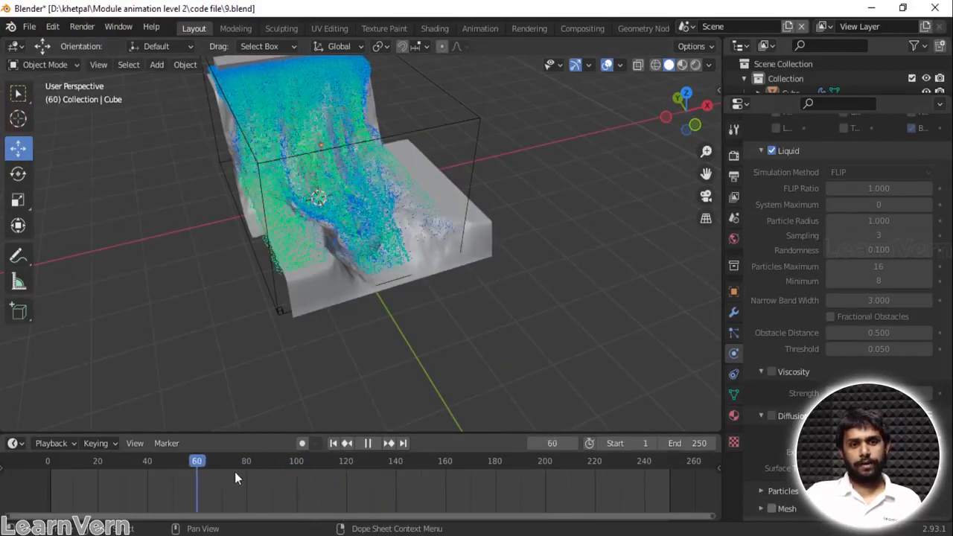
pyautogui.press('space')
pyautogui.moveTo(335, 246); pyautogui.dragTo(477, 387, button='middle')
pyautogui.scroll(5, 373, 171)
pyautogui.scroll(-3, 819, 387)
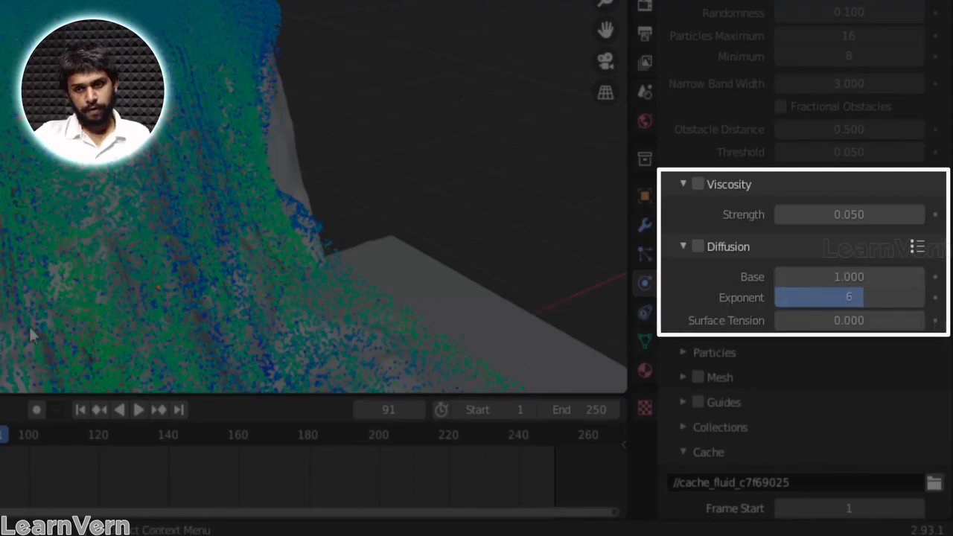
# Step: Review the domain's border collision and liquid settings, and collapse the Liquid section
pyautogui.scroll(10, 753, 217)
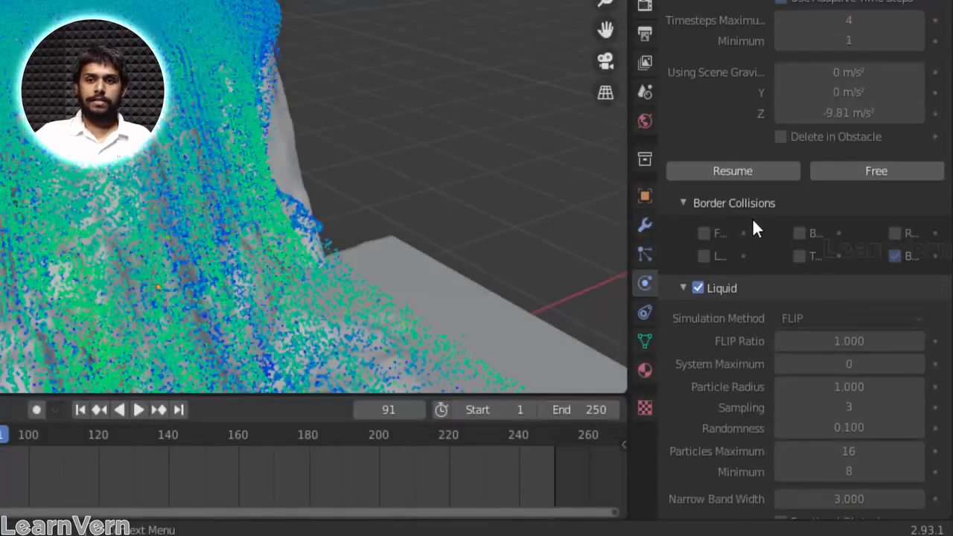
pyautogui.scroll(-12, 753, 223)
pyautogui.scroll(-5, 741, 279)
pyautogui.scroll(14, 743, 286)
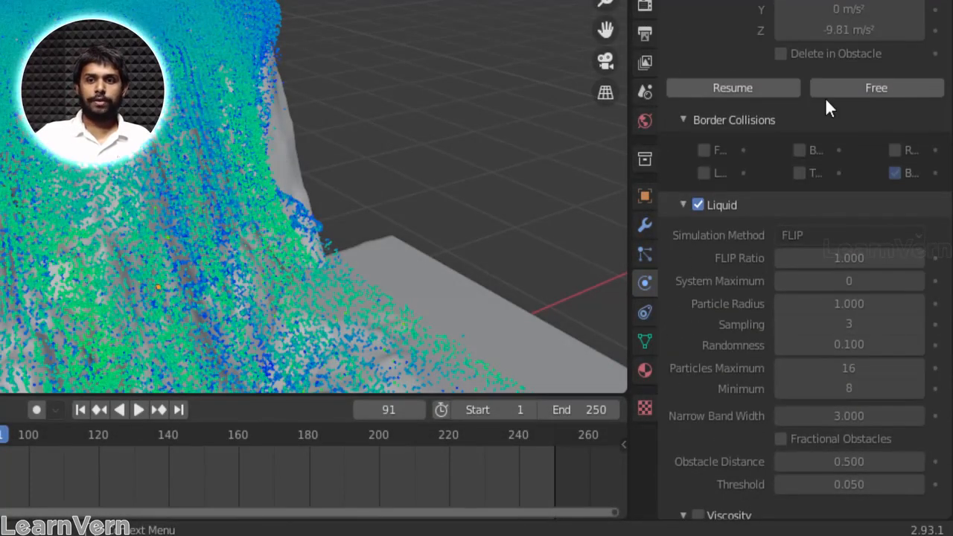
pyautogui.click(683, 203)
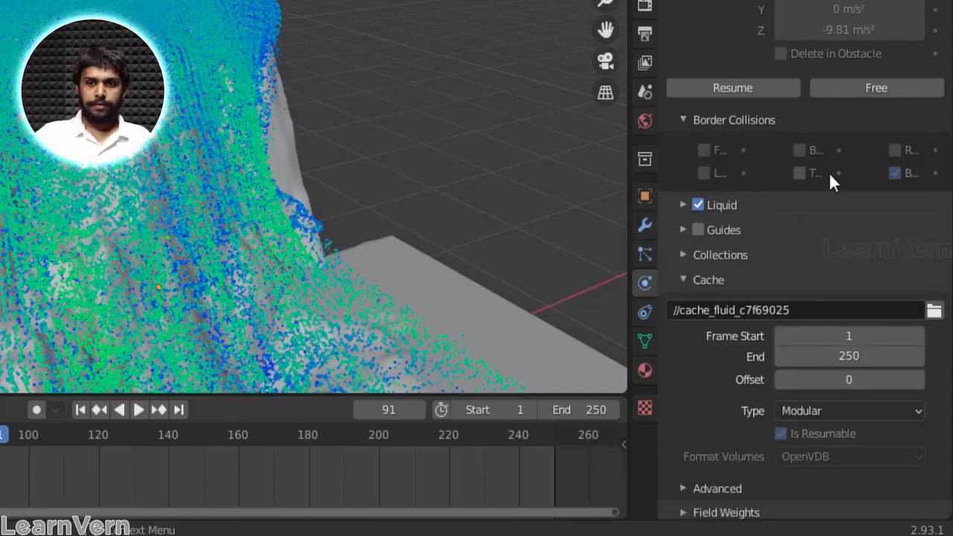
# Step: Look into the domain's Guides and Collections sections
pyautogui.keyDown('shift'); pyautogui.moveTo(278, 206); pyautogui.dragTo(264, 0, button='middle'); pyautogui.keyUp('shift')
pyautogui.click(679, 226)
pyautogui.click(679, 226)
pyautogui.scroll(-1, 737, 224)
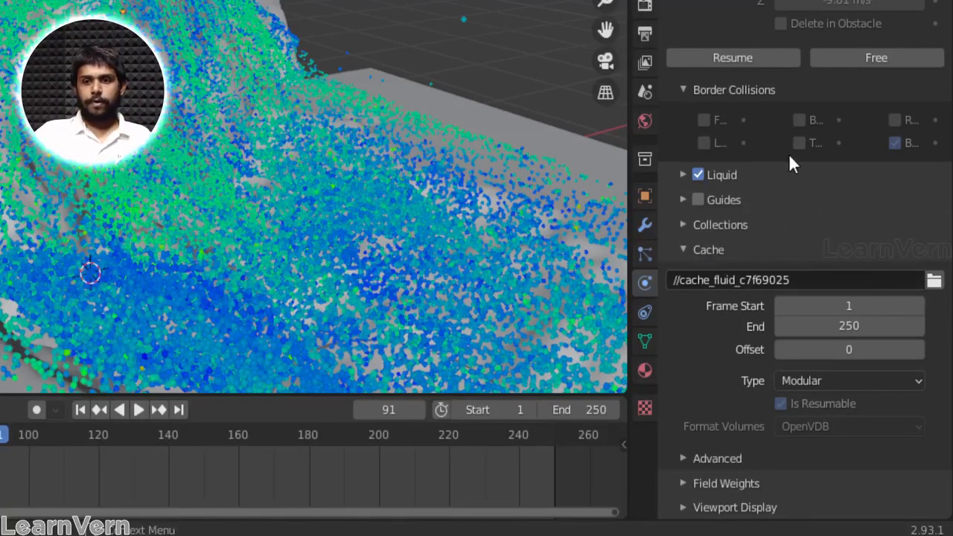
pyautogui.scroll(10, 766, 222)
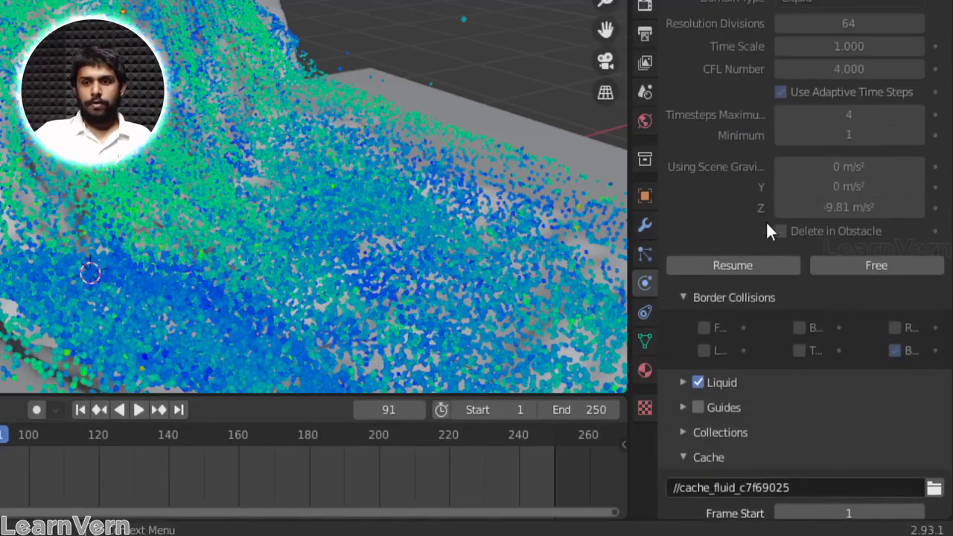
pyautogui.scroll(-5, 768, 276)
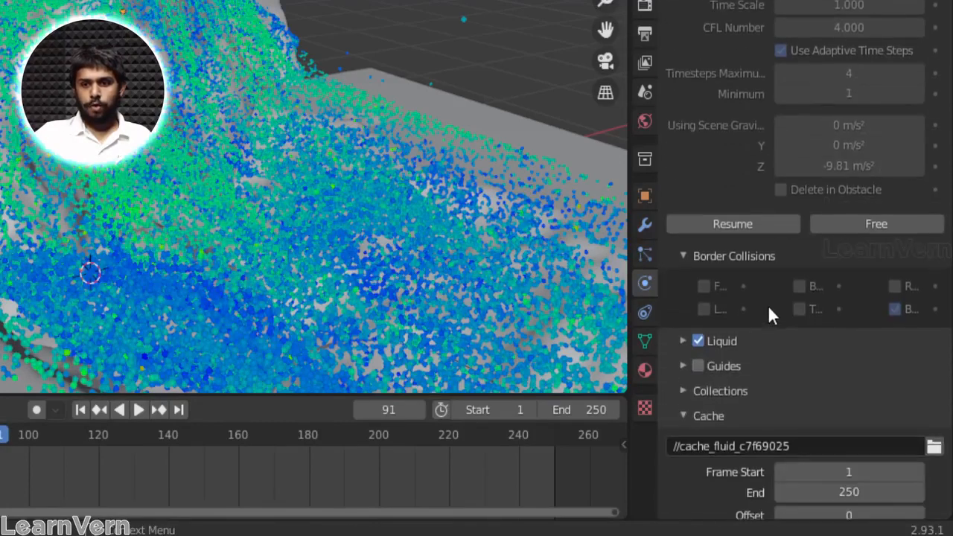
pyautogui.click(683, 389)
pyautogui.scroll(-5, 691, 395)
pyautogui.click(693, 184)
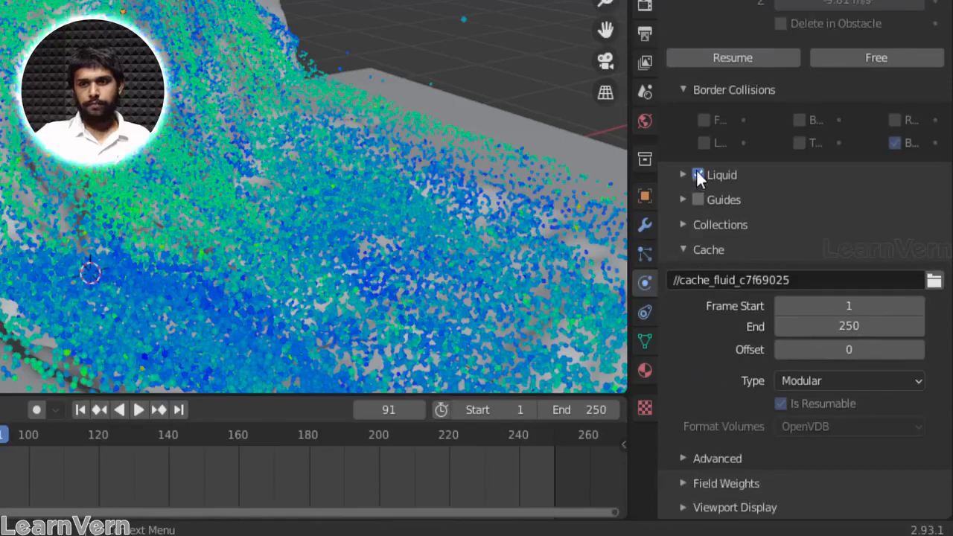
# Step: Collapse the fluid domain's Settings section and select the domain box around the terrain
pyautogui.scroll(10, 695, 183)
pyautogui.click(692, 163)
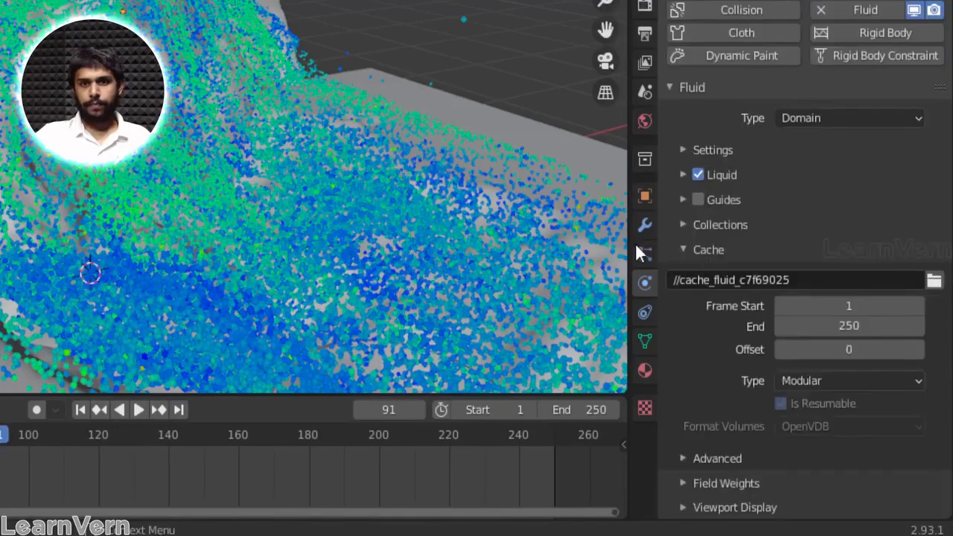
pyautogui.scroll(-8, 347, 147)
pyautogui.click(289, 48)
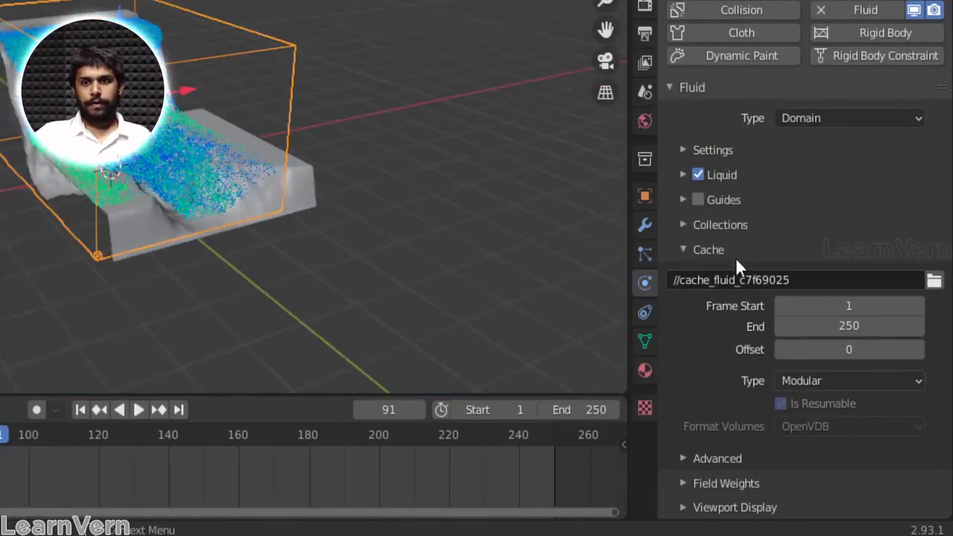
pyautogui.scroll(1, 736, 256)
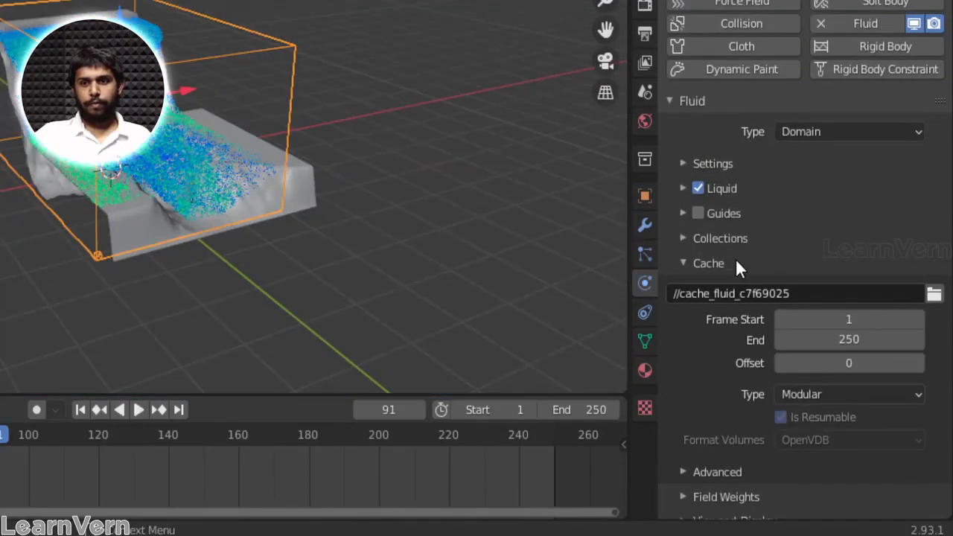
# Step: Expand the liquid domain's particle settings and enable Spray, Foam and Bubbles particles
pyautogui.click(681, 190)
pyautogui.scroll(-6, 714, 257)
pyautogui.scroll(-5, 715, 387)
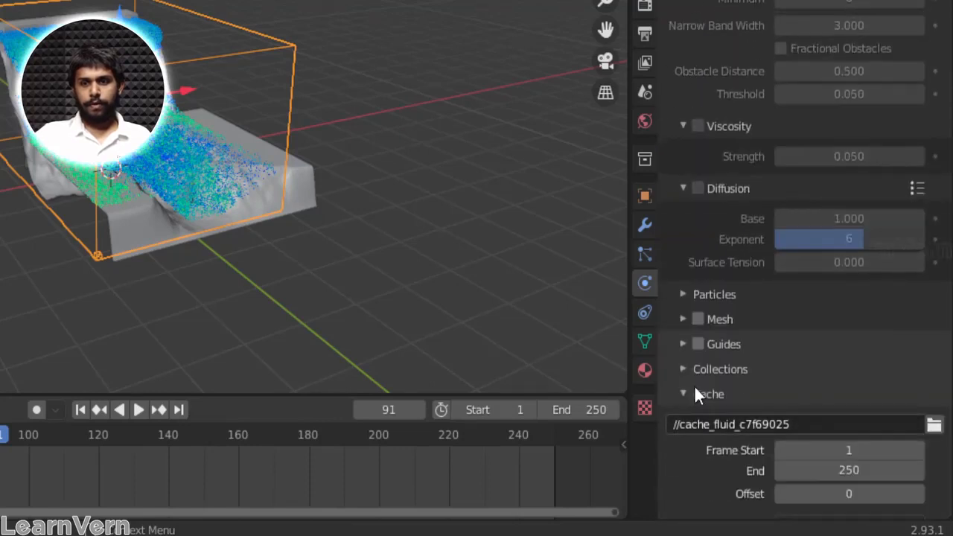
pyautogui.click(693, 292)
pyautogui.scroll(-6, 770, 336)
pyautogui.scroll(-6, 789, 376)
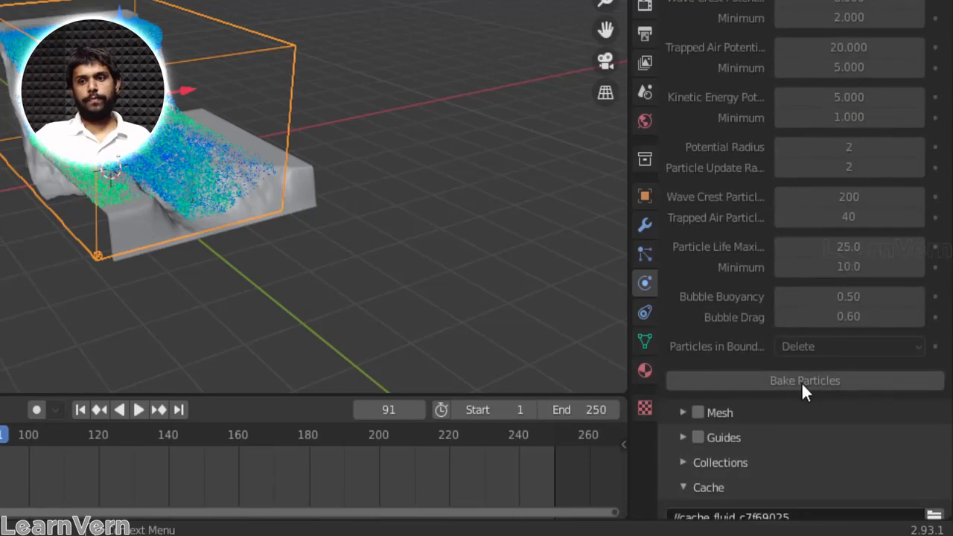
pyautogui.scroll(8, 803, 376)
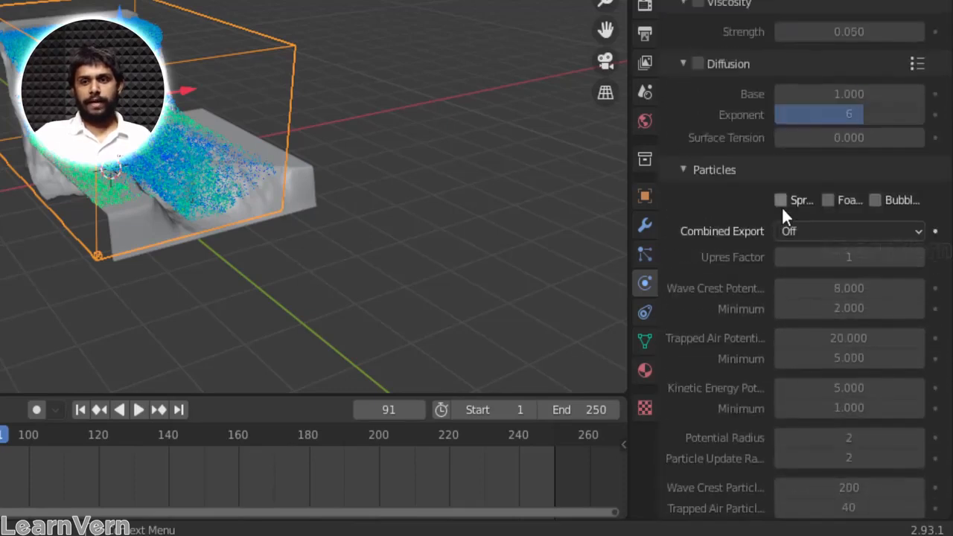
pyautogui.click(781, 201)
pyautogui.click(828, 200)
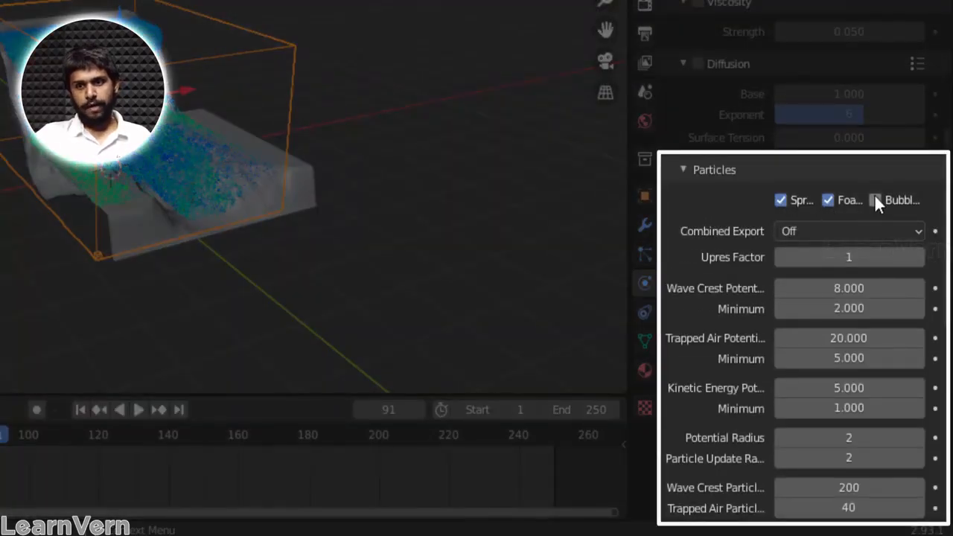
pyautogui.click(874, 200)
# Step: Look over the Combined Export options and inspect the domain's separate Spray, Foam and Bubbles particle systems
pyautogui.click(801, 231)
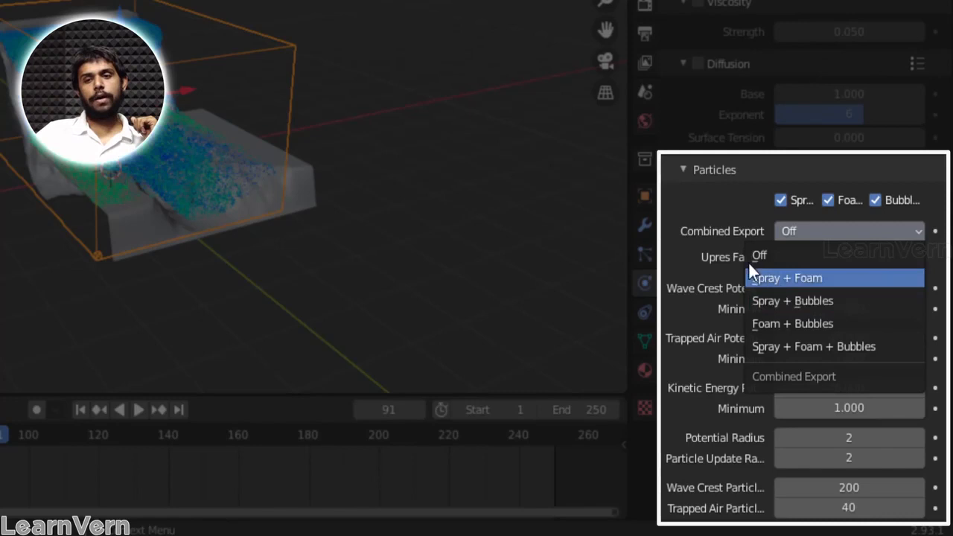
pyautogui.click(645, 254)
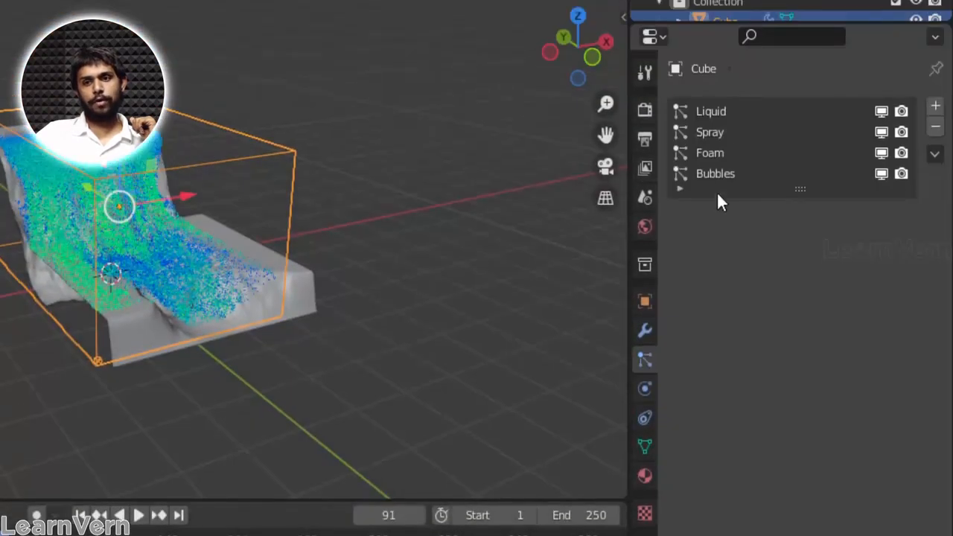
pyautogui.click(694, 132)
pyautogui.click(713, 152)
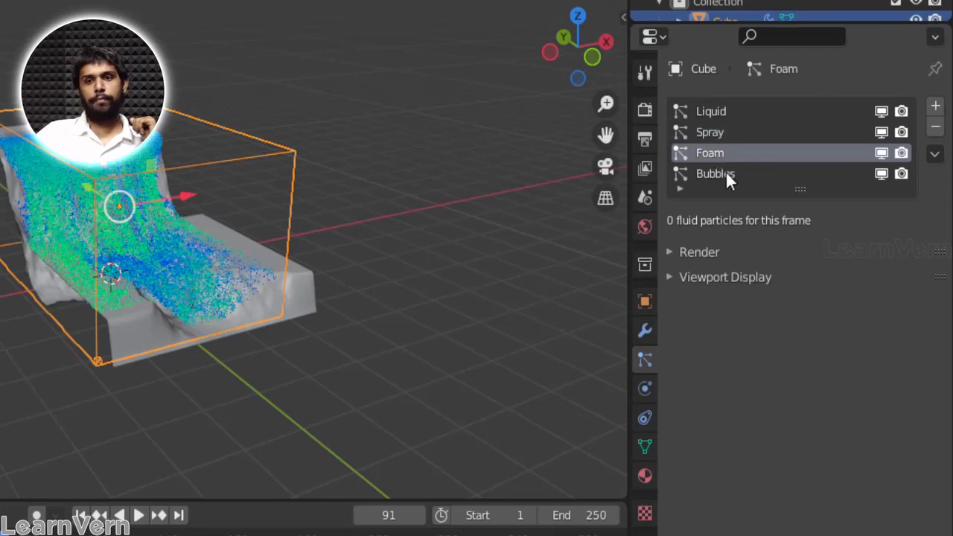
pyautogui.click(724, 172)
pyautogui.click(644, 388)
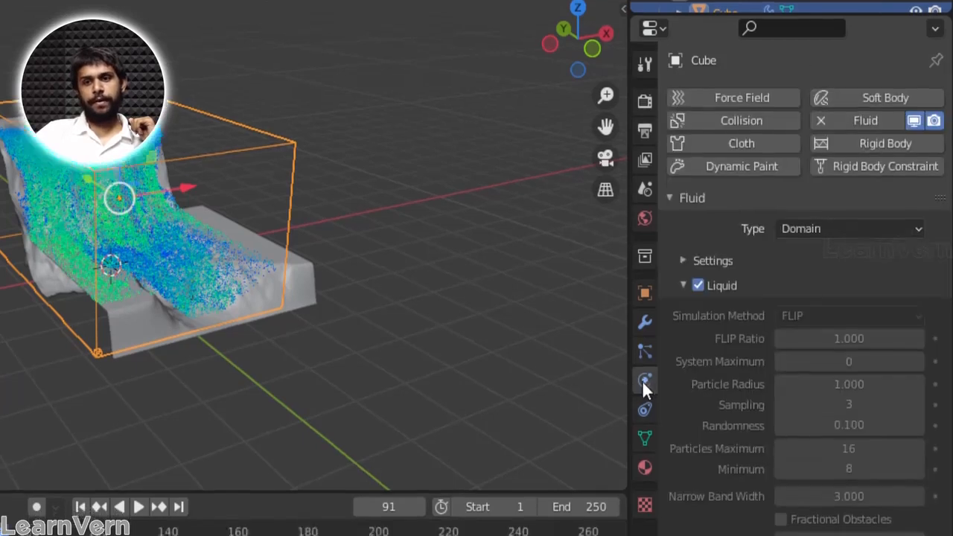
# Step: Return to the fluid domain's particle settings and review Combined Export along with the potential, sampling and lifetime values
pyautogui.scroll(-10, 685, 405)
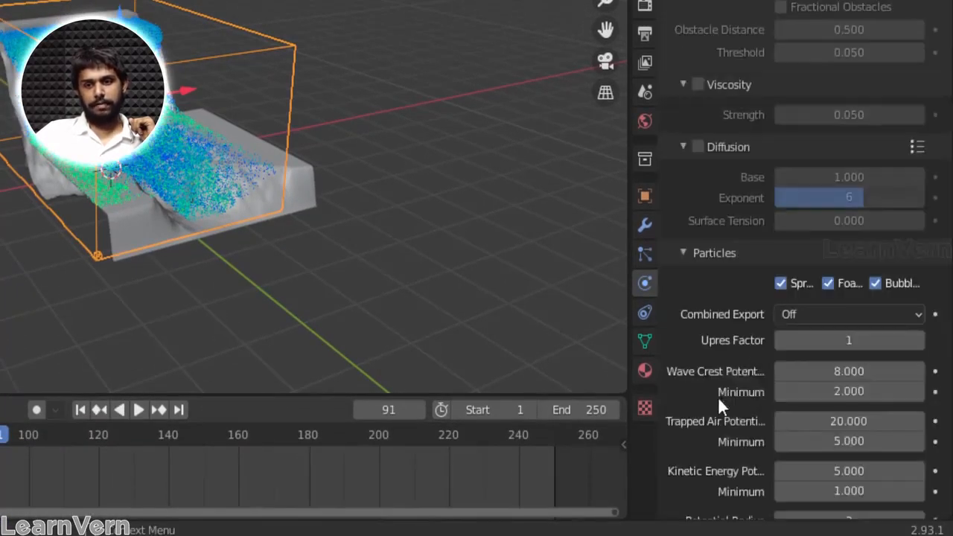
pyautogui.scroll(-2, 779, 332)
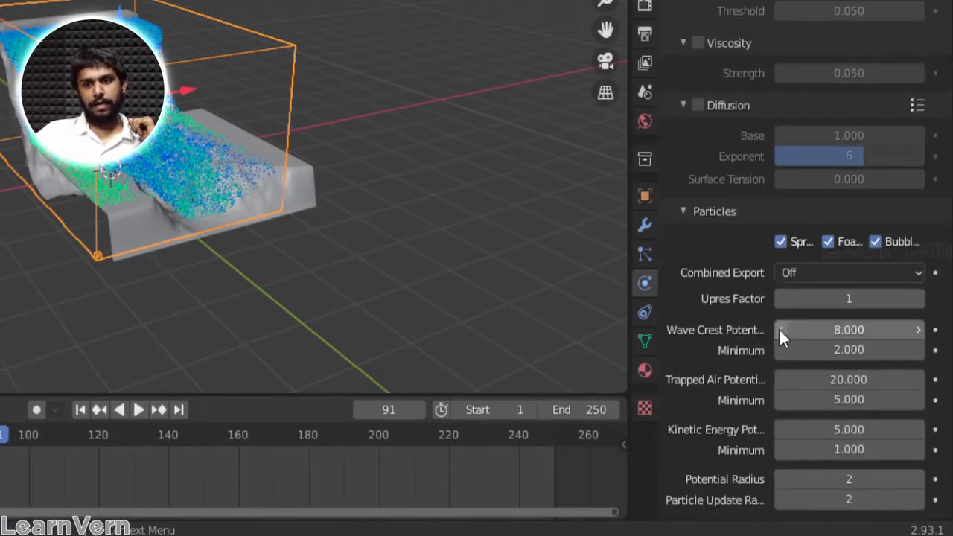
pyautogui.click(810, 273)
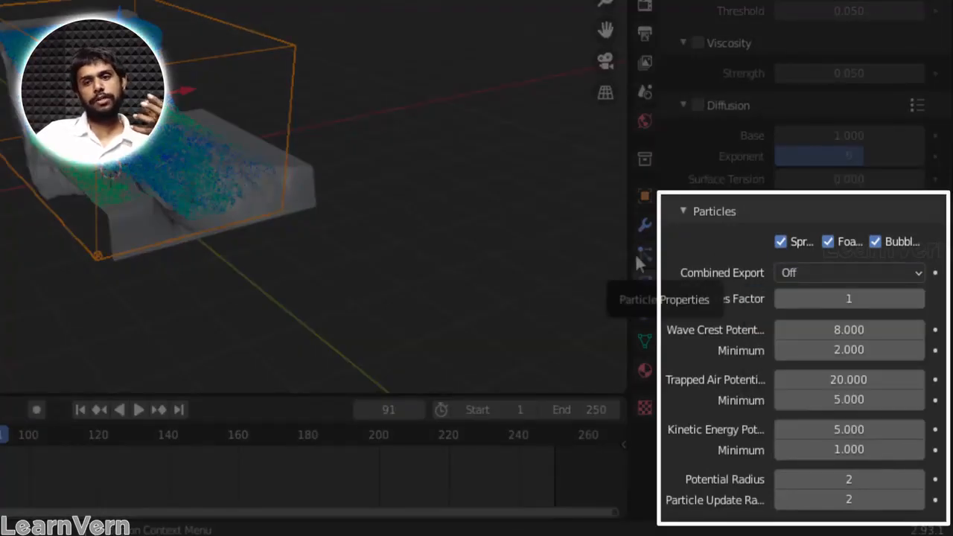
pyautogui.click(837, 271)
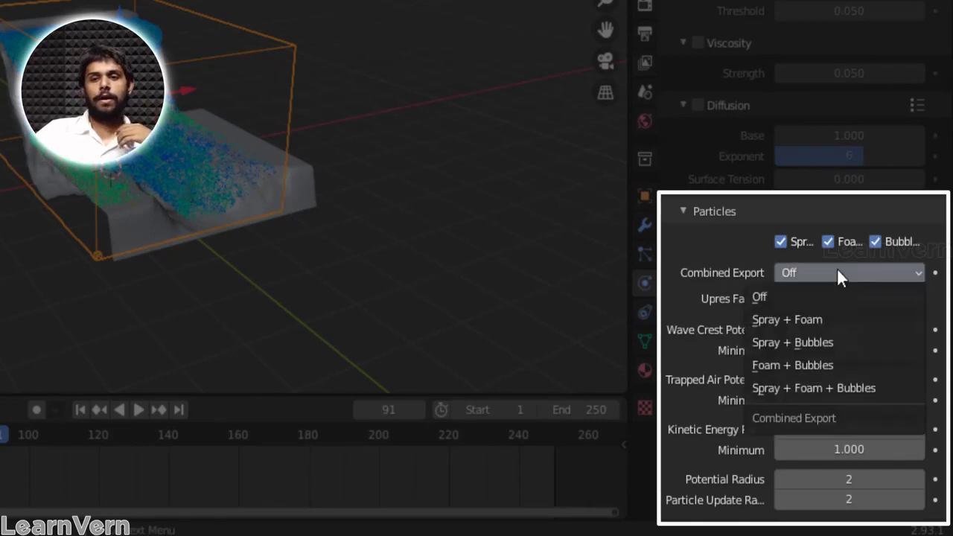
pyautogui.click(794, 271)
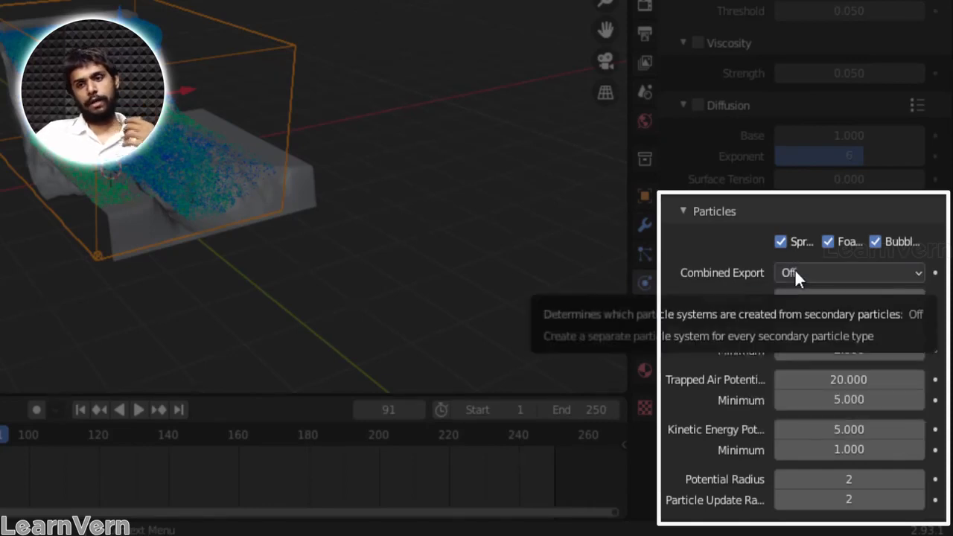
pyautogui.scroll(-8, 771, 271)
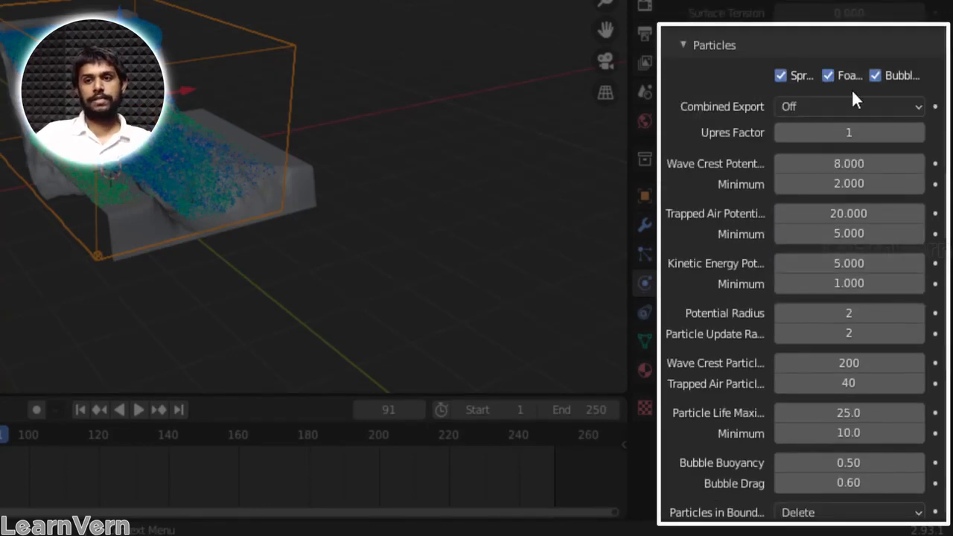
pyautogui.click(873, 74)
pyautogui.click(827, 75)
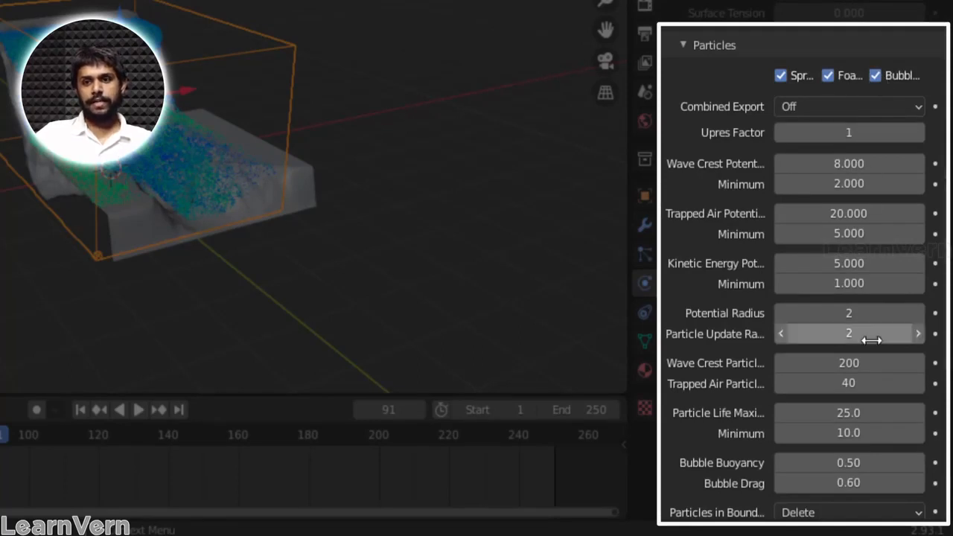
# Step: Set the Upres Factor of the domain's particles to 2
pyautogui.scroll(15, 824, 151)
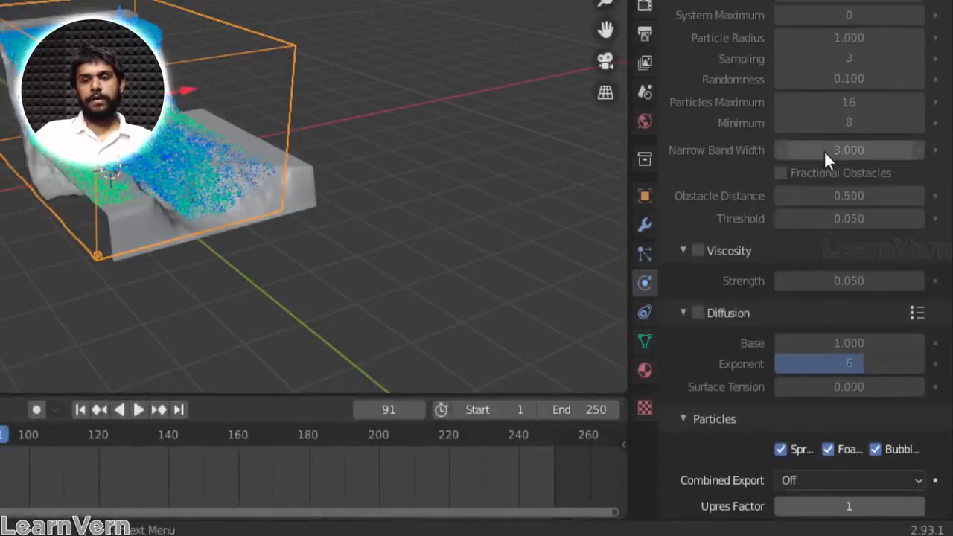
pyautogui.scroll(-15, 884, 238)
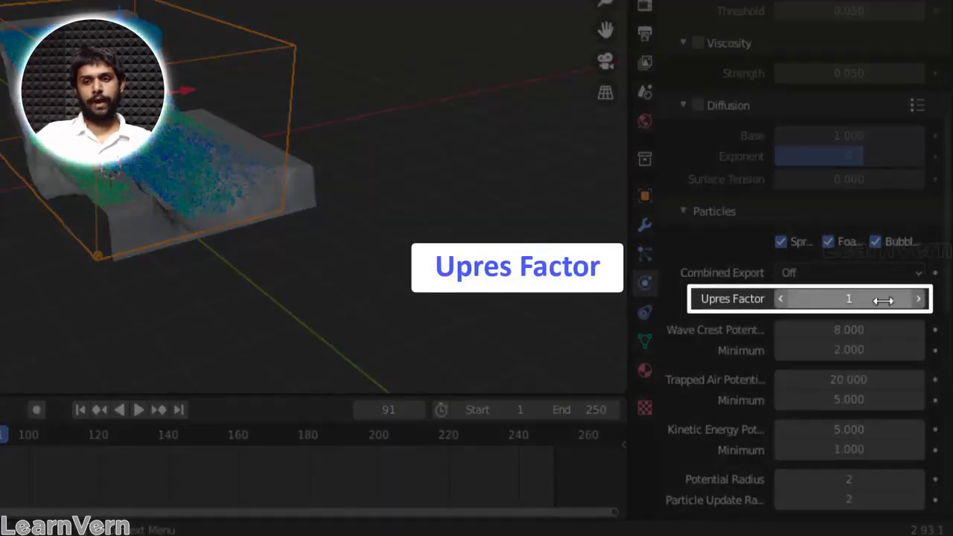
pyautogui.click(918, 299)
# Step: Expand the domain's Settings section and review it down to the border collisions and particle values
pyautogui.scroll(15, 843, 327)
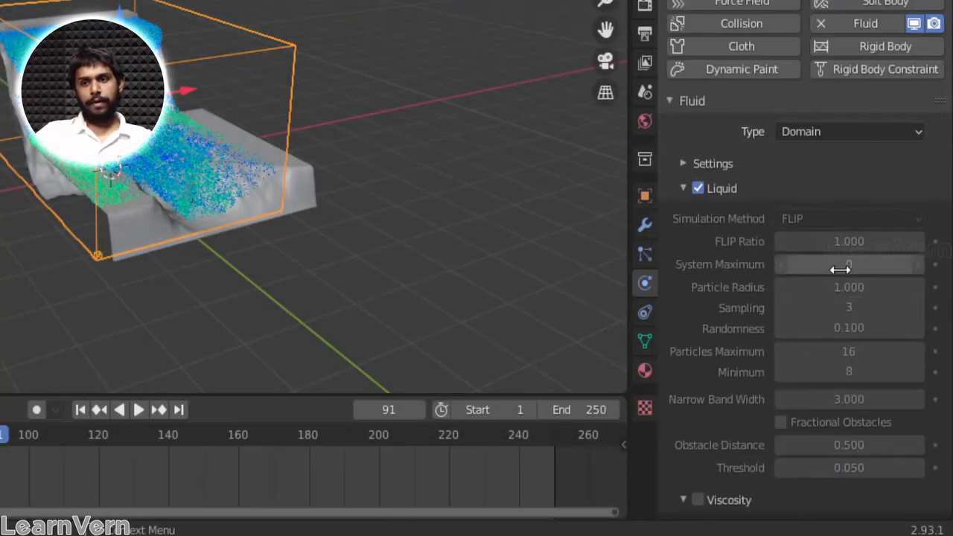
pyautogui.click(688, 163)
pyautogui.scroll(-7, 767, 298)
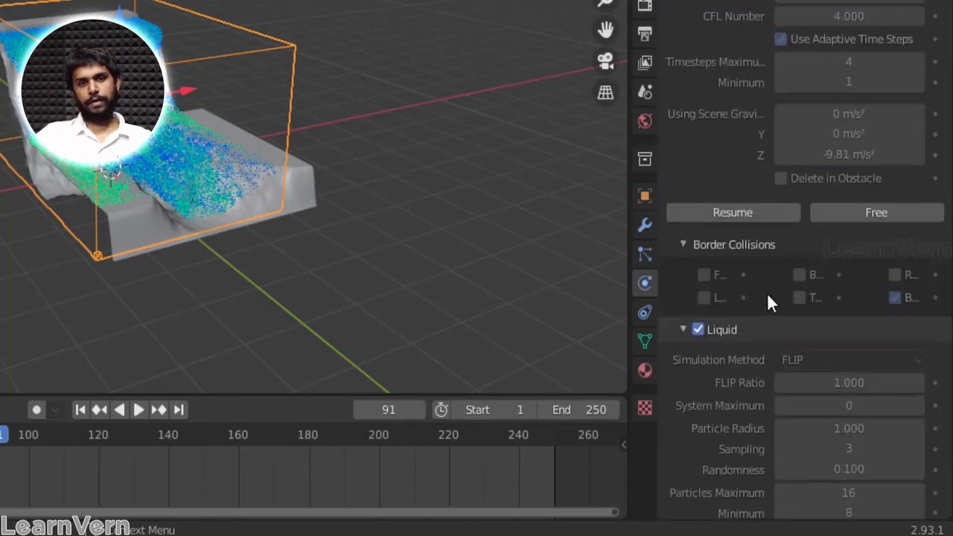
pyautogui.scroll(-20, 770, 302)
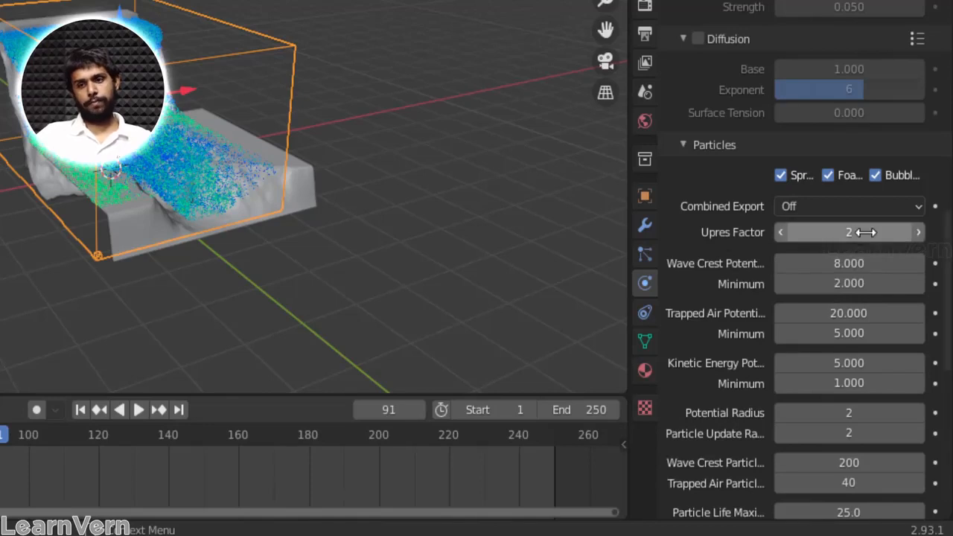
pyautogui.scroll(-3, 863, 241)
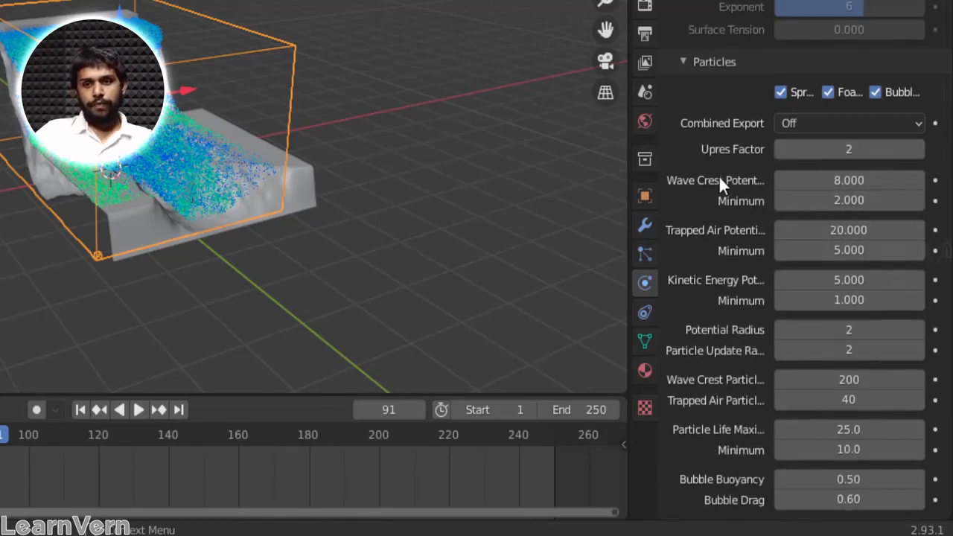
# Step: Widen the Properties editor, consult the online manual's entry for Wave Crest Potential Maximum, and return to Blender
pyautogui.moveTo(627, 176); pyautogui.dragTo(432, 180)
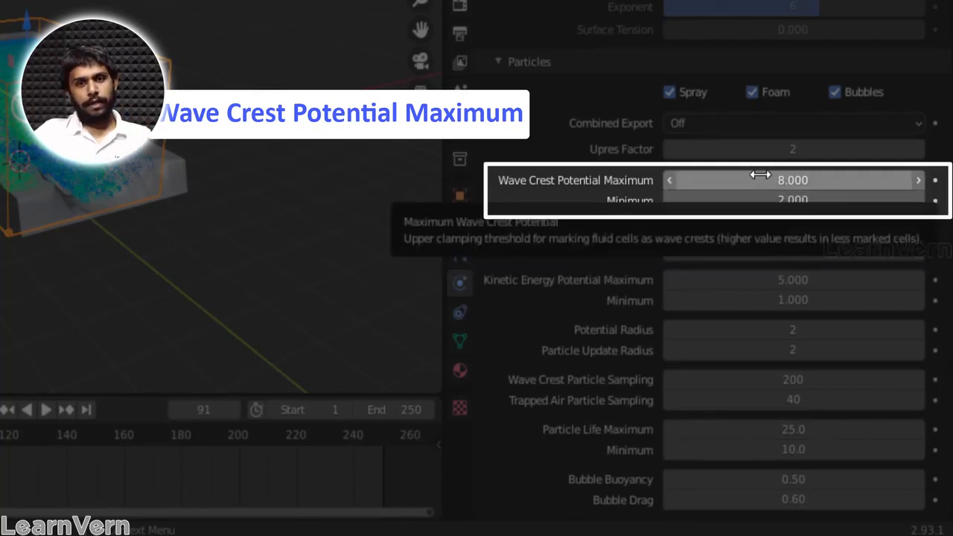
pyautogui.press('F1')
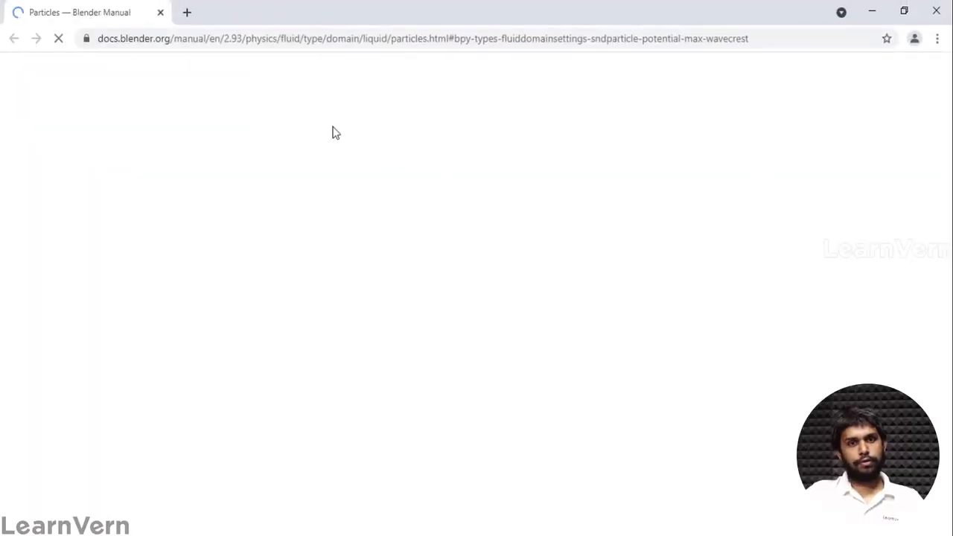
pyautogui.scroll(3, 279, 130)
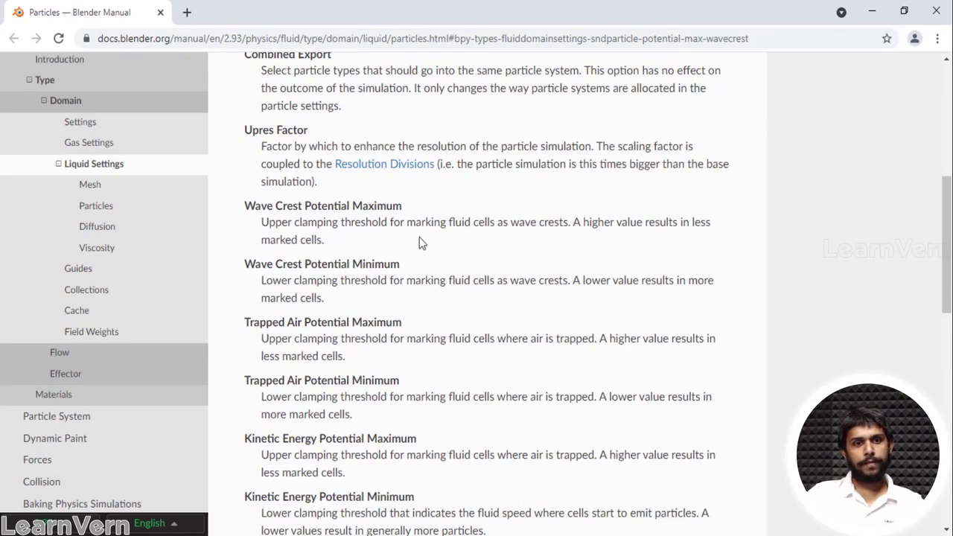
pyautogui.click(872, 11)
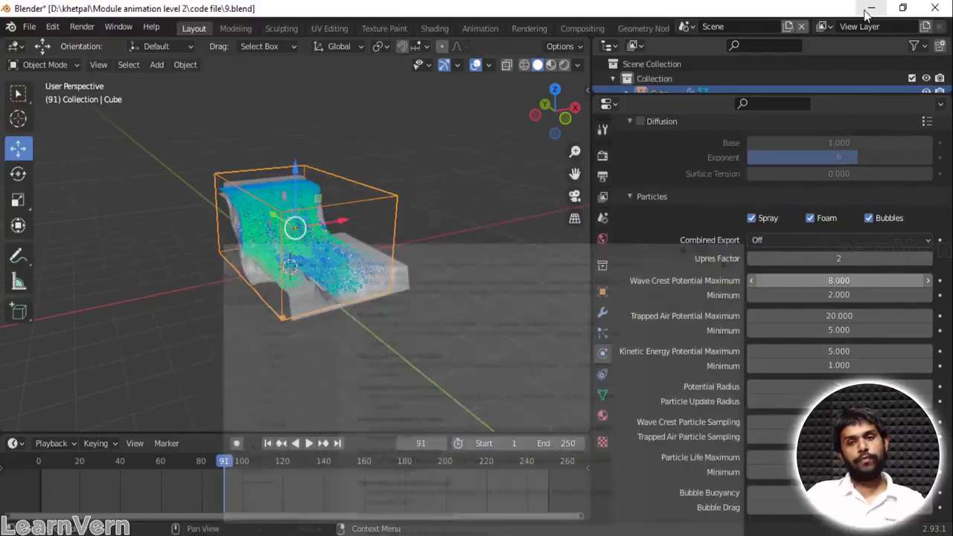
# Step: Annotate a freehand wave curve rising beside the terrain and passing over the flowing liquid
pyautogui.scroll(4, 252, 236)
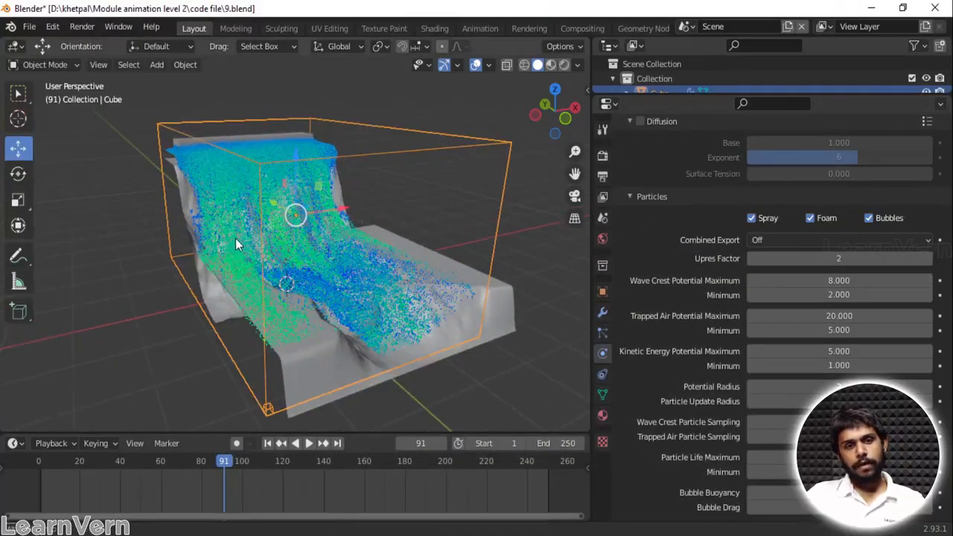
pyautogui.click(18, 255)
pyautogui.moveTo(104, 335)
pyautogui.mouseDown()
pyautogui.moveTo(89, 344)
pyautogui.moveTo(240, 185)
pyautogui.mouseUp()
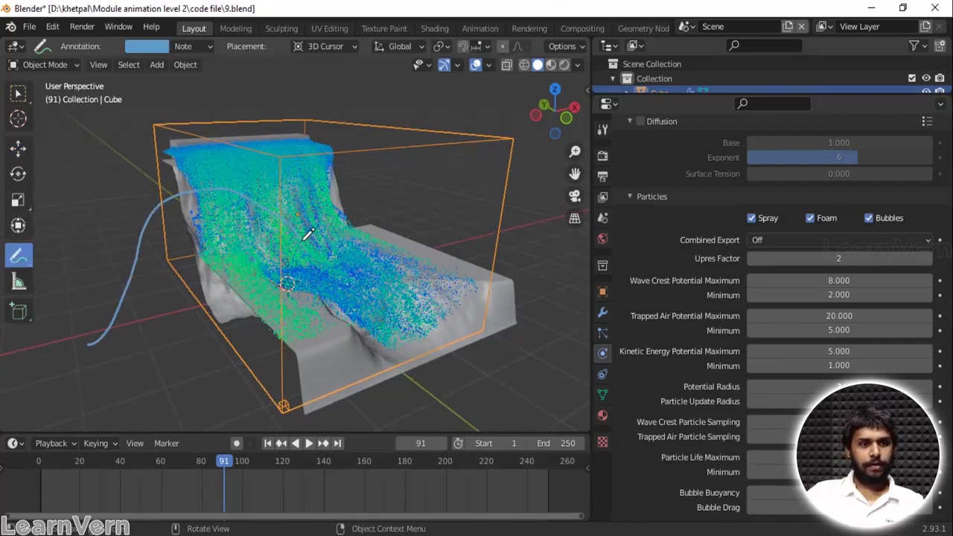
# Step: Annotate a freehand profile of curling waves in the empty space beside the domain and circle a crest's tip
pyautogui.moveTo(402, 283); pyautogui.dragTo(348, 272, button='middle')
pyautogui.keyDown('shift'); pyautogui.moveTo(209, 174); pyautogui.dragTo(484, 179, button='middle'); pyautogui.keyUp('shift')
pyautogui.moveTo(57, 166)
pyautogui.mouseDown()
pyautogui.moveTo(110, 210)
pyautogui.moveTo(176, 215)
pyautogui.moveTo(128, 286)
pyautogui.moveTo(250, 386)
pyautogui.moveTo(305, 402)
pyautogui.moveTo(436, 355)
pyautogui.moveTo(415, 399)
pyautogui.moveTo(585, 399)
pyautogui.mouseUp()
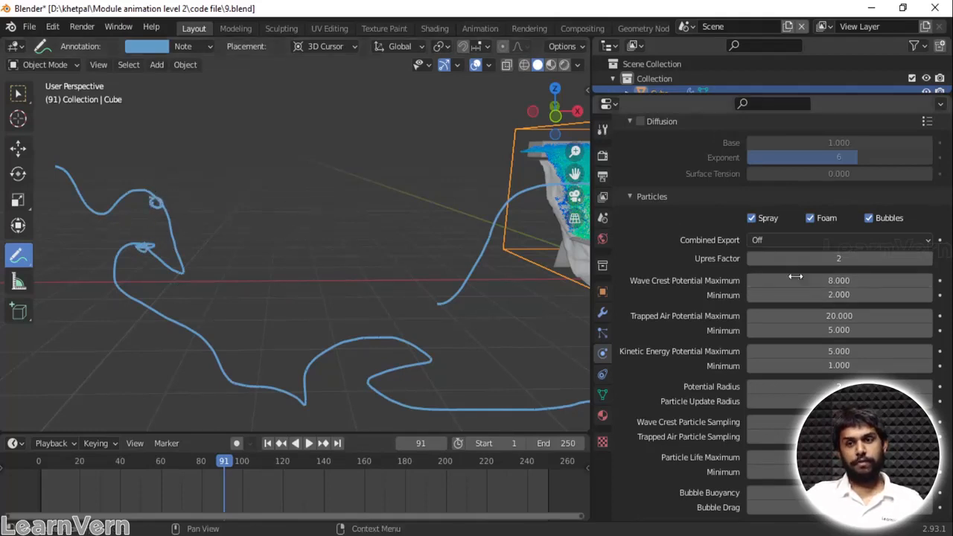
pyautogui.moveTo(131, 236)
pyautogui.mouseDown()
pyautogui.moveTo(176, 227)
pyautogui.moveTo(125, 221)
pyautogui.moveTo(164, 195)
pyautogui.moveTo(137, 213)
pyautogui.mouseUp()
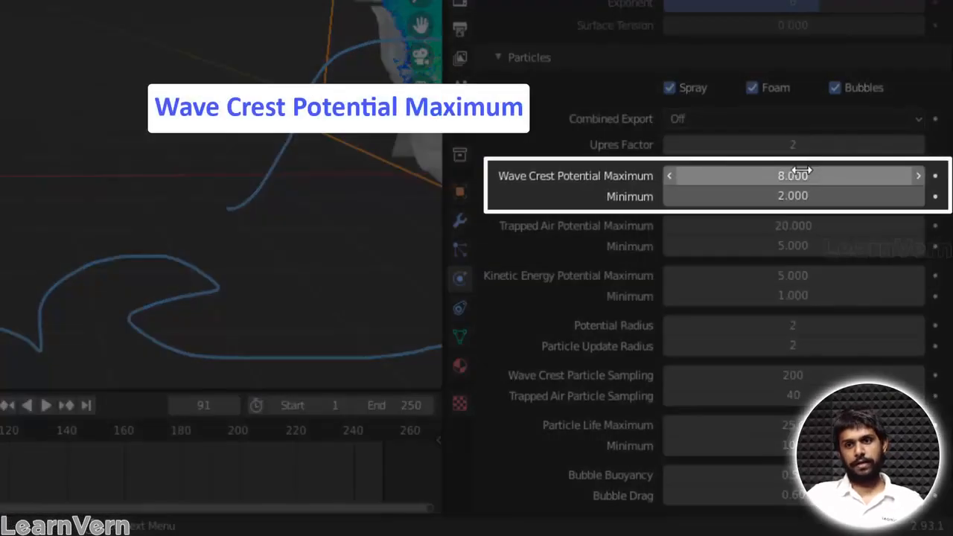
# Step: Review the wave crest, particle sampling, lifetime and bubble settings, and look over the Particles in Boundary options
pyautogui.scroll(-3, 854, 369)
pyautogui.scroll(-1, 745, 334)
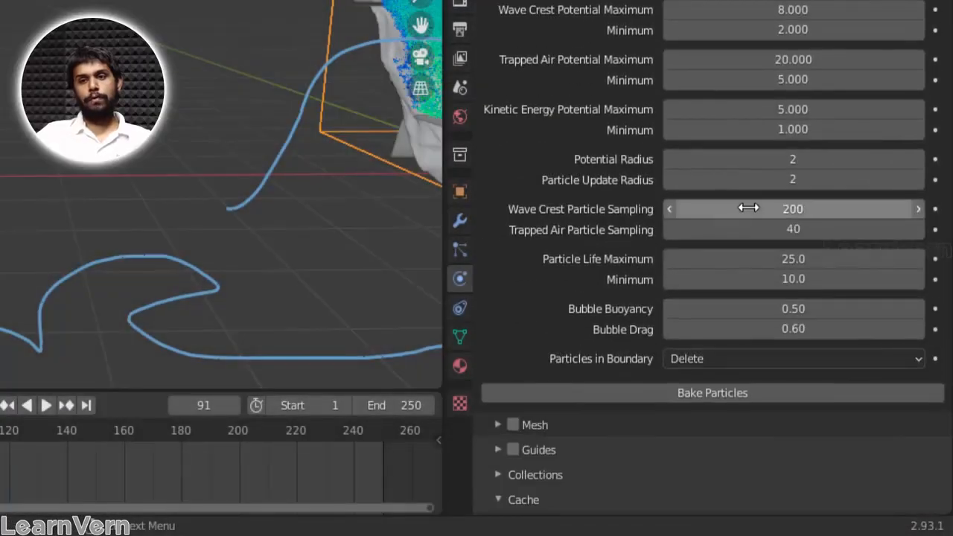
pyautogui.scroll(2, 747, 224)
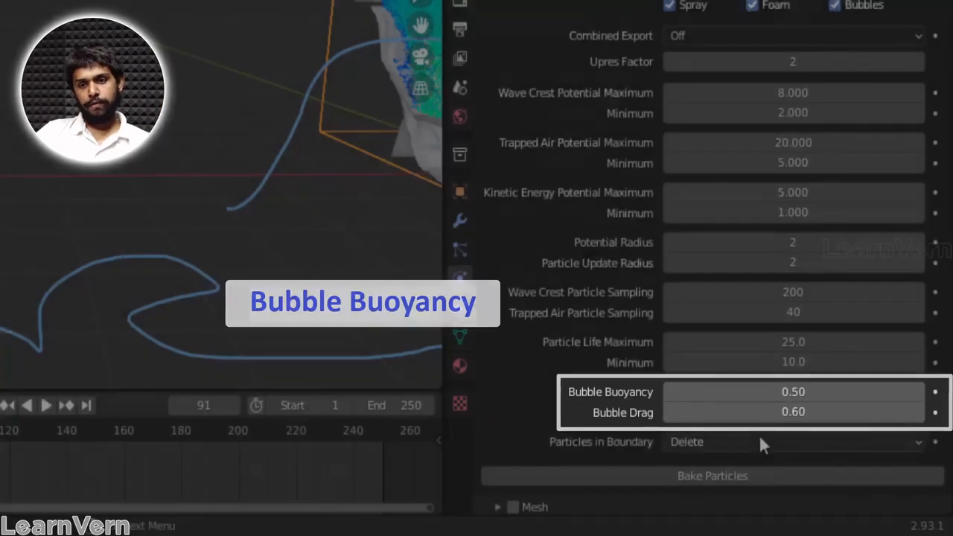
pyautogui.click(759, 441)
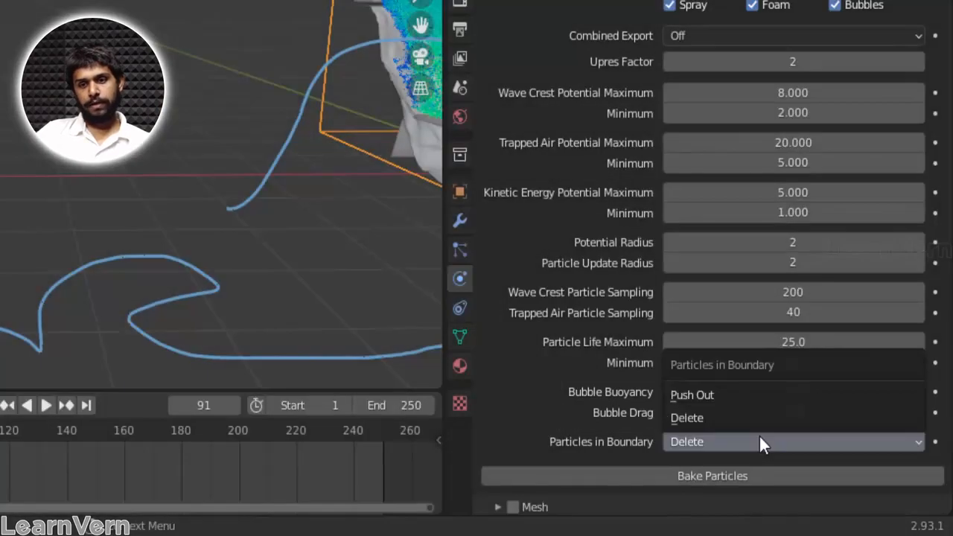
pyautogui.click(760, 439)
pyautogui.click(751, 439)
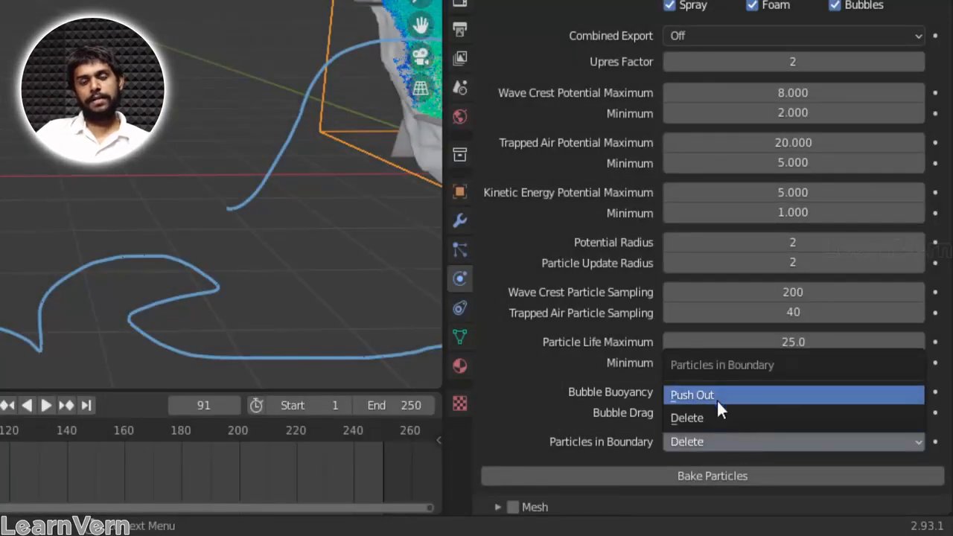
pyautogui.click(718, 444)
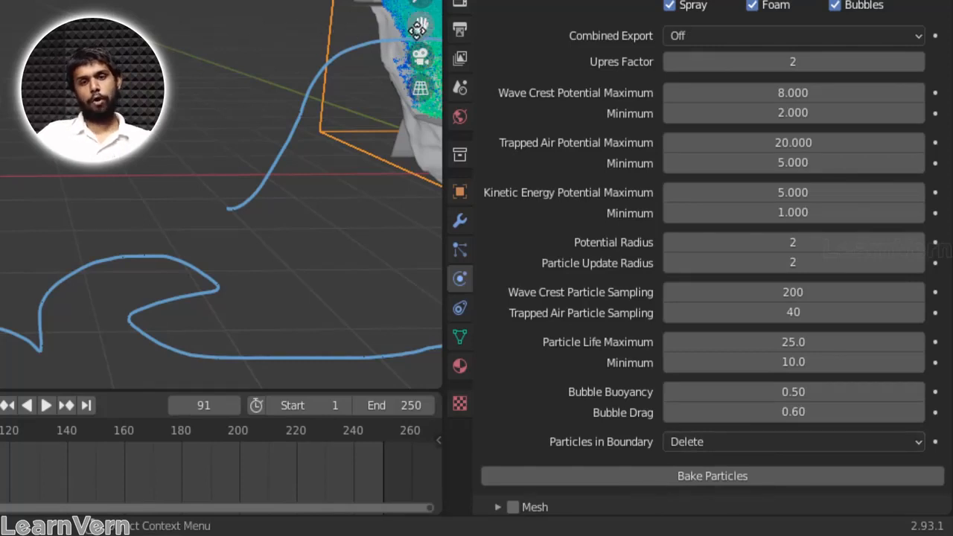
# Step: Remove the freehand wave annotations from the 3D viewport
pyautogui.press('n')
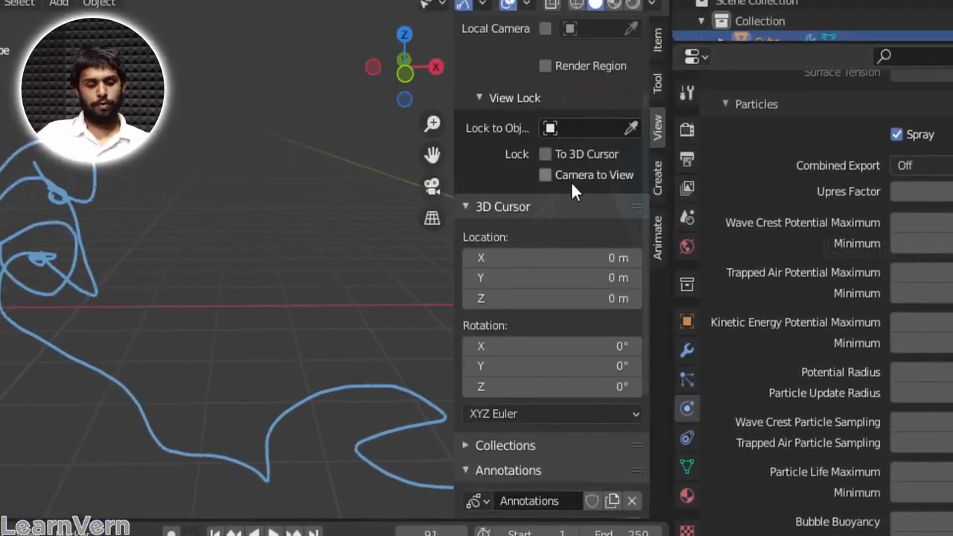
pyautogui.scroll(-5, 606, 342)
pyautogui.click(632, 312)
pyautogui.press('n')
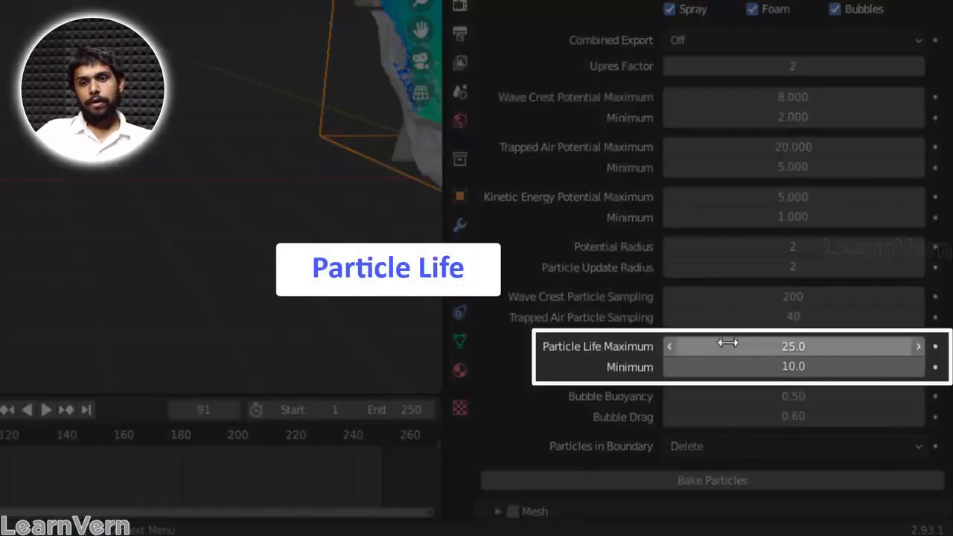
# Step: Set the domain's Particle Life Maximum to 50 and its Minimum to 20
pyautogui.keyDown('shift'); pyautogui.moveTo(388, 186); pyautogui.dragTo(22, 203, button='middle'); pyautogui.keyUp('shift')
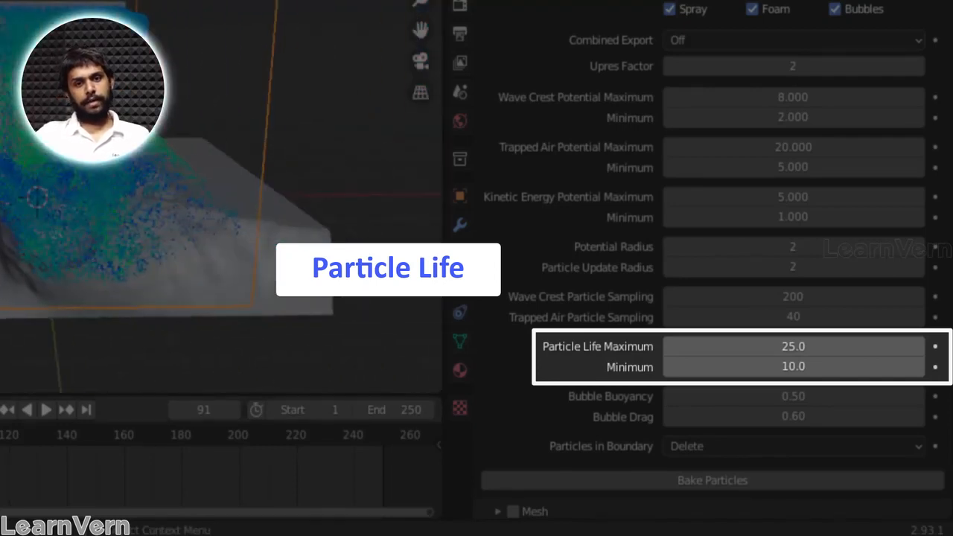
pyautogui.click(799, 346)
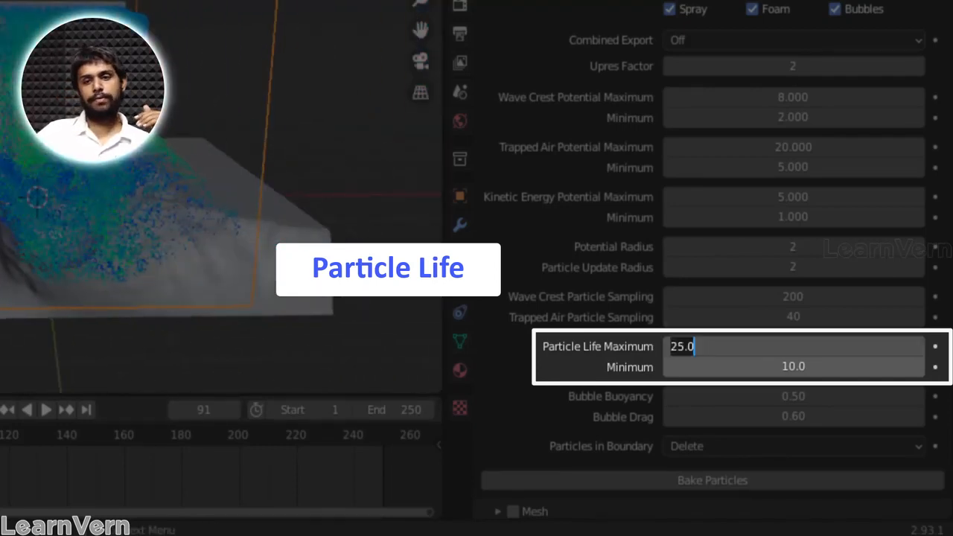
pyautogui.write('50')
pyautogui.press('Return')
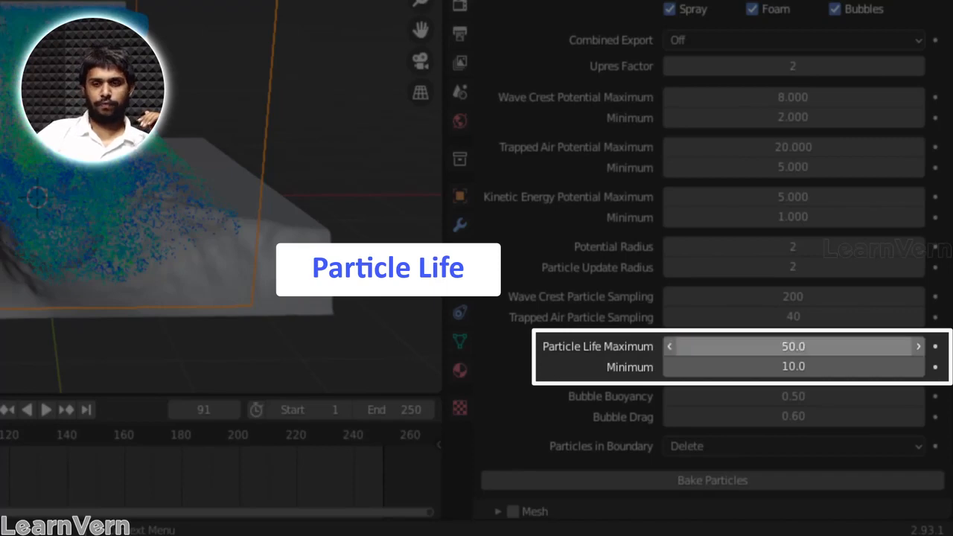
pyautogui.click(788, 365)
pyautogui.write('20')
pyautogui.press('Return')
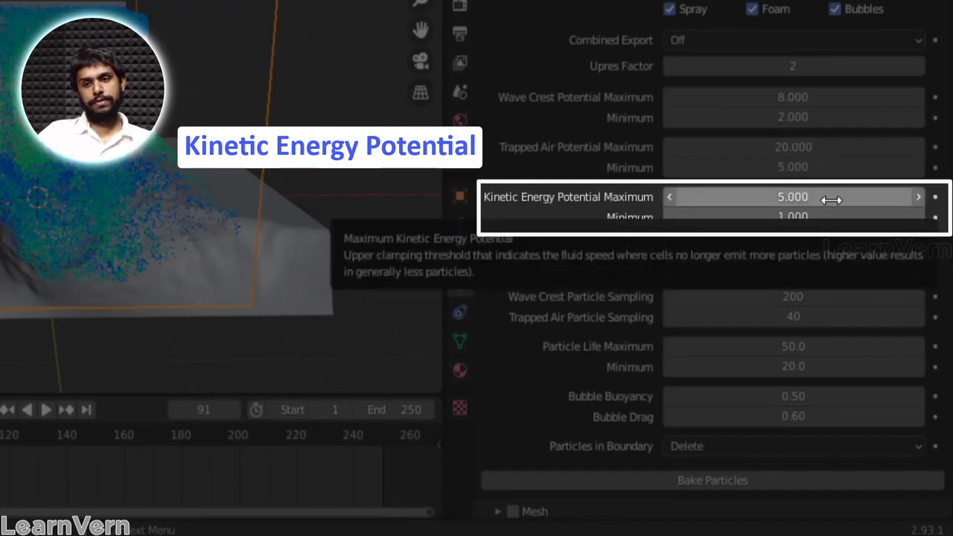
# Step: Review the domain's particle settings, bake the spray, foam and bubble particles, and interrupt the bake partway
pyautogui.moveTo(198, 112); pyautogui.dragTo(307, 158, button='middle')
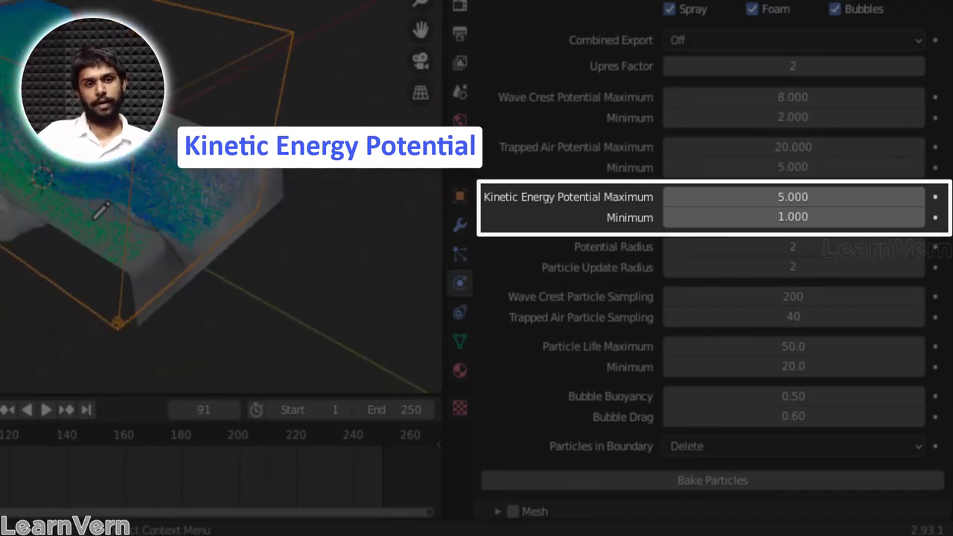
pyautogui.scroll(5, 100, 209)
pyautogui.moveTo(134, 179); pyautogui.dragTo(340, 213, button='middle')
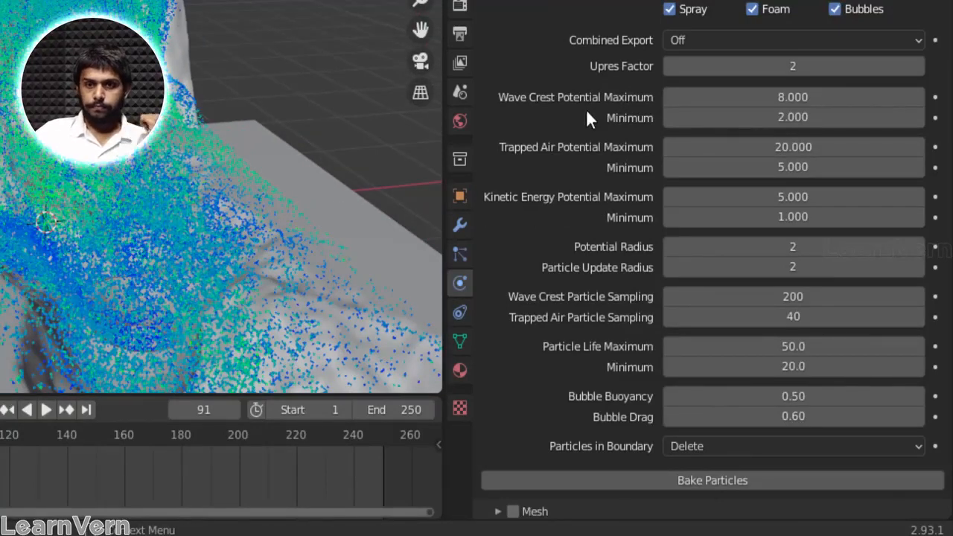
pyautogui.scroll(-5, 774, 127)
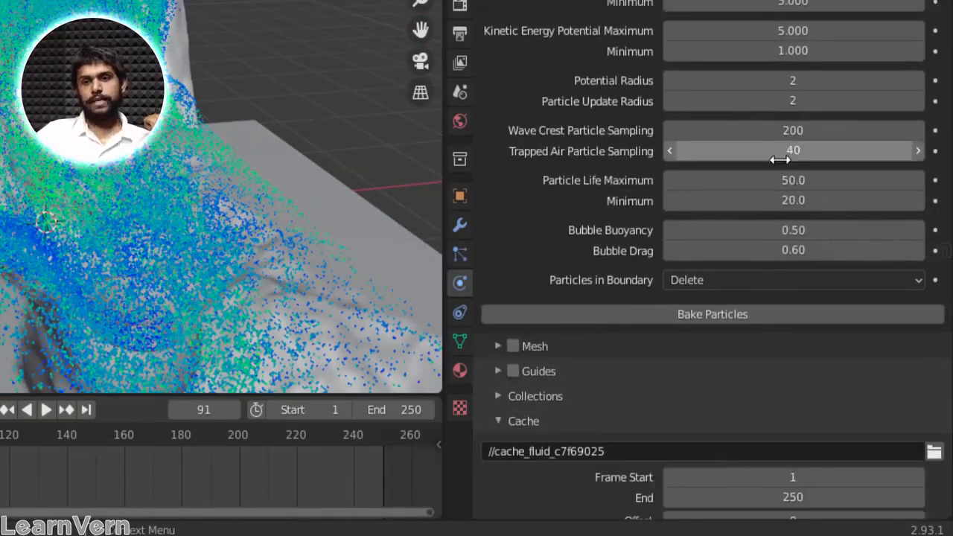
pyautogui.scroll(1, 758, 130)
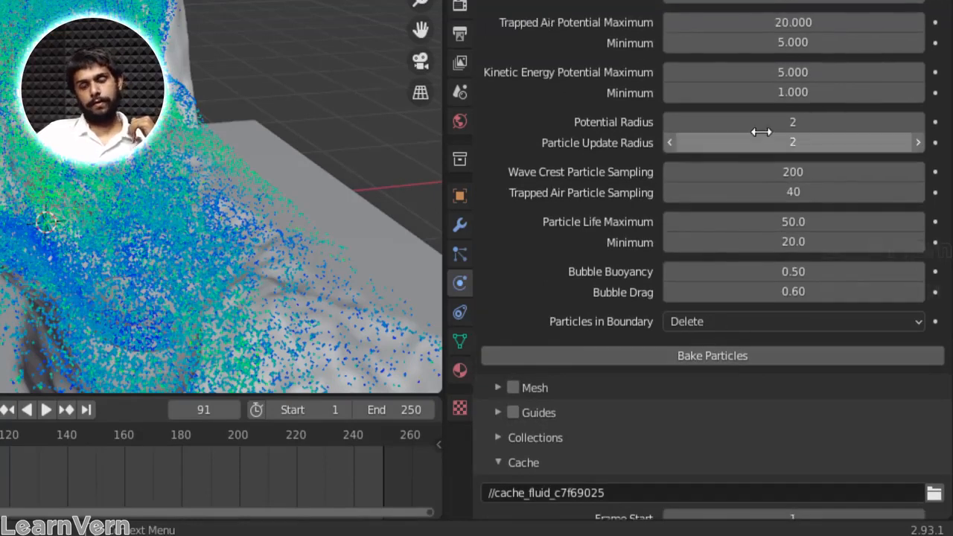
pyautogui.scroll(1, 761, 132)
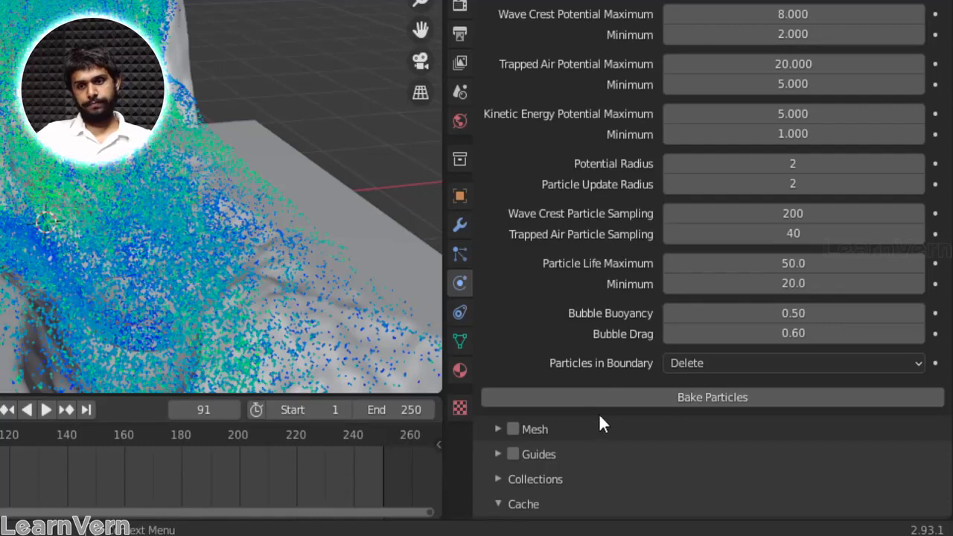
pyautogui.click(714, 402)
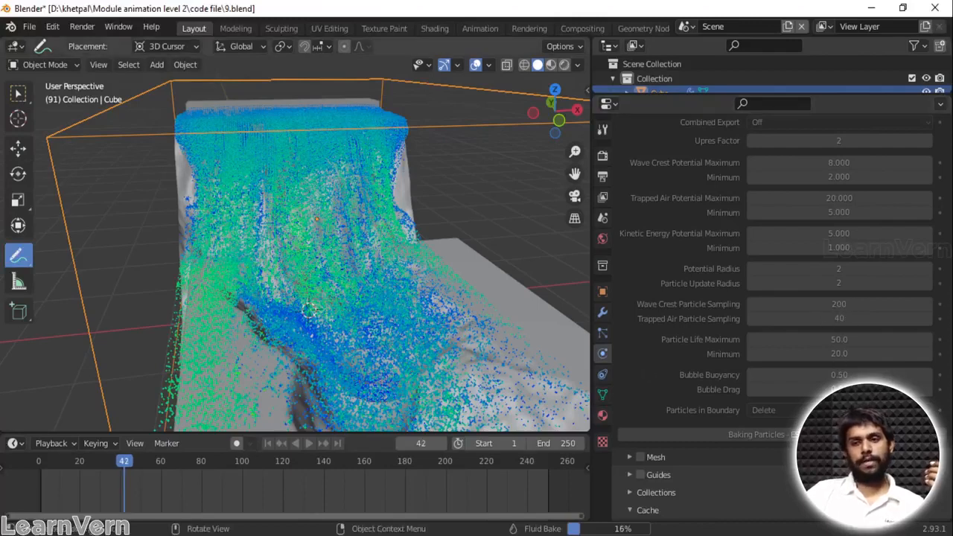
pyautogui.press('Escape')
# Step: Select the domain's Spray particle system and keep only Liquid and Spray displayed in the viewport, hiding Foam and Bubbles
pyautogui.moveTo(179, 315); pyautogui.dragTo(248, 302, button='middle')
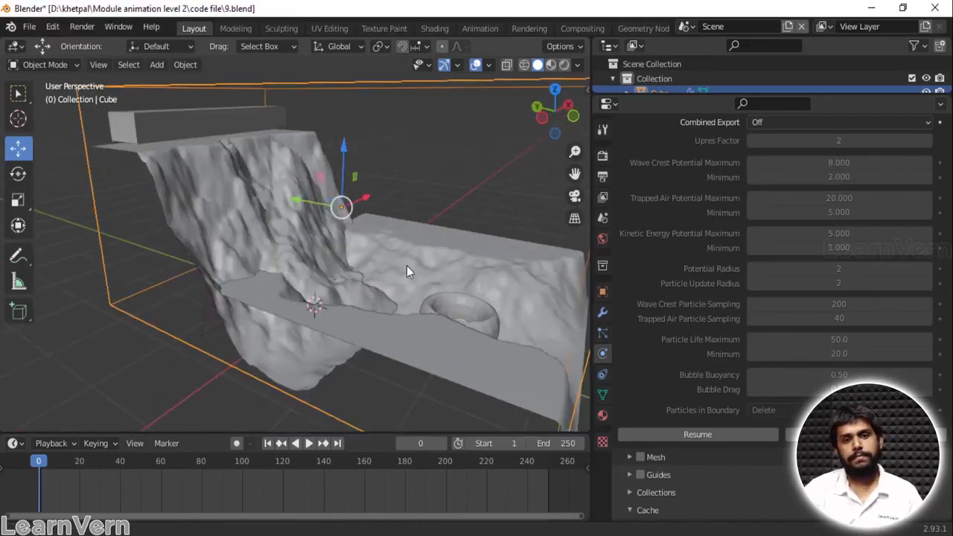
pyautogui.moveTo(406, 266); pyautogui.dragTo(514, 270, button='middle')
pyautogui.click(602, 333)
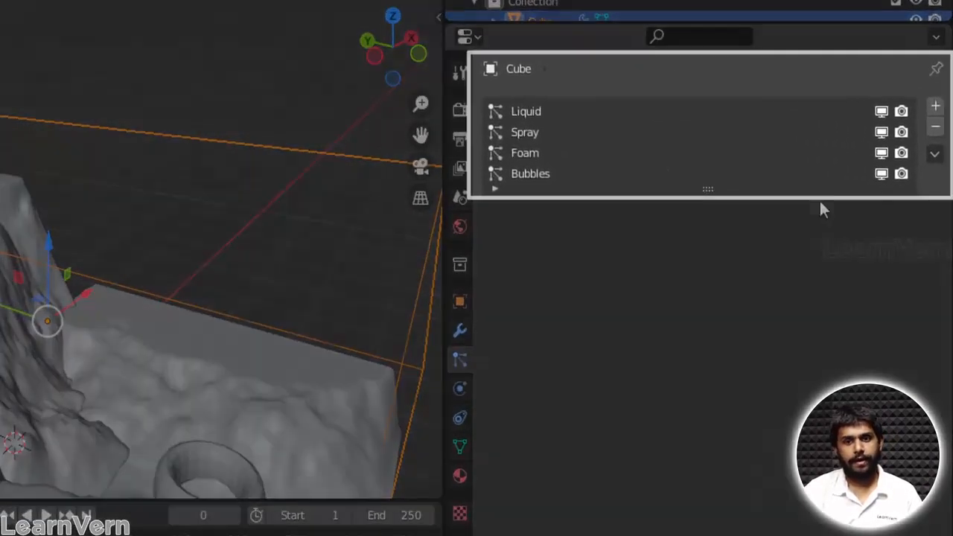
pyautogui.click(532, 136)
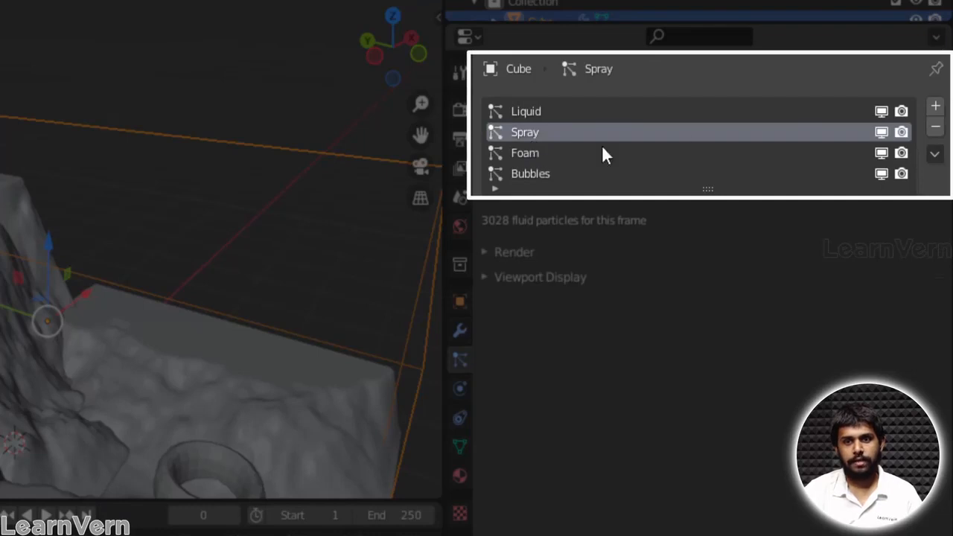
pyautogui.click(881, 133)
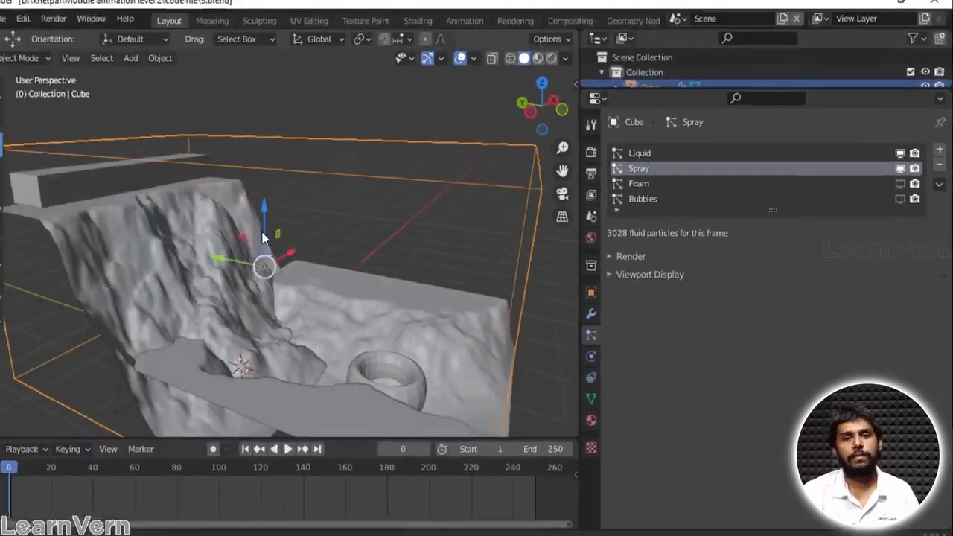
# Step: Play the simulation from the start with liquid and spray displayed, and stop at frame 23
pyautogui.scroll(-2, 329, 228)
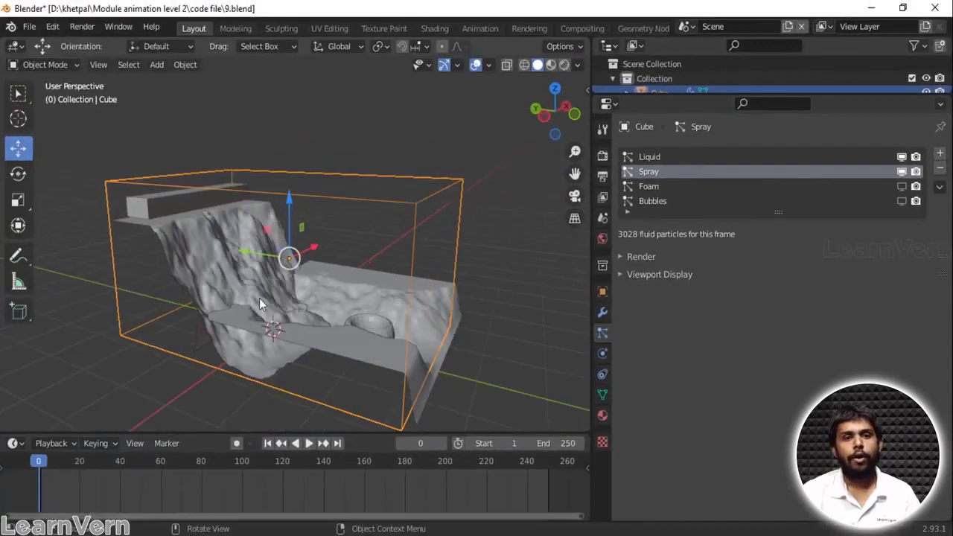
pyautogui.press('space')
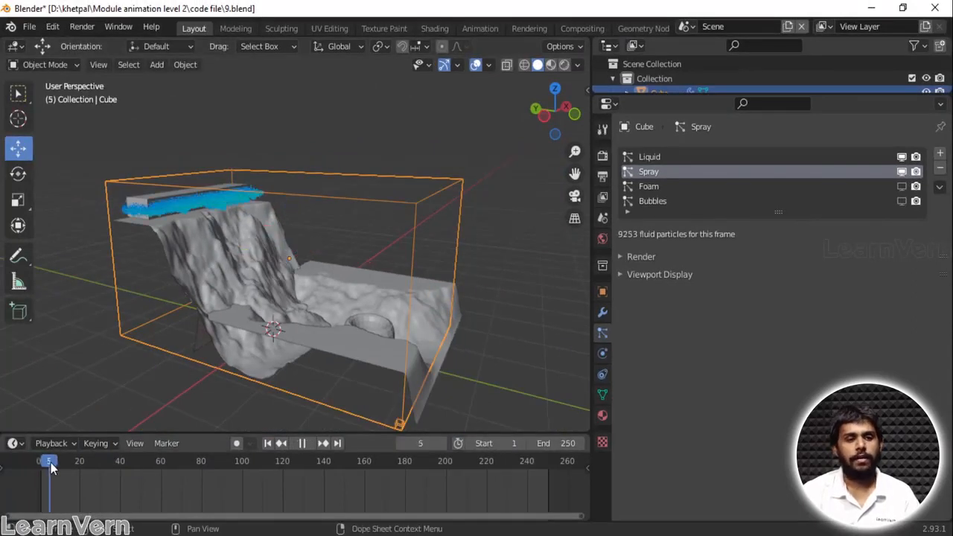
pyautogui.press('space')
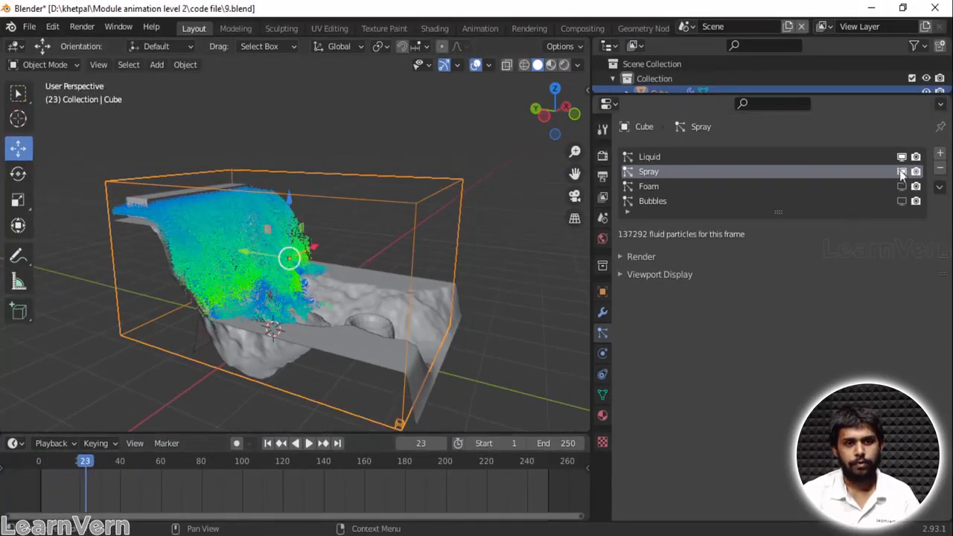
# Step: Hide the Spray particles in the viewport and play the liquid-only flow on to frame 72
pyautogui.click(902, 172)
pyautogui.scroll(3, 318, 270)
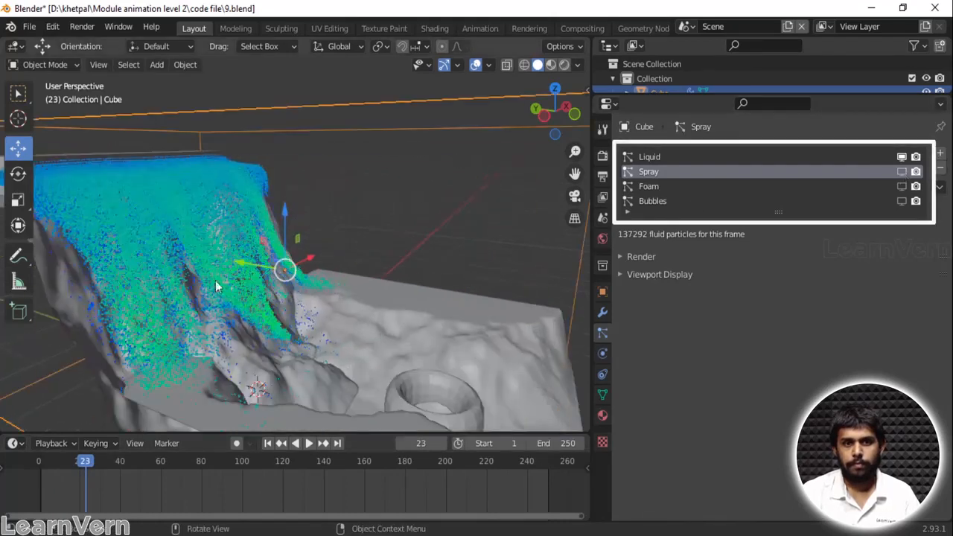
pyautogui.press('space')
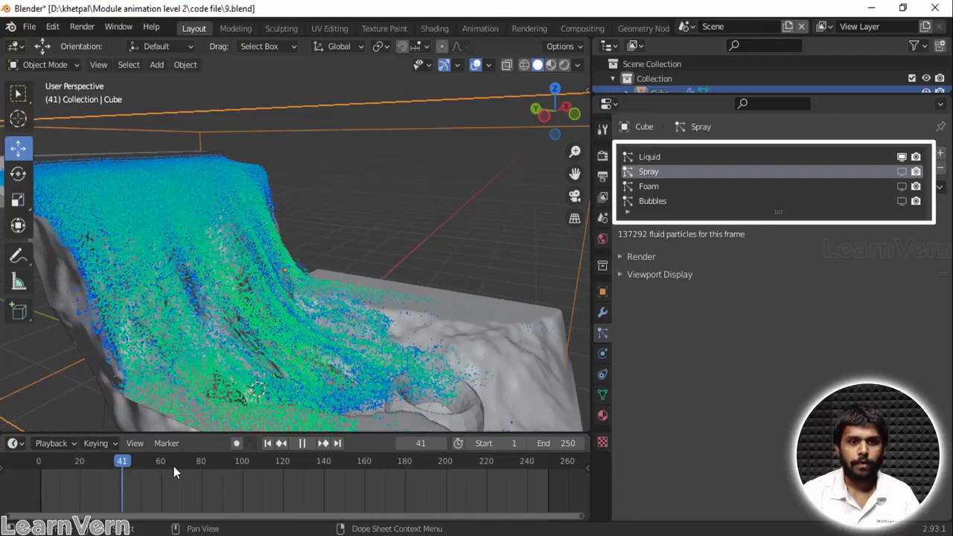
pyautogui.press('space')
pyautogui.moveTo(314, 259); pyautogui.dragTo(293, 247, button='middle')
pyautogui.scroll(-3, 232, 251)
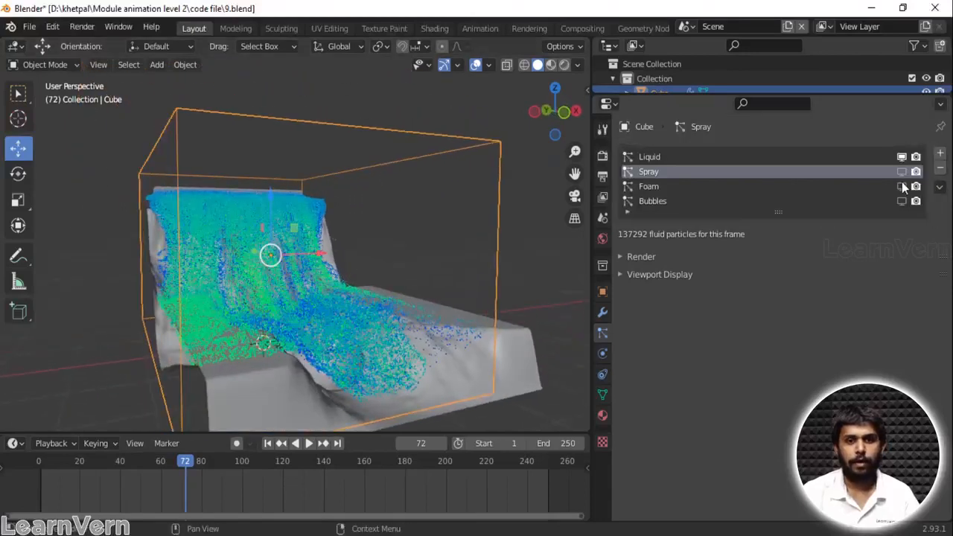
pyautogui.moveTo(246, 216); pyautogui.dragTo(213, 229, button='middle')
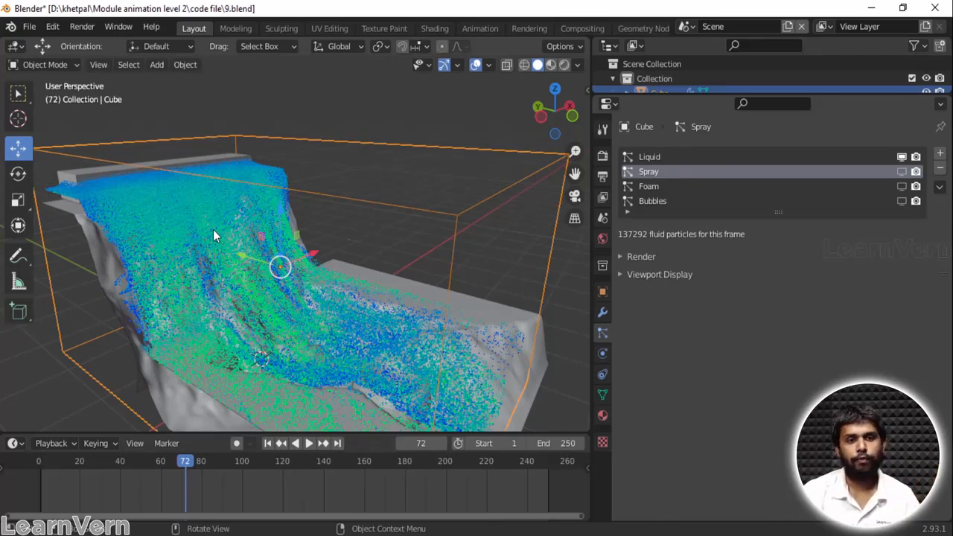
# Step: Display the Spray particles again, inspect them around the flow at frame 72, and look over their render settings
pyautogui.click(902, 172)
pyautogui.moveTo(321, 271)
pyautogui.mouseDown(button='middle')
pyautogui.moveTo(79, 260)
pyautogui.moveTo(561, 248)
pyautogui.moveTo(56, 246)
pyautogui.moveTo(356, 231)
pyautogui.moveTo(554, 201)
pyautogui.mouseUp(button='middle')
pyautogui.moveTo(281, 277); pyautogui.dragTo(349, 239, button='middle')
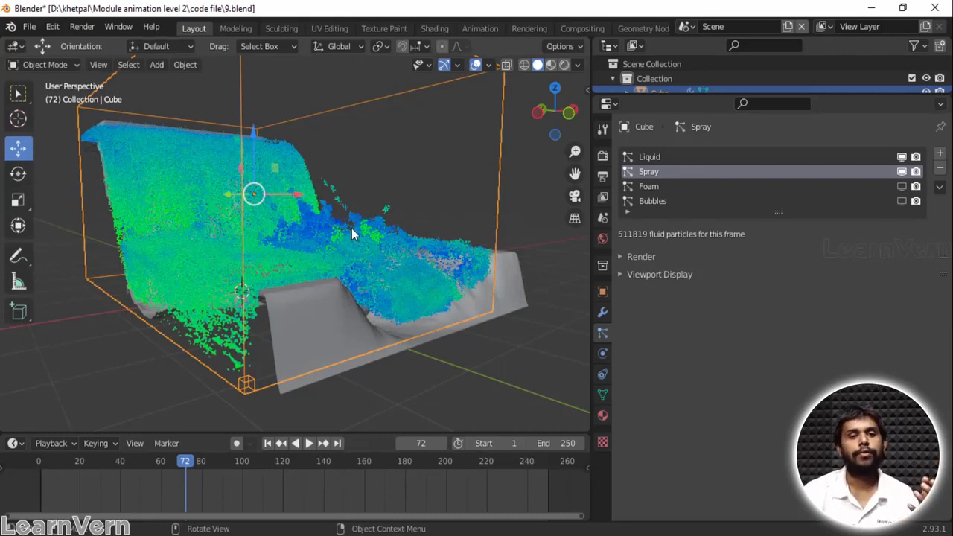
pyautogui.moveTo(373, 219); pyautogui.dragTo(687, 184, button='middle')
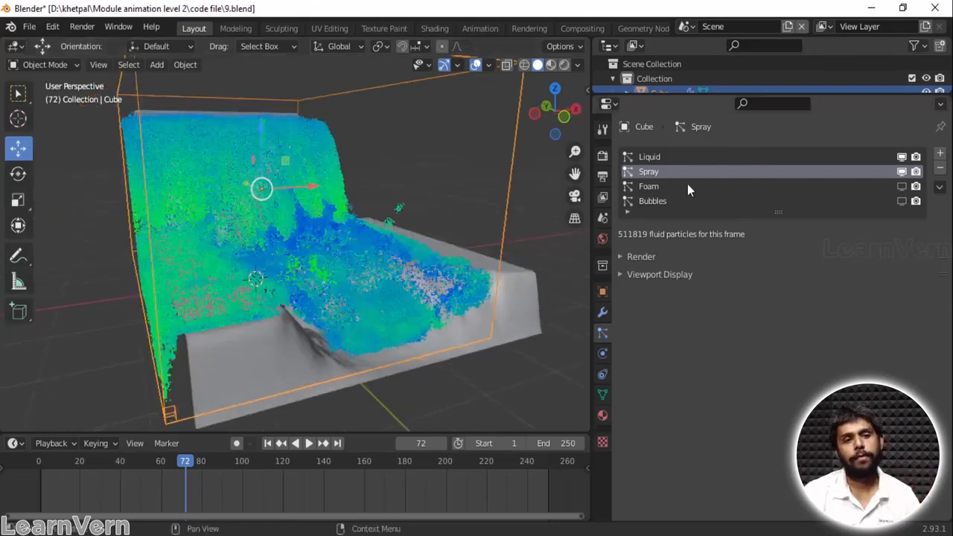
pyautogui.click(635, 259)
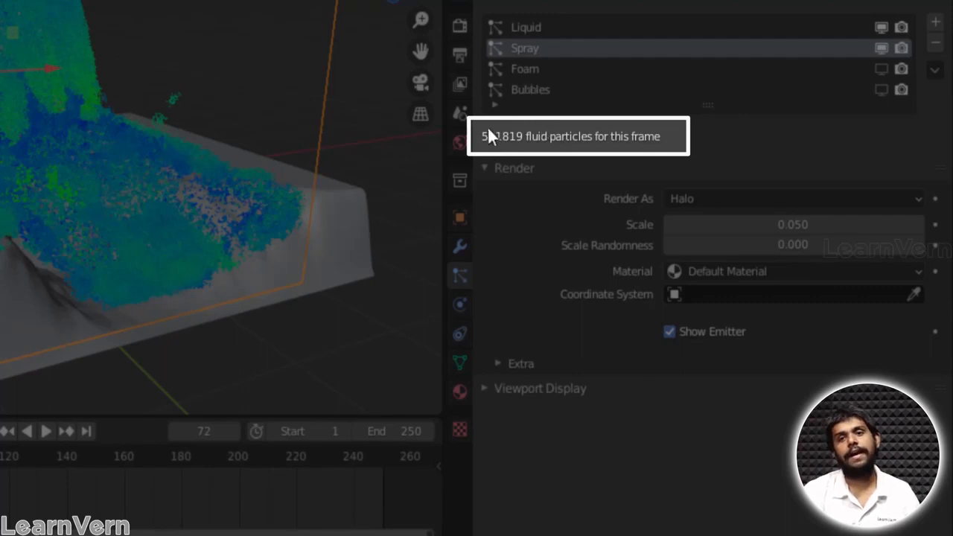
pyautogui.click(495, 169)
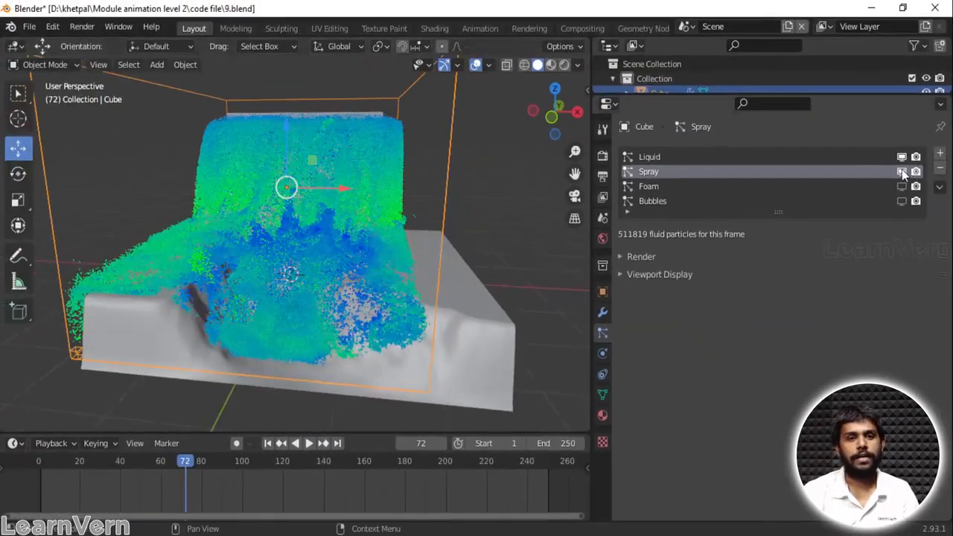
# Step: Swap the viewport display from Spray to Foam, select the Foam system, and inspect it over the terrain
pyautogui.click(902, 172)
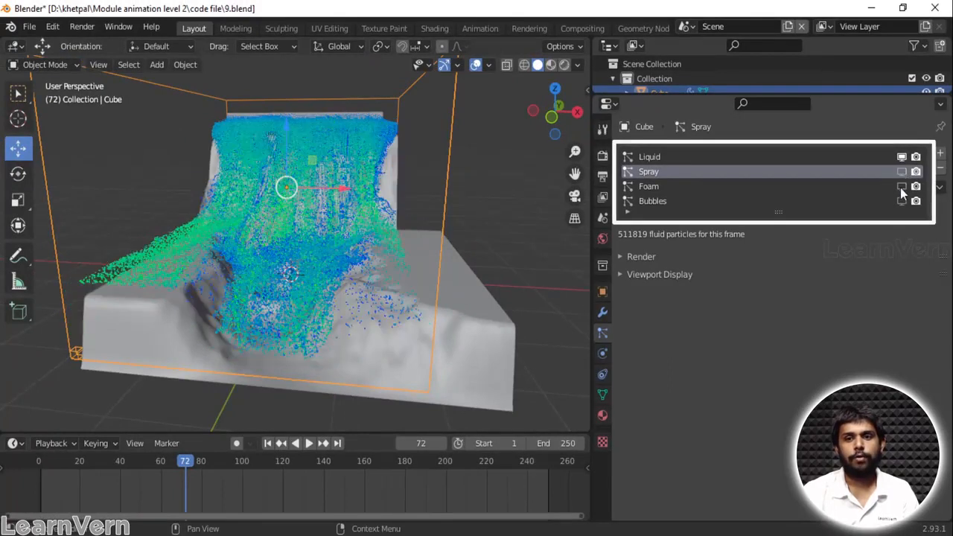
pyautogui.click(901, 186)
pyautogui.moveTo(288, 255); pyautogui.dragTo(521, 245, button='middle')
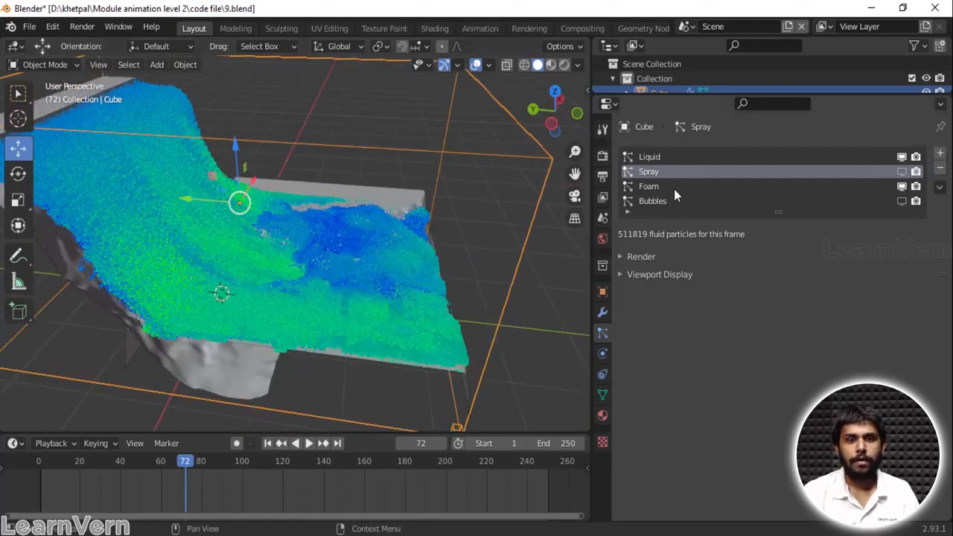
pyautogui.click(652, 185)
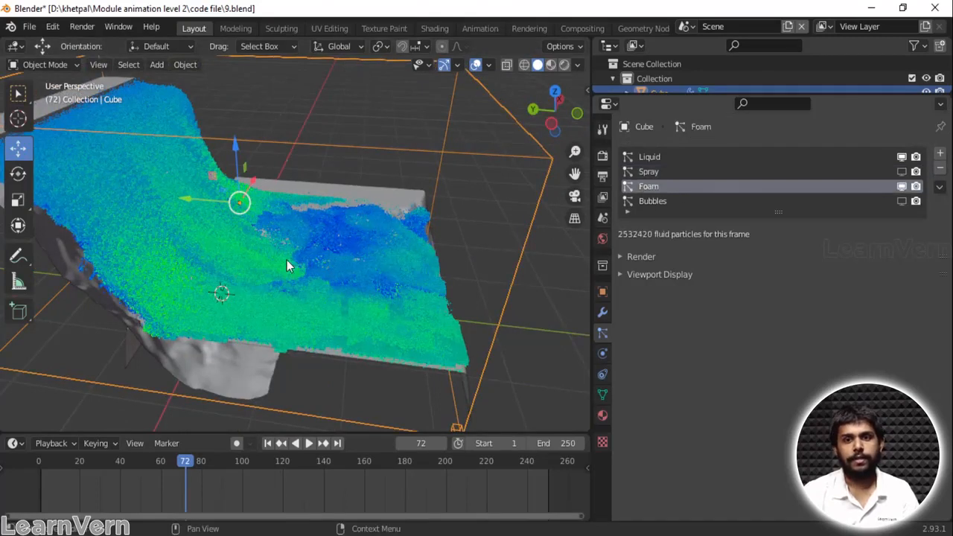
pyautogui.moveTo(441, 239); pyautogui.dragTo(461, 178, button='middle')
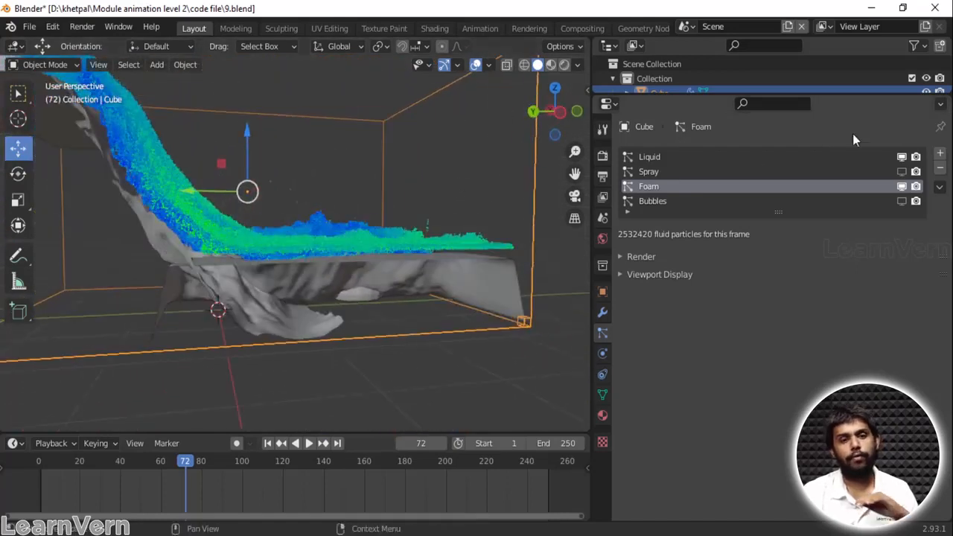
# Step: Hide the Liquid particles and inspect the foam alone around the inflow block and terrain slope
pyautogui.click(901, 157)
pyautogui.moveTo(352, 194); pyautogui.dragTo(442, 281, button='middle')
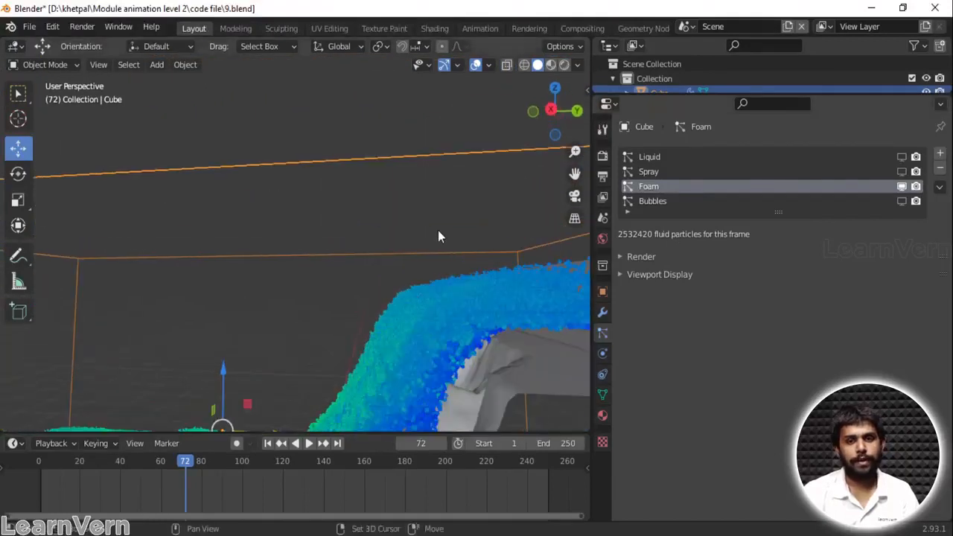
pyautogui.moveTo(438, 236); pyautogui.dragTo(409, 193, button='middle')
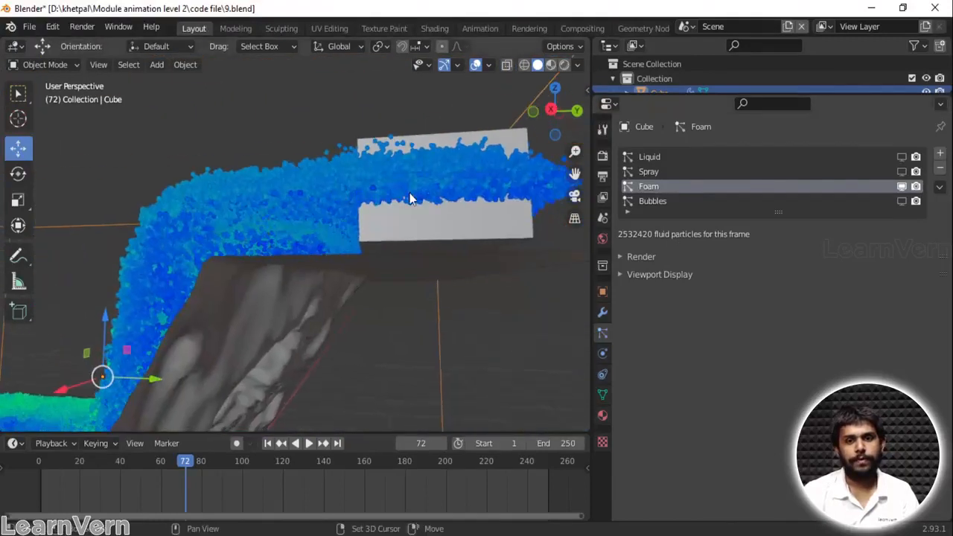
# Step: Hide the Foam particles and display the Liquid particles again over the terrain
pyautogui.click(902, 186)
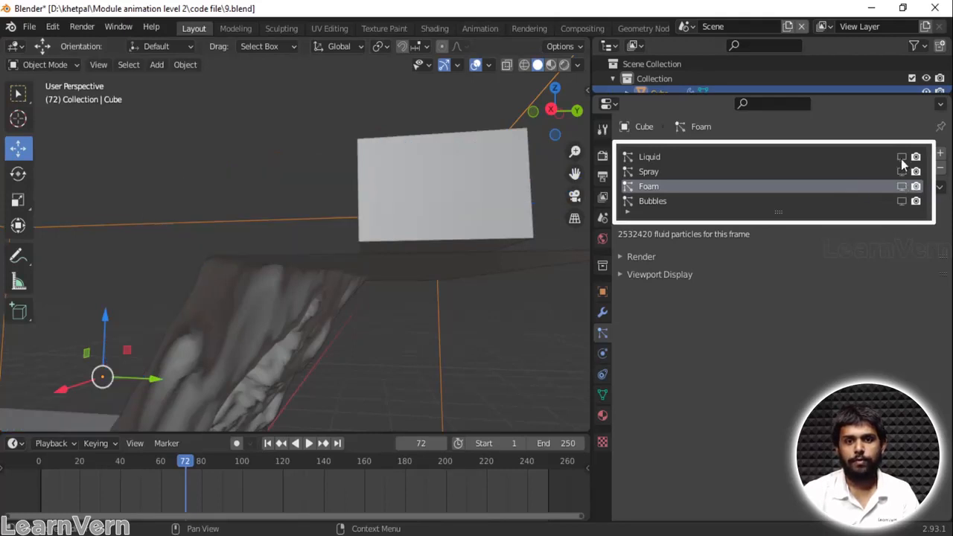
pyautogui.click(902, 157)
pyautogui.moveTo(191, 251); pyautogui.dragTo(416, 269, button='middle')
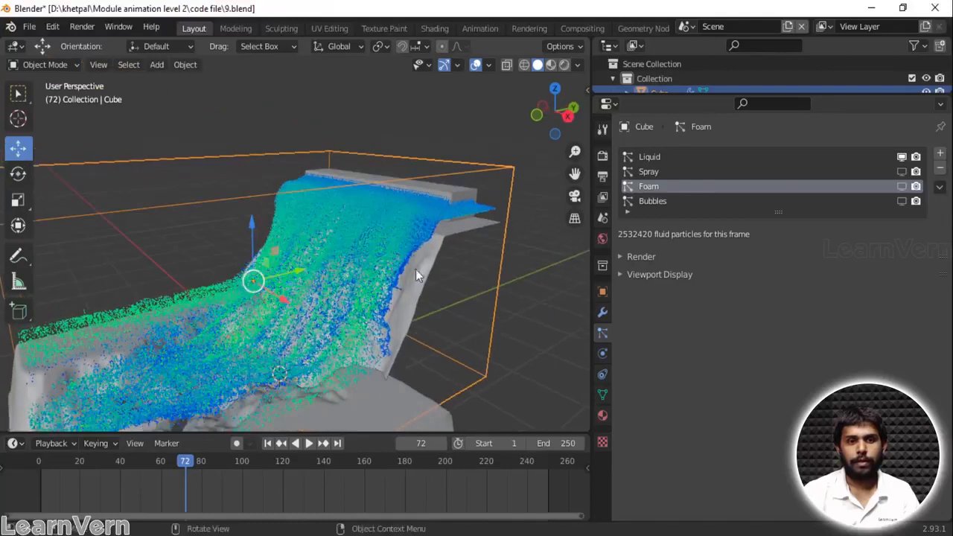
# Step: Swap the viewport display from Liquid to Foam and inspect the foam particles on the terrain at frame 72
pyautogui.click(902, 158)
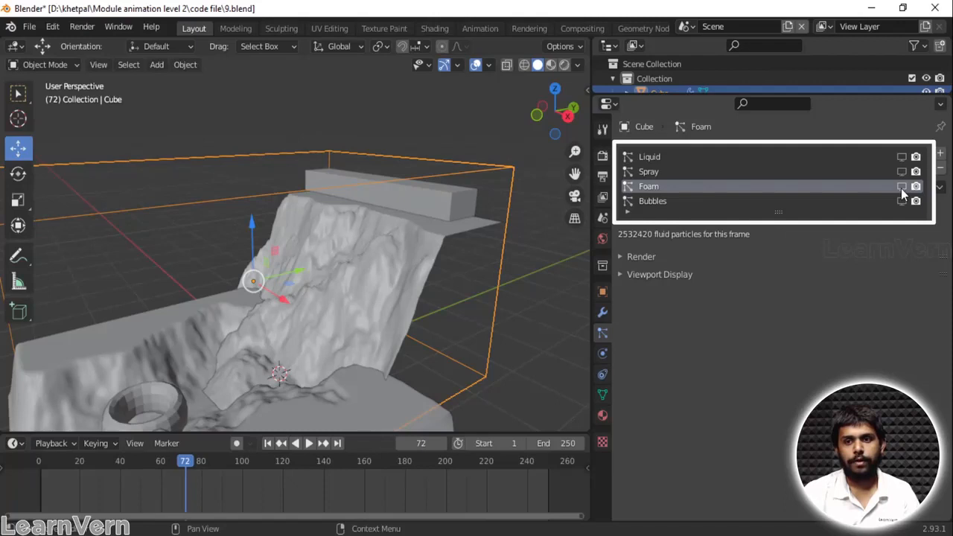
pyautogui.click(901, 187)
pyautogui.moveTo(410, 268); pyautogui.dragTo(615, 190, button='middle')
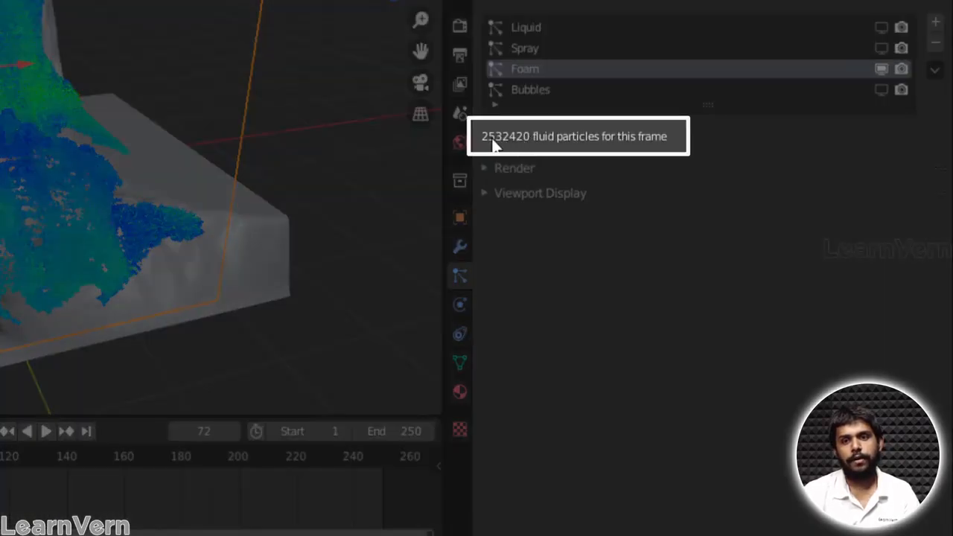
pyautogui.moveTo(112, 257); pyautogui.dragTo(240, 215, button='middle')
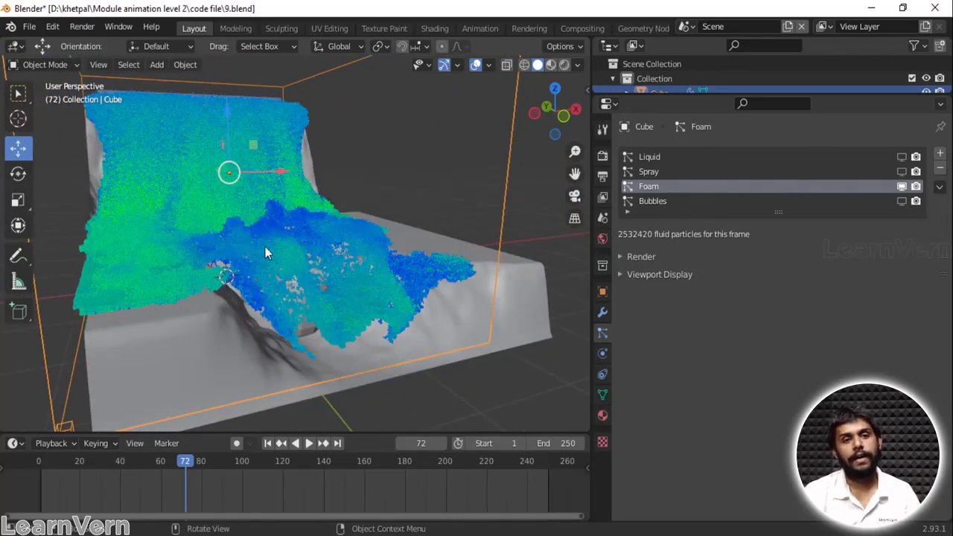
pyautogui.moveTo(334, 196); pyautogui.dragTo(306, 192, button='middle')
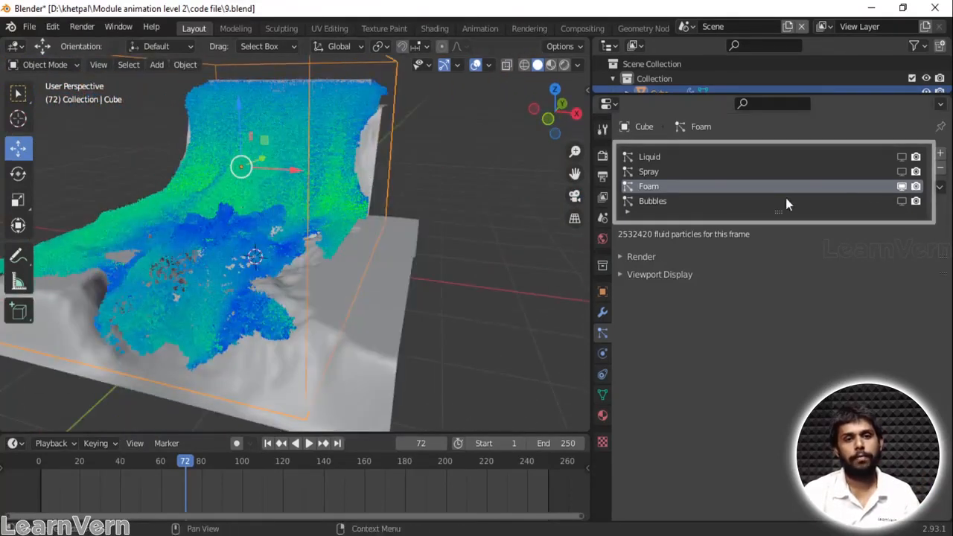
# Step: Swap the viewport display from Foam to Bubbles and inspect the bubble particles up close and across the whole slope
pyautogui.click(902, 187)
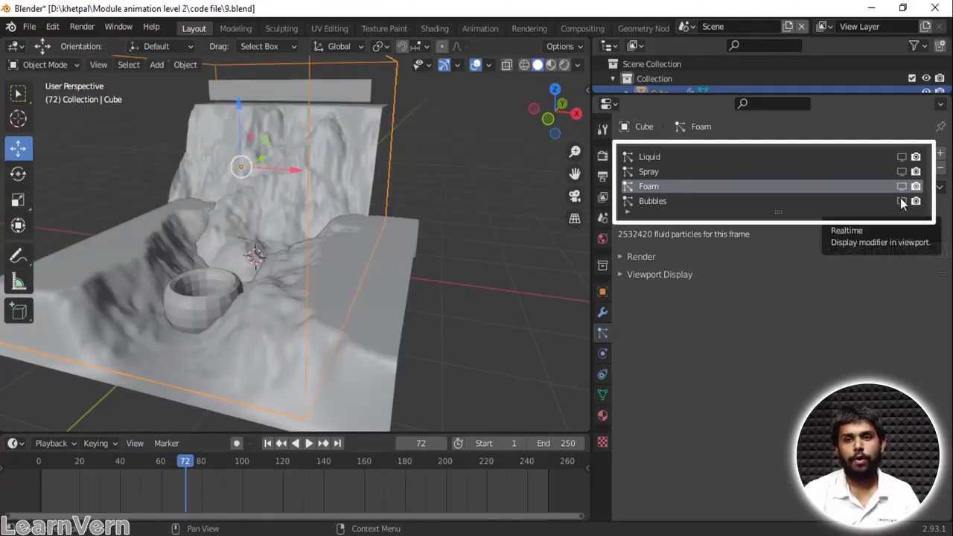
pyautogui.click(901, 201)
pyautogui.moveTo(142, 221); pyautogui.dragTo(343, 236, button='middle')
pyautogui.scroll(-8, 336, 248)
pyautogui.scroll(5, 409, 290)
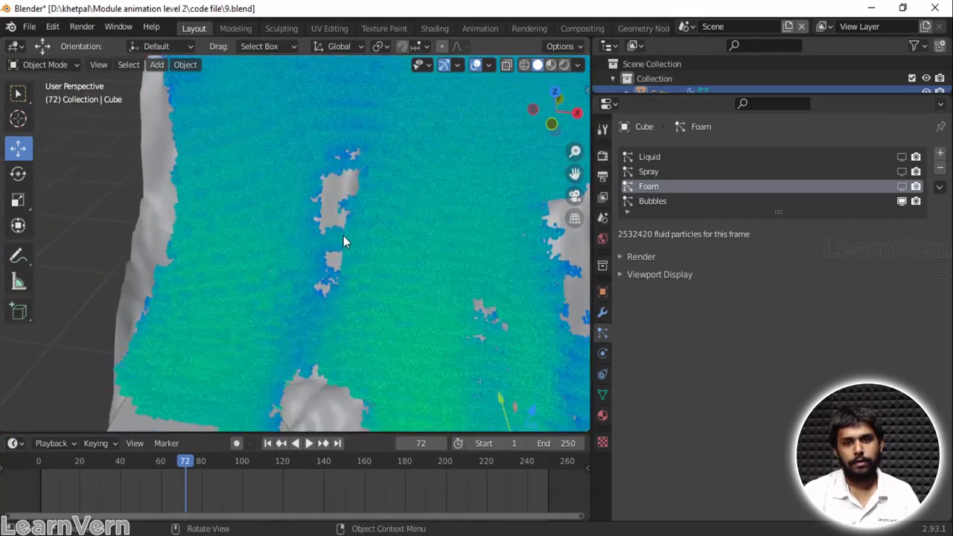
pyautogui.scroll(-4, 343, 236)
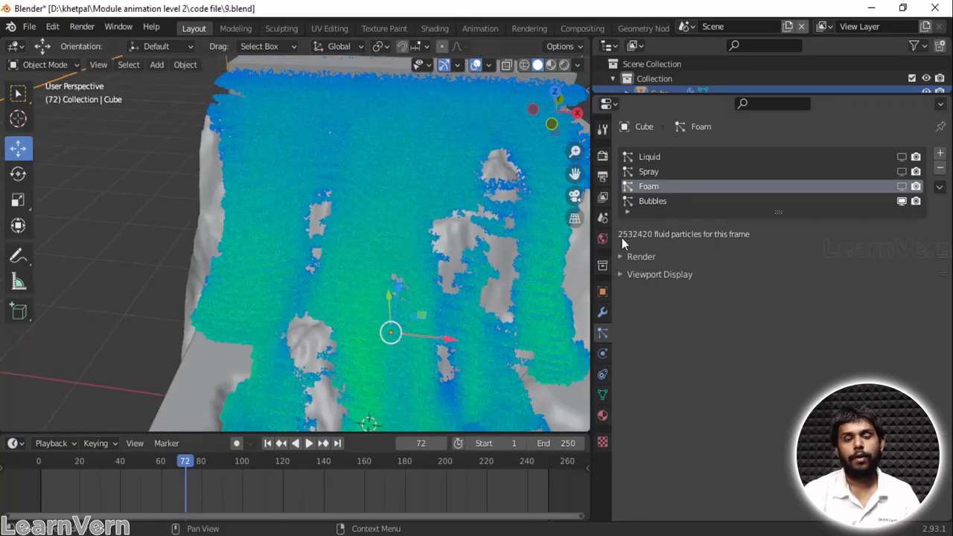
pyautogui.scroll(-5, 366, 261)
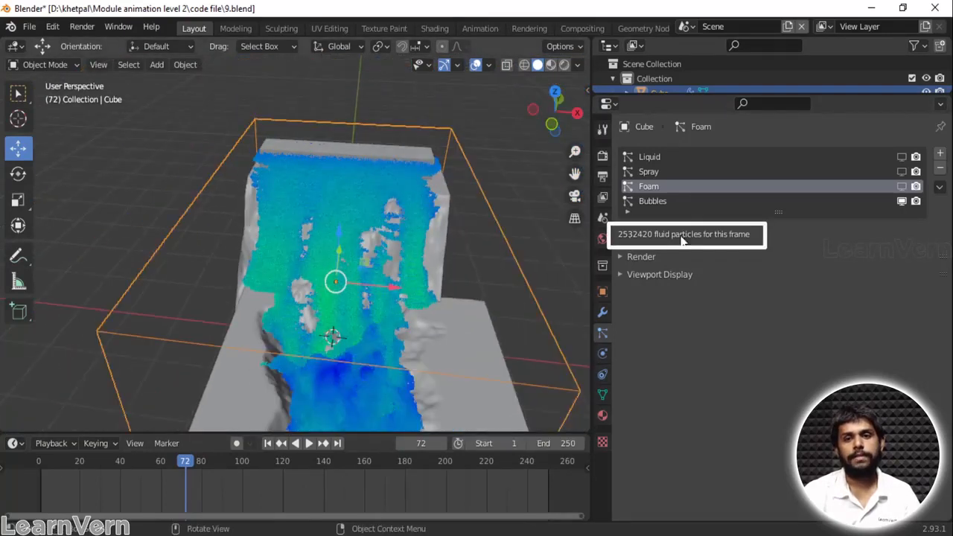
# Step: Display the Foam and Spray particles together with the Bubbles and inspect the combined flow
pyautogui.click(902, 187)
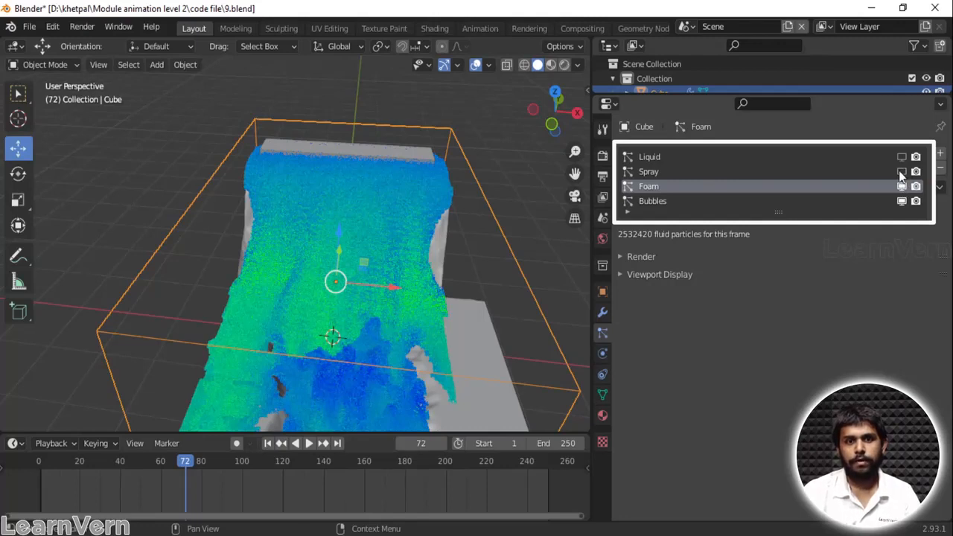
pyautogui.click(901, 172)
pyautogui.moveTo(487, 247)
pyautogui.mouseDown(button='middle')
pyautogui.moveTo(468, 135)
pyautogui.moveTo(345, 175)
pyautogui.moveTo(378, 201)
pyautogui.moveTo(400, 150)
pyautogui.moveTo(394, 224)
pyautogui.moveTo(375, 286)
pyautogui.moveTo(391, 250)
pyautogui.moveTo(388, 208)
pyautogui.moveTo(383, 223)
pyautogui.moveTo(313, 231)
pyautogui.moveTo(333, 248)
pyautogui.mouseUp(button='middle')
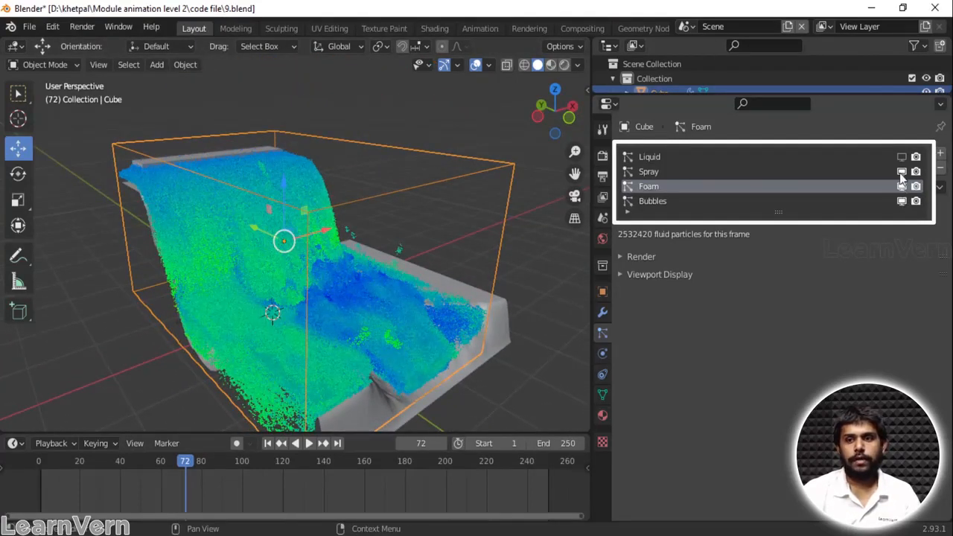
# Step: Hide the Bubbles, Spray and Foam particles, then select the Liquid system and display it alone in the viewport
pyautogui.click(902, 202)
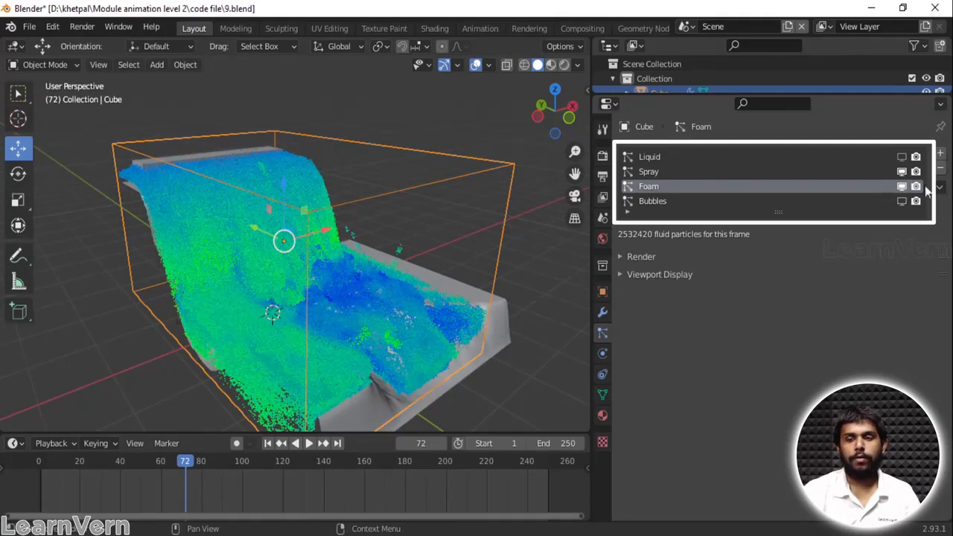
pyautogui.click(901, 187)
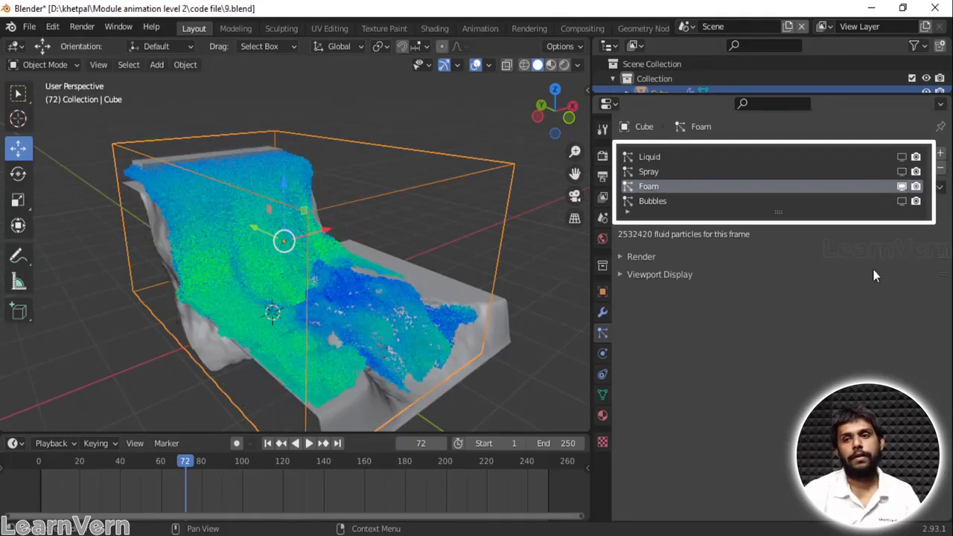
pyautogui.click(869, 152)
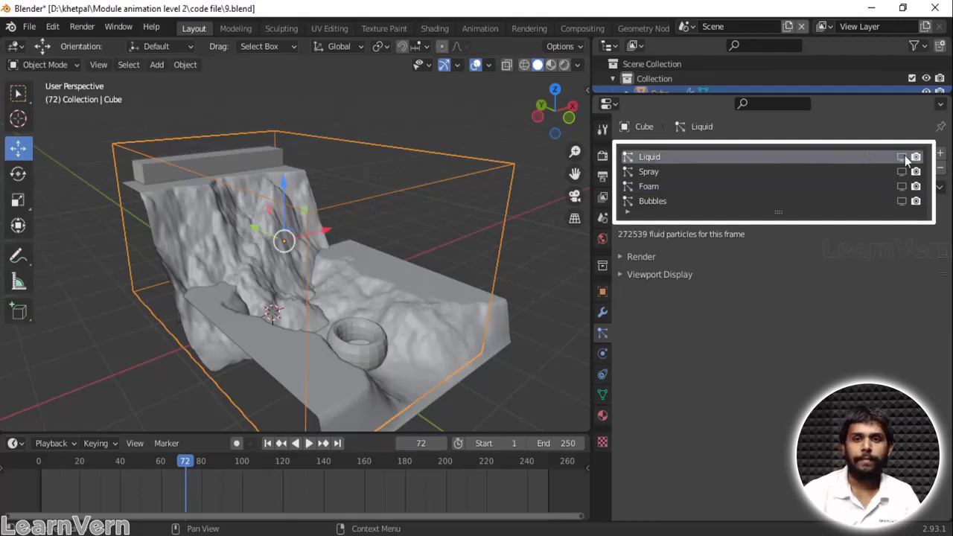
pyautogui.click(902, 156)
pyautogui.moveTo(357, 196); pyautogui.dragTo(402, 237, button='middle')
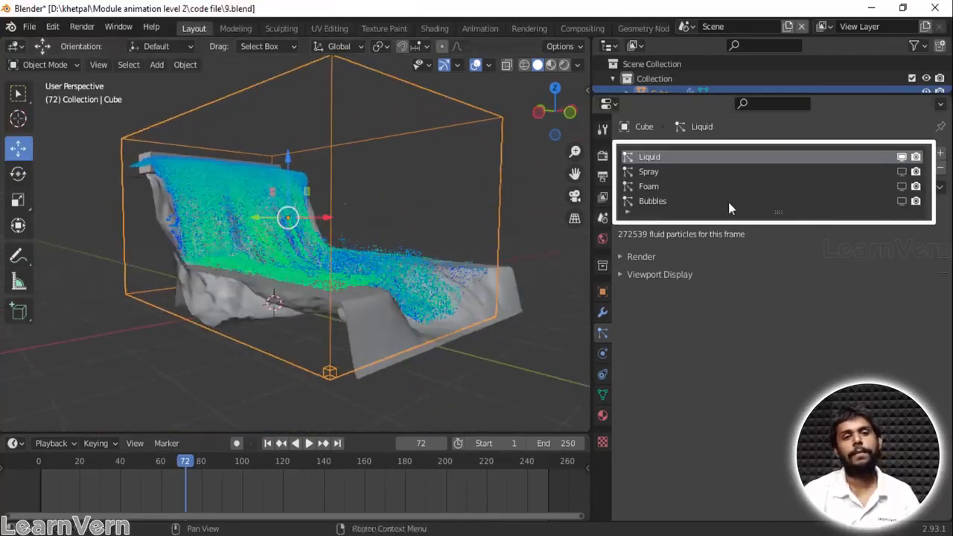
# Step: Display the Spray particles alongside the Liquid and select the Spray system
pyautogui.click(902, 172)
pyautogui.moveTo(329, 284); pyautogui.dragTo(369, 278, button='middle')
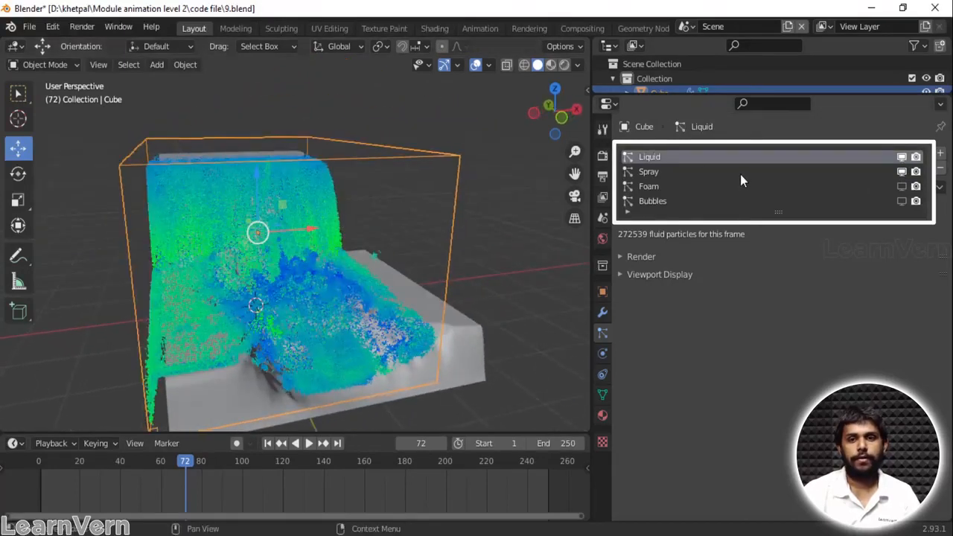
pyautogui.click(650, 173)
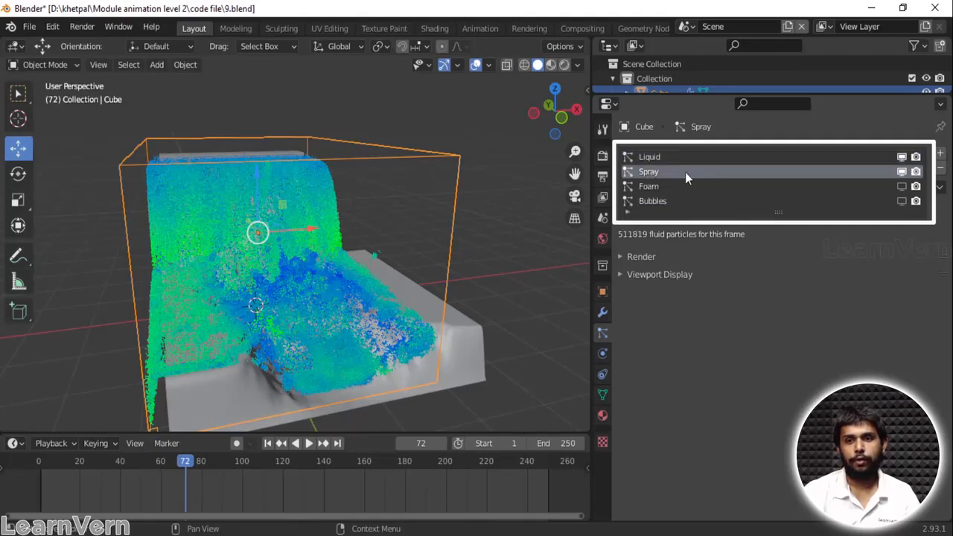
# Step: Examine the Spray system's render and viewport display settings, including the Render As and Display As options
pyautogui.click(635, 256)
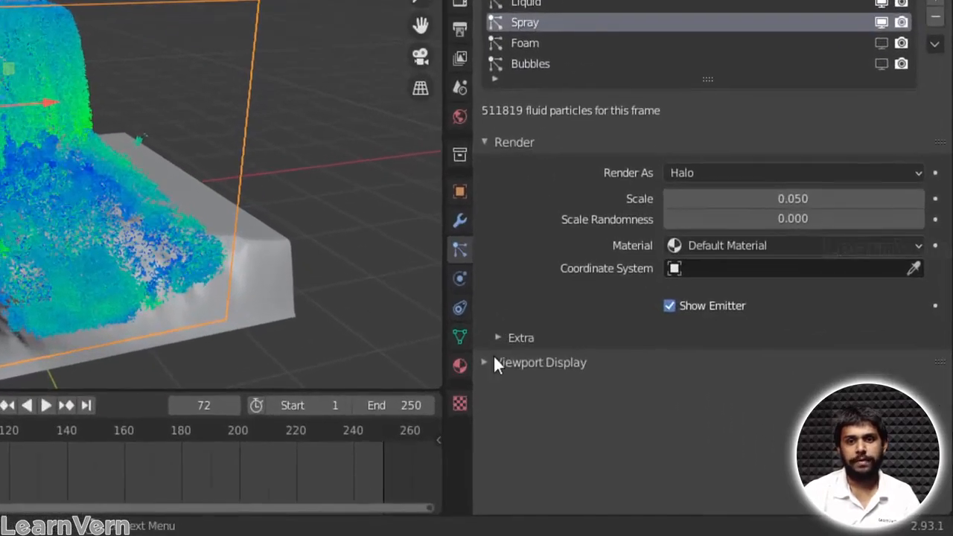
pyautogui.click(629, 412)
pyautogui.scroll(-2, 741, 457)
pyautogui.click(506, 289)
pyautogui.click(505, 289)
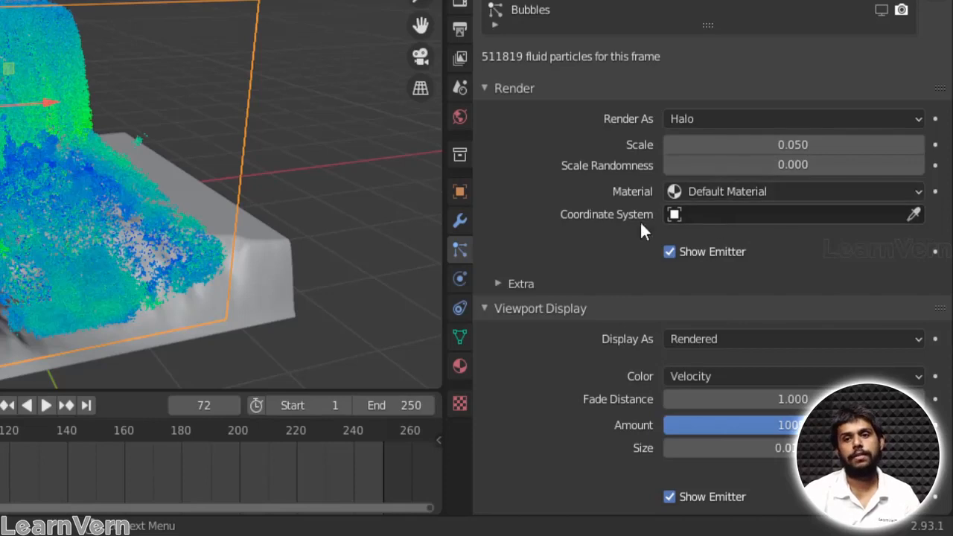
pyautogui.click(726, 118)
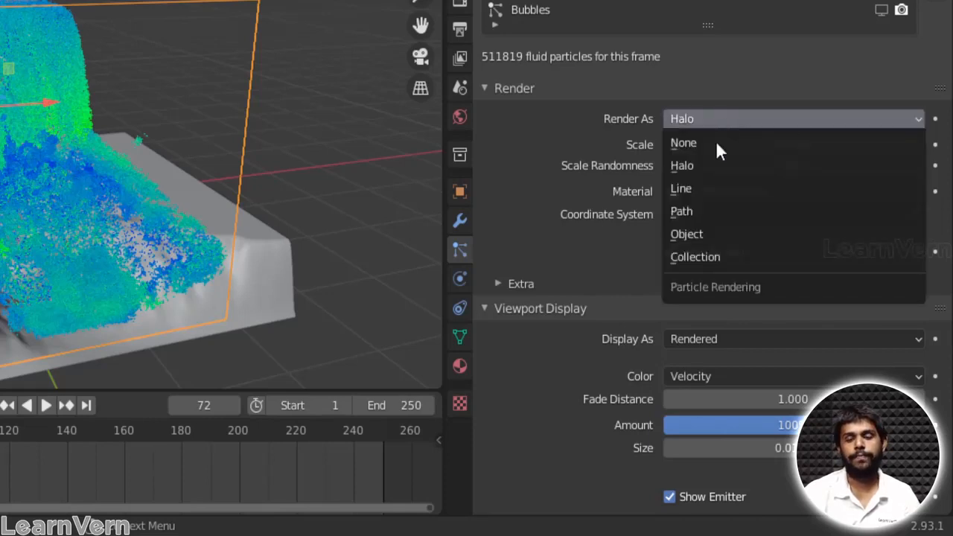
pyautogui.click(688, 118)
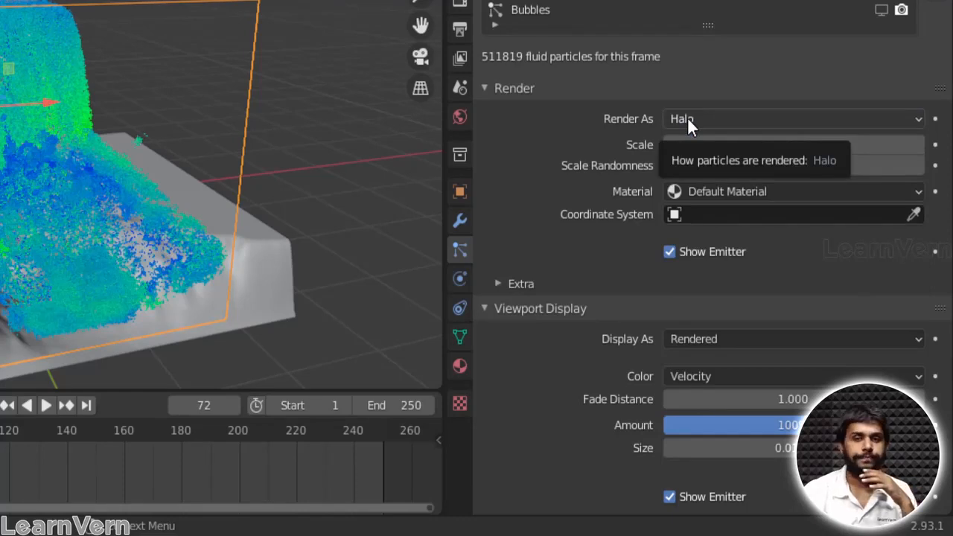
pyautogui.click(747, 344)
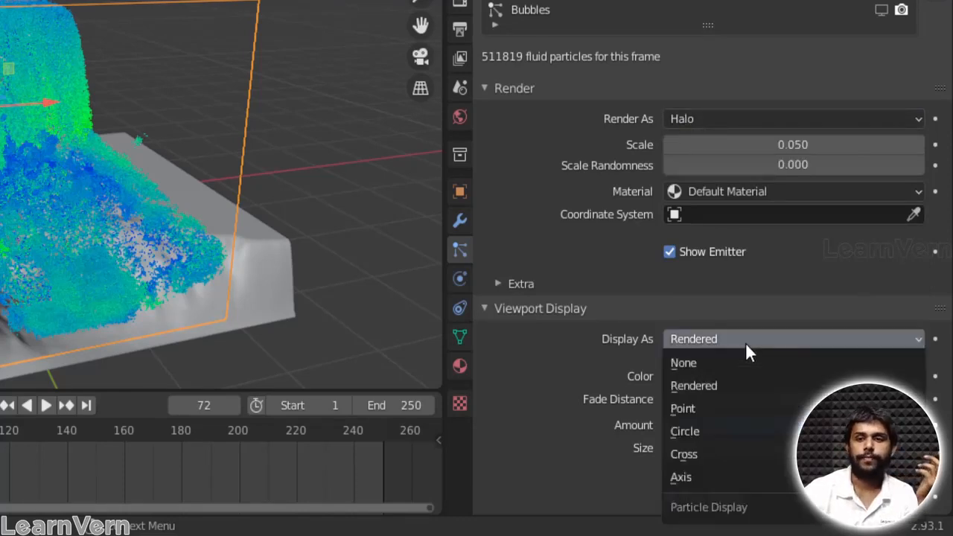
pyautogui.click(746, 343)
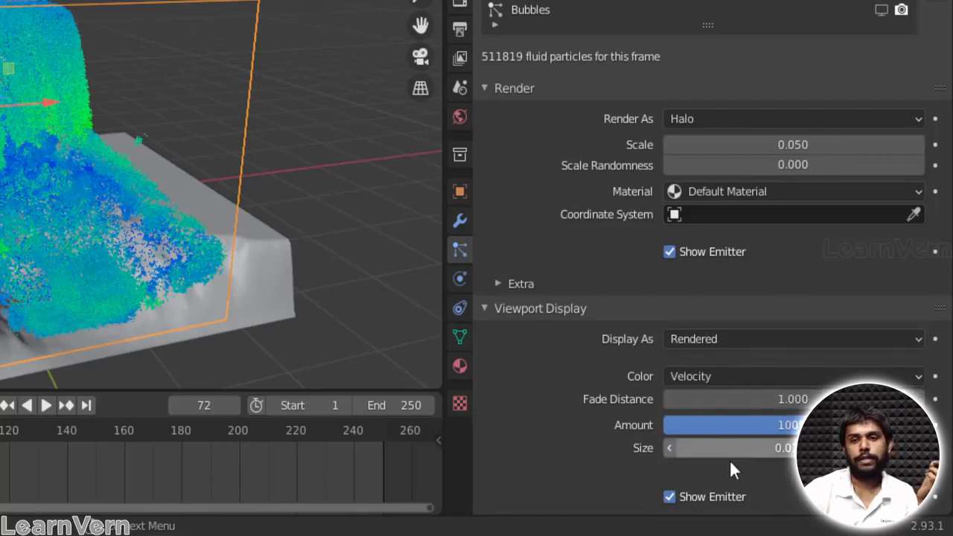
pyautogui.click(519, 316)
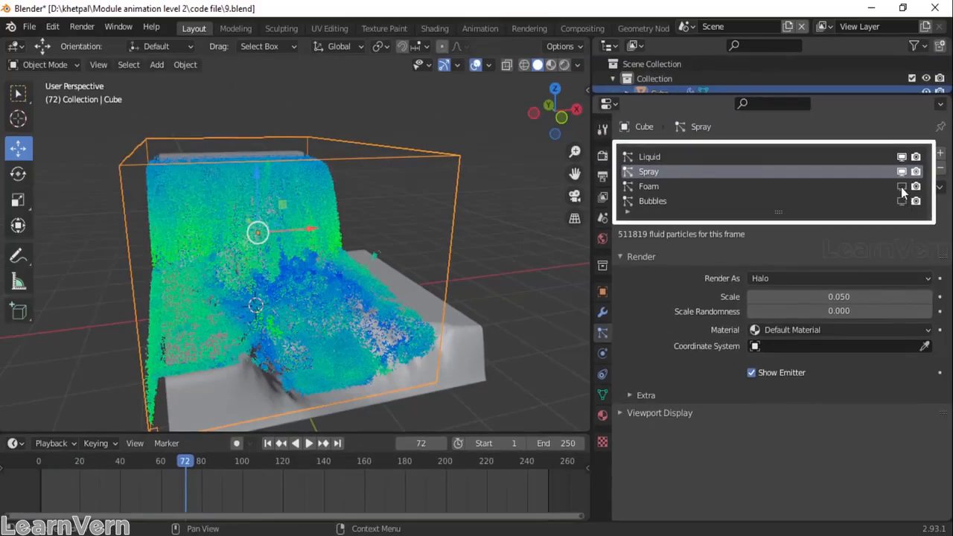
# Step: Add the Foam particles to the displayed Liquid and Spray, and inspect the flow around the terrain's base
pyautogui.click(901, 187)
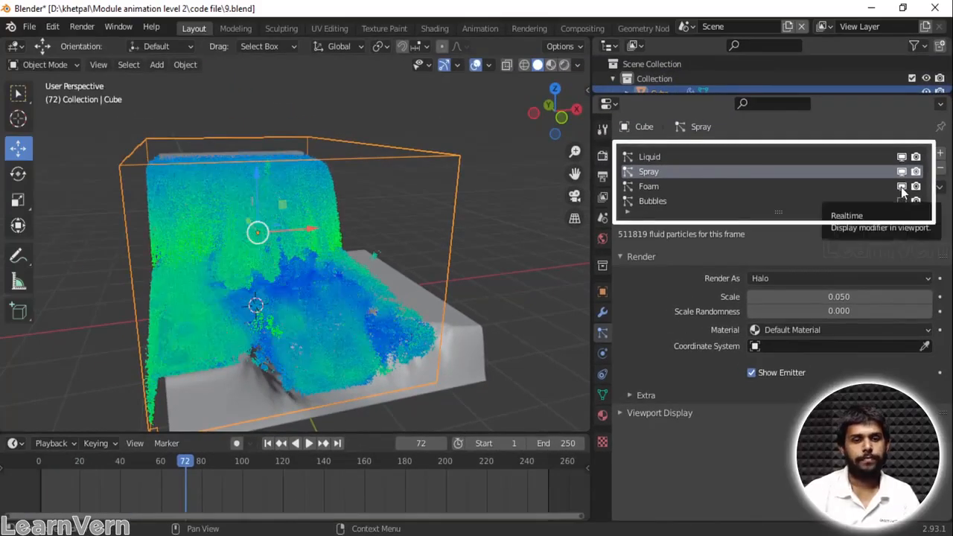
pyautogui.moveTo(283, 323); pyautogui.dragTo(327, 201, button='middle')
pyautogui.scroll(5, 313, 379)
pyautogui.scroll(-3, 336, 259)
pyautogui.moveTo(337, 258); pyautogui.dragTo(381, 318, button='middle')
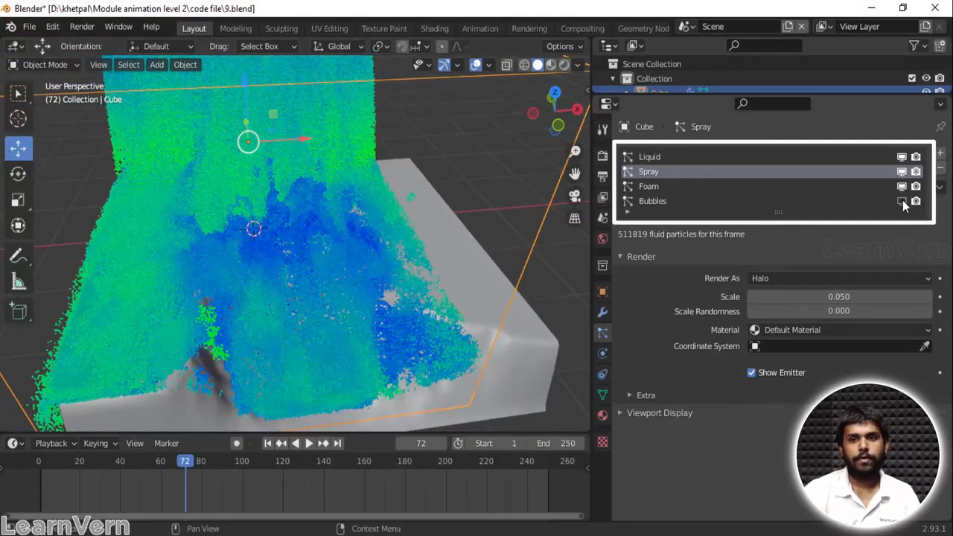
# Step: Display the Bubbles particles as well and inspect all four systems combined from the front and side of the slope
pyautogui.moveTo(352, 287); pyautogui.dragTo(482, 409, button='middle')
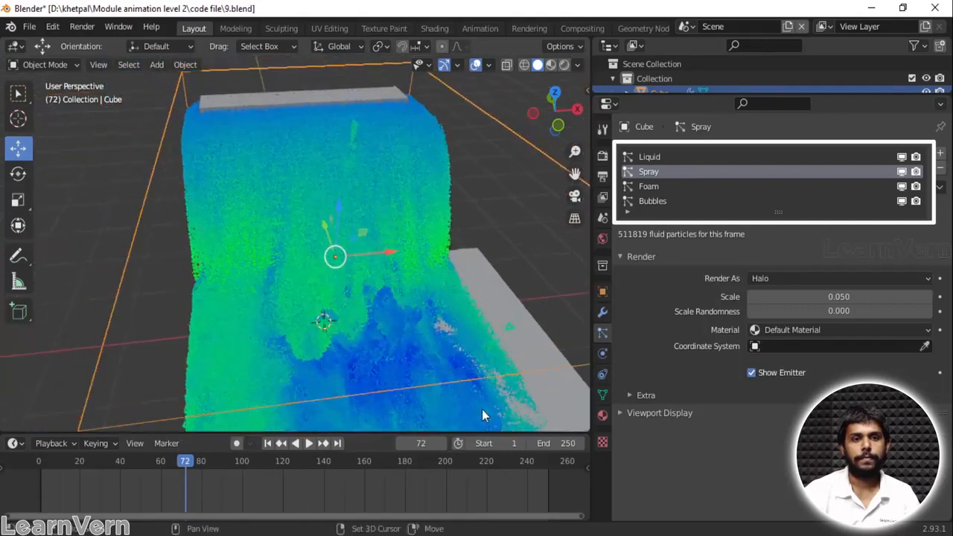
pyautogui.moveTo(433, 348); pyautogui.dragTo(308, 257, button='middle')
pyautogui.moveTo(383, 212); pyautogui.dragTo(347, 281, button='middle')
pyautogui.scroll(5, 356, 287)
pyautogui.moveTo(274, 279); pyautogui.dragTo(41, 271, button='middle')
pyautogui.moveTo(236, 301)
pyautogui.mouseDown(button='middle')
pyautogui.moveTo(249, 298)
pyautogui.moveTo(217, 281)
pyautogui.moveTo(237, 283)
pyautogui.mouseUp(button='middle')
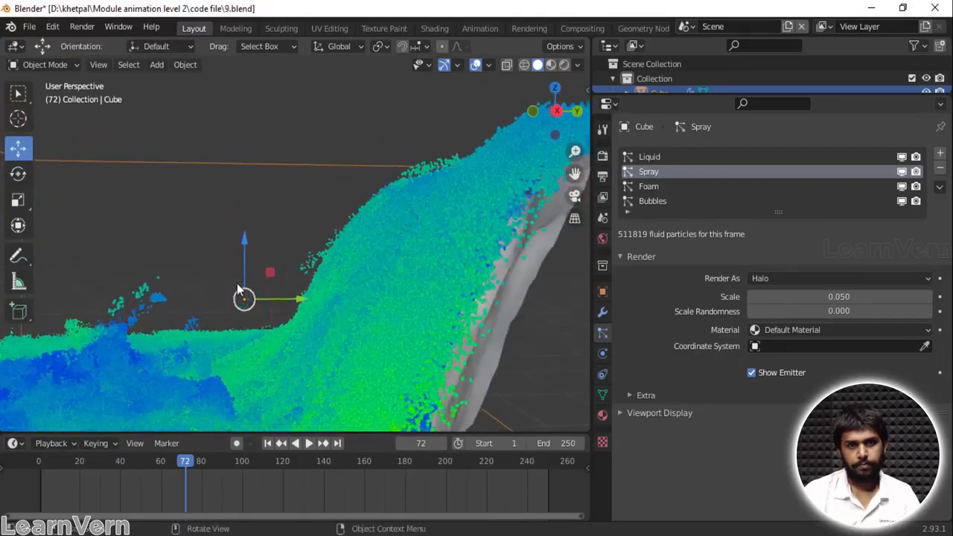
pyautogui.scroll(-2, 237, 283)
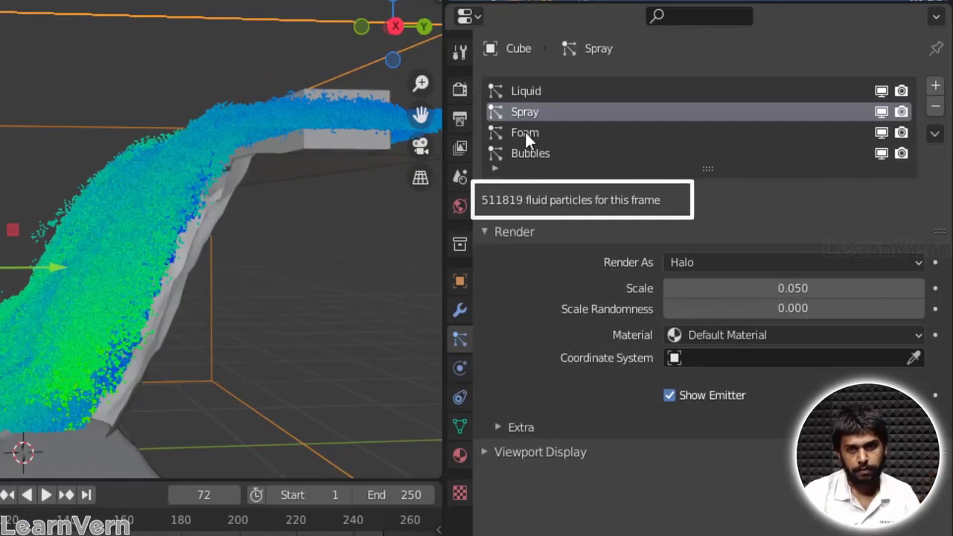
# Step: Compare the frame 72 particle counts of the Bubbles, Foam, Spray and Liquid systems, ending with Liquid selected
pyautogui.click(533, 140)
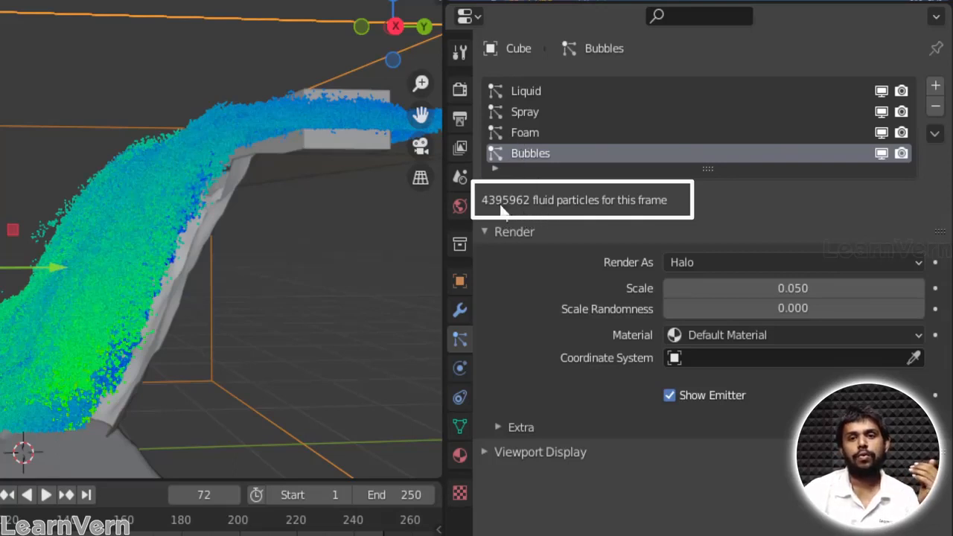
pyautogui.click(525, 134)
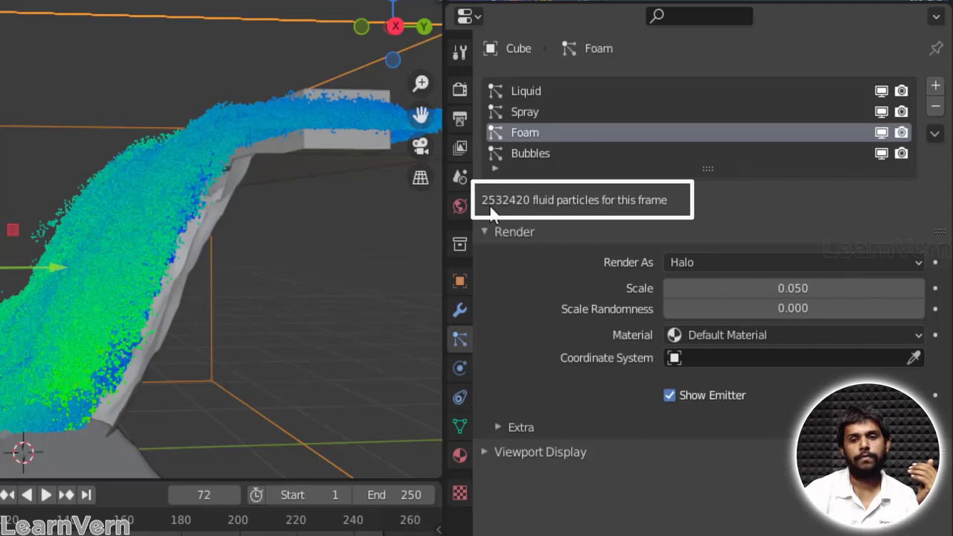
pyautogui.click(535, 111)
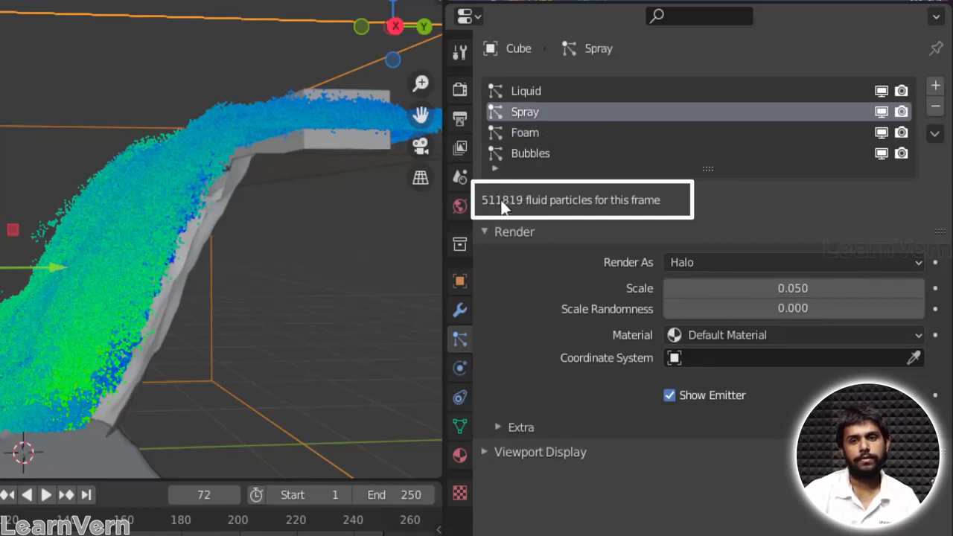
pyautogui.click(526, 91)
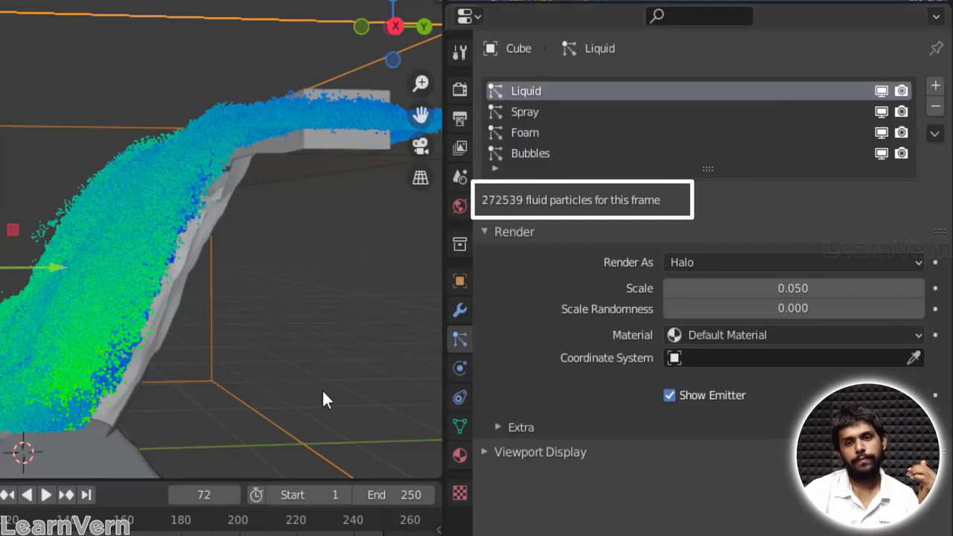
# Step: Inspect the complete particle flow over the terrain from several angles with the Liquid system selected
pyautogui.moveTo(98, 332); pyautogui.dragTo(243, 348, button='middle')
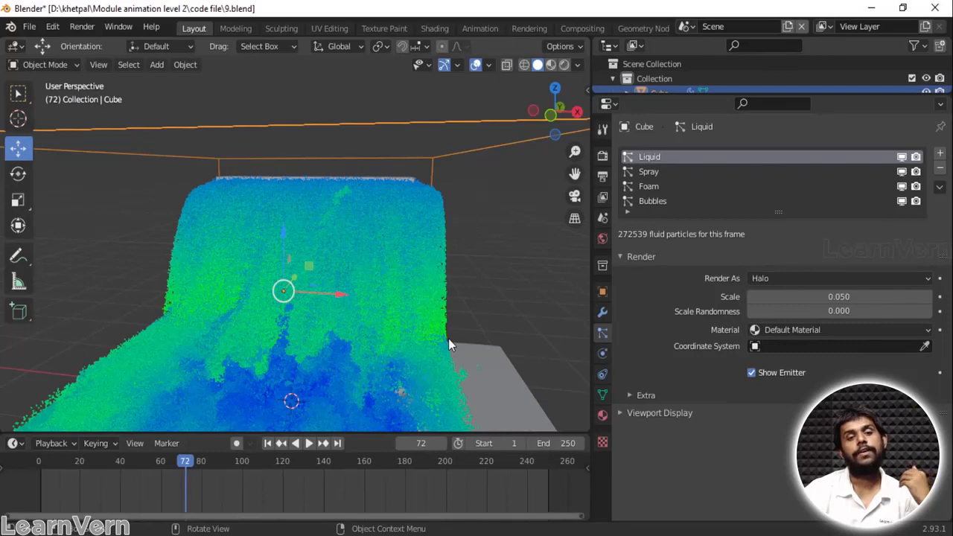
pyautogui.moveTo(251, 316); pyautogui.dragTo(324, 322, button='middle')
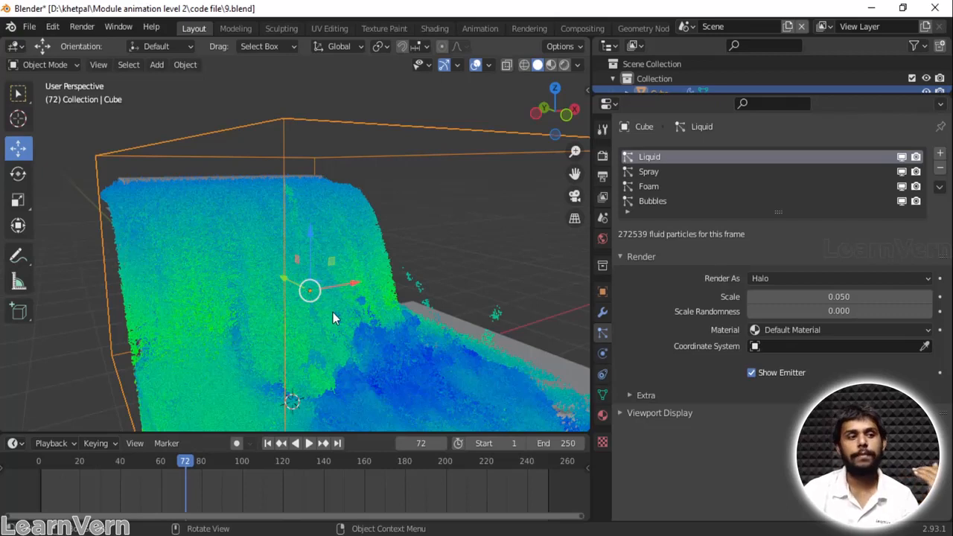
pyautogui.moveTo(380, 229); pyautogui.dragTo(578, 345, button='middle')
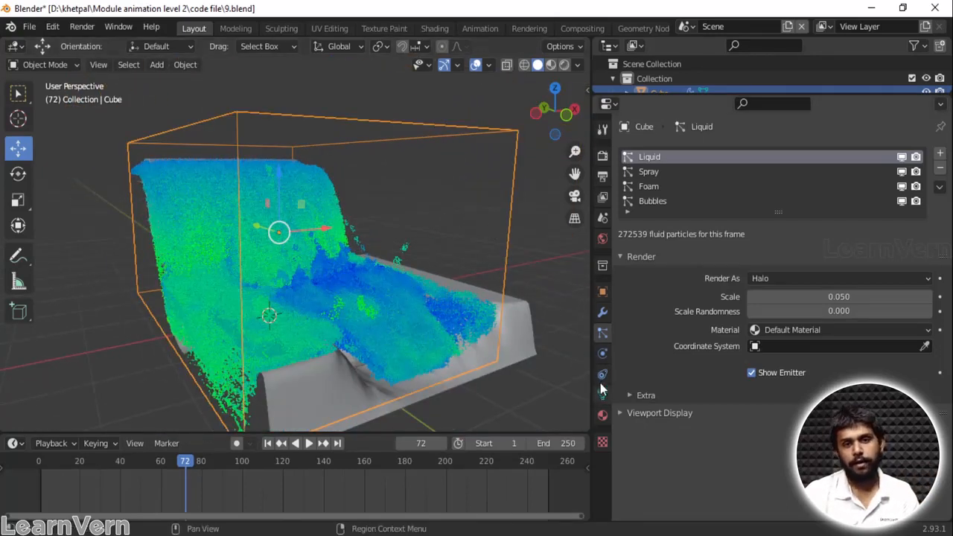
# Step: Free the baked particle data in the domain's fluid Particles settings
pyautogui.click(602, 354)
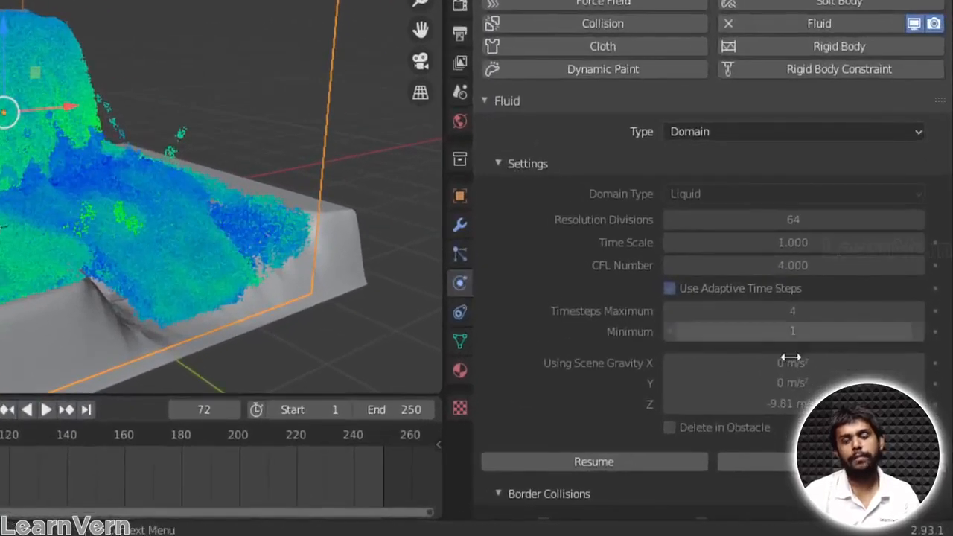
pyautogui.scroll(-5, 681, 409)
pyautogui.scroll(-15, 787, 340)
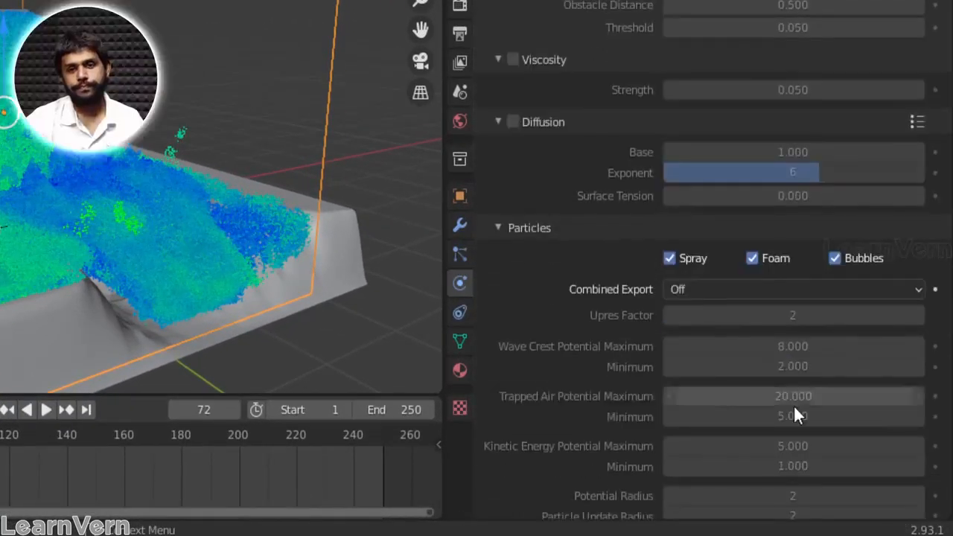
pyautogui.scroll(-4, 804, 436)
pyautogui.click(825, 359)
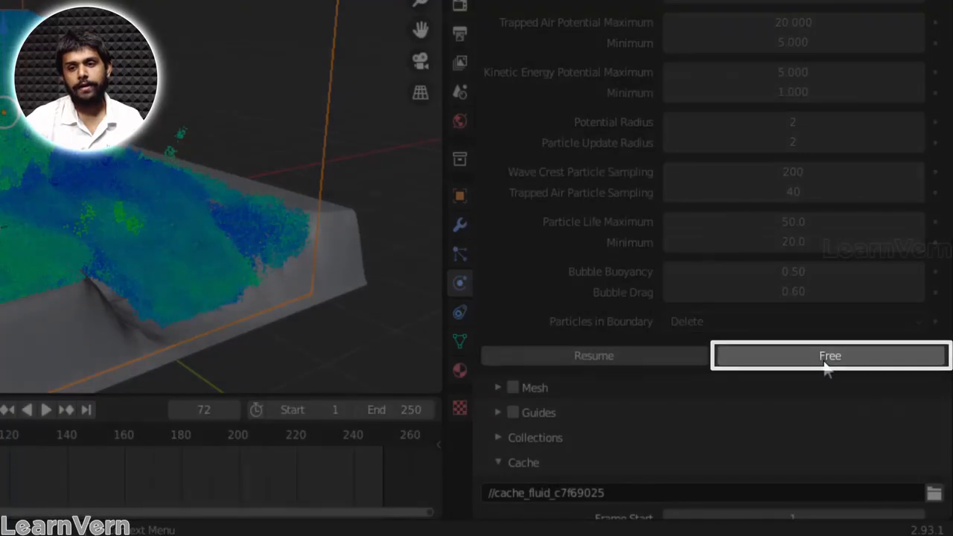
# Step: Set the particle life to a maximum of 10 and a minimum of 5, and bake the particles again
pyautogui.click(781, 222)
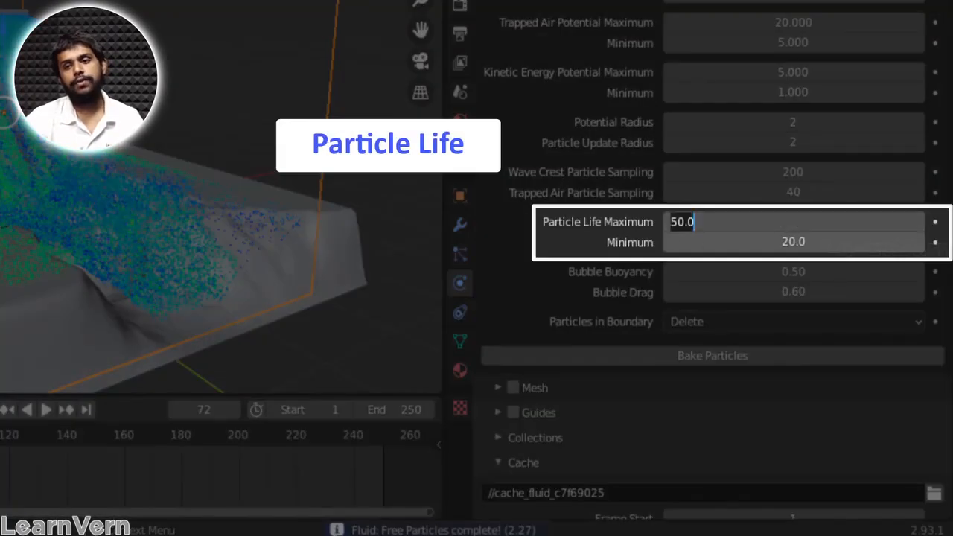
pyautogui.write('15')
pyautogui.press('BackSpace')
pyautogui.write('0')
pyautogui.press('Return')
pyautogui.doubleClick(806, 243)
pyautogui.write('5')
pyautogui.press('Return')
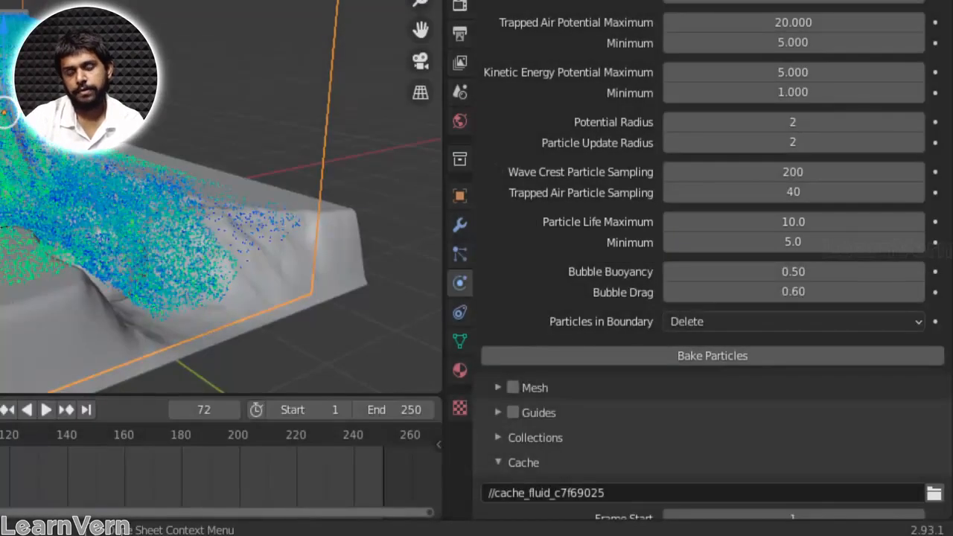
pyautogui.click(695, 357)
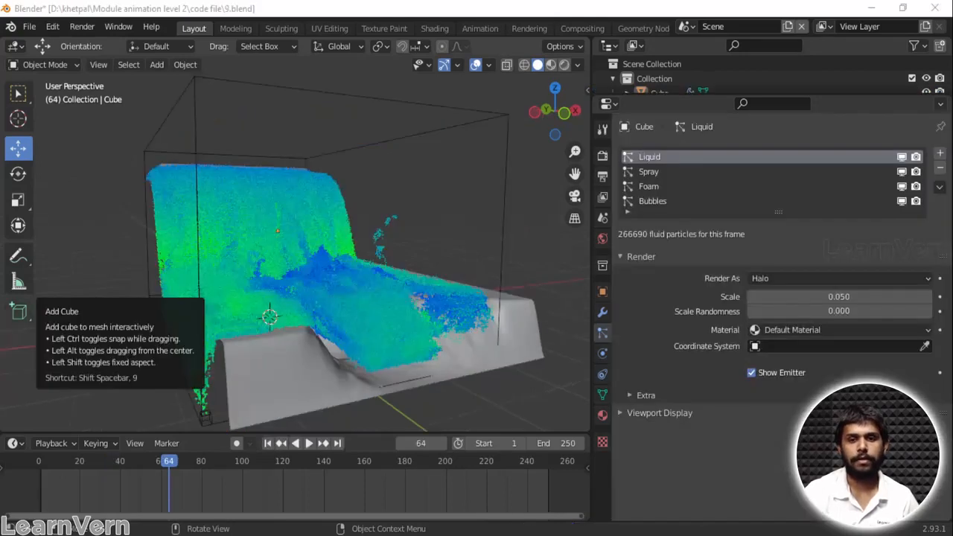
# Step: Compare the frame 64 particle counts of the Spray, Foam and Bubbles systems and inspect the combined flow
pyautogui.moveTo(273, 292); pyautogui.dragTo(579, 315, button='middle')
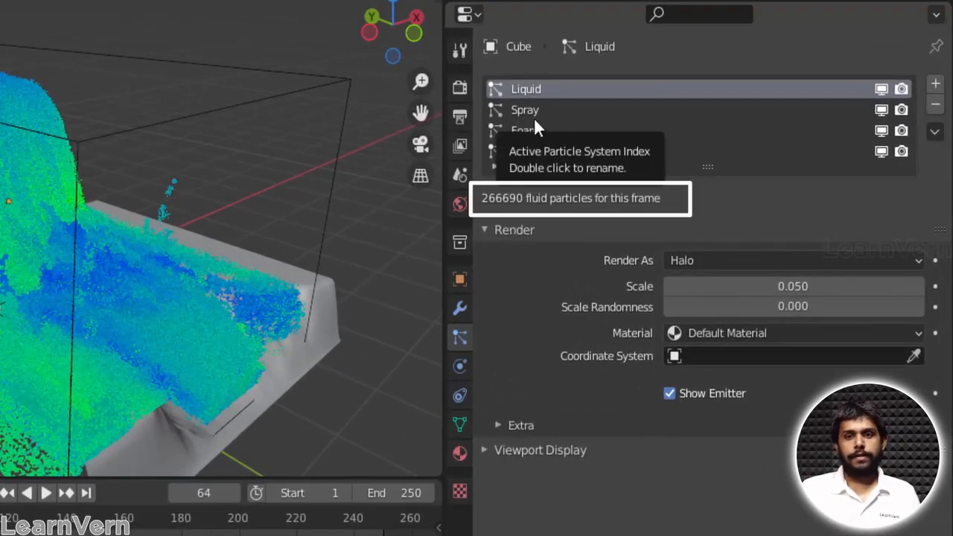
pyautogui.click(530, 114)
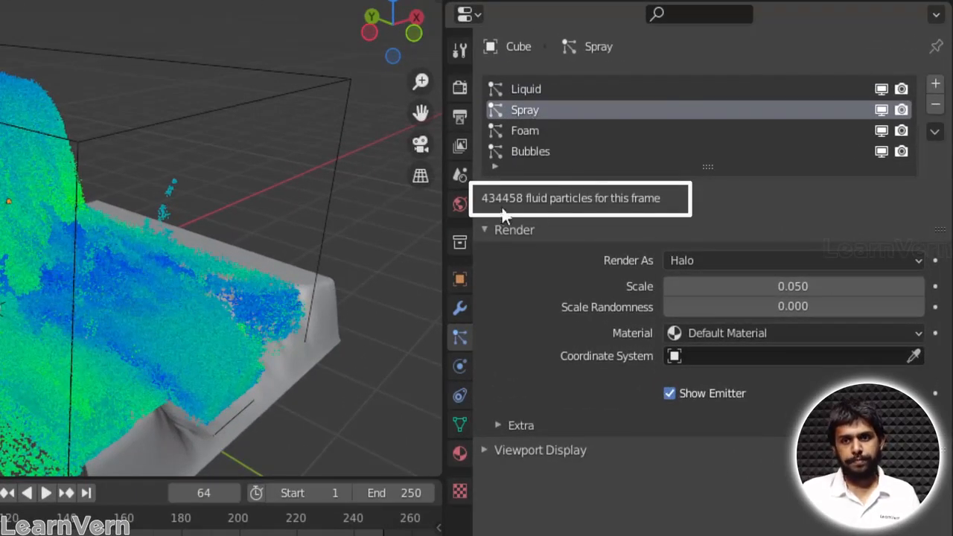
pyautogui.click(531, 130)
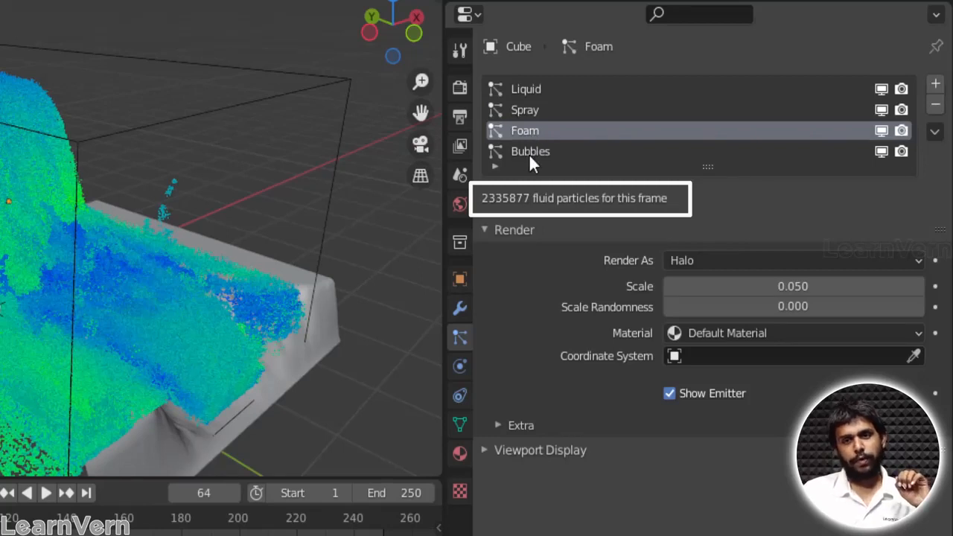
pyautogui.click(529, 153)
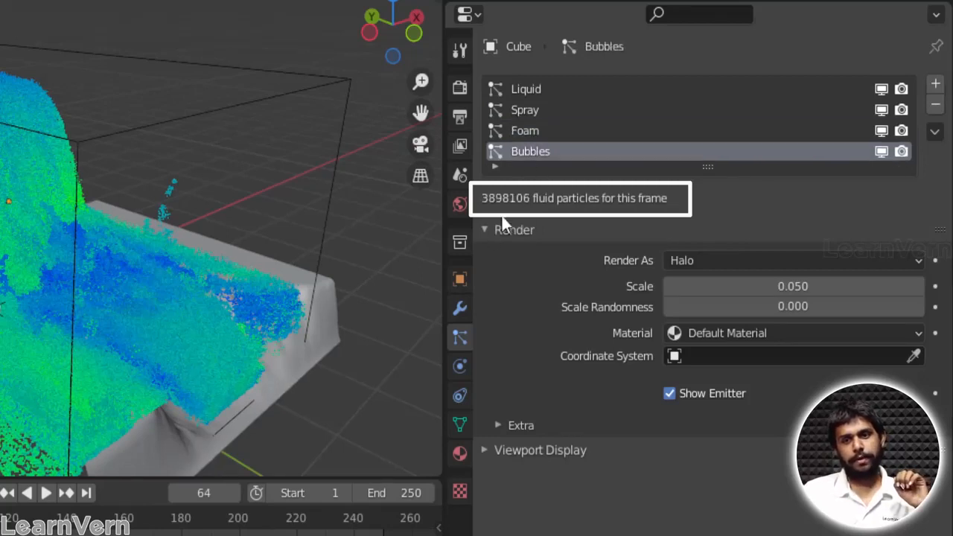
pyautogui.moveTo(349, 214); pyautogui.dragTo(149, 205, button='middle')
pyautogui.moveTo(185, 281); pyautogui.dragTo(302, 318, button='middle')
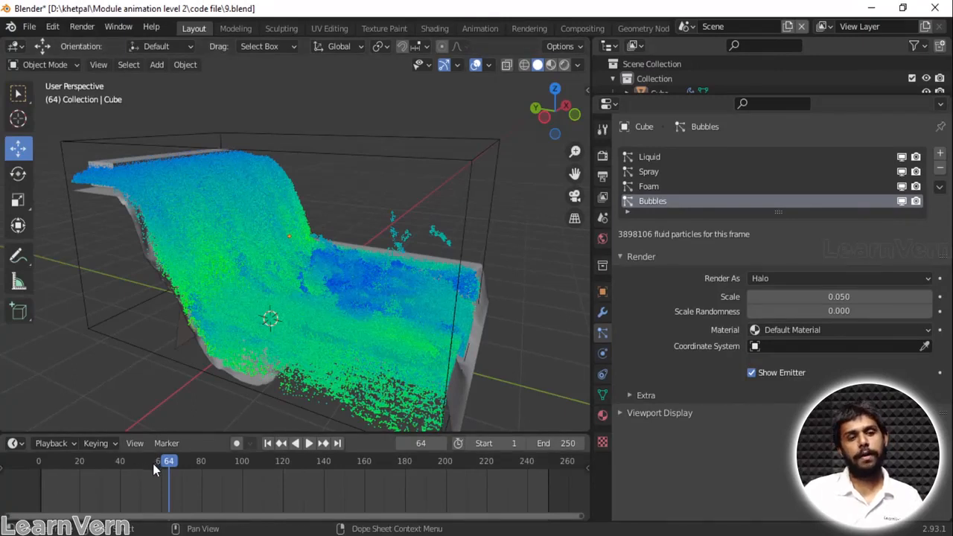
# Step: Go to frame 16 and hide the Liquid, Spray and Foam particles in the viewport, leaving only Bubbles displayed
pyautogui.click(73, 463)
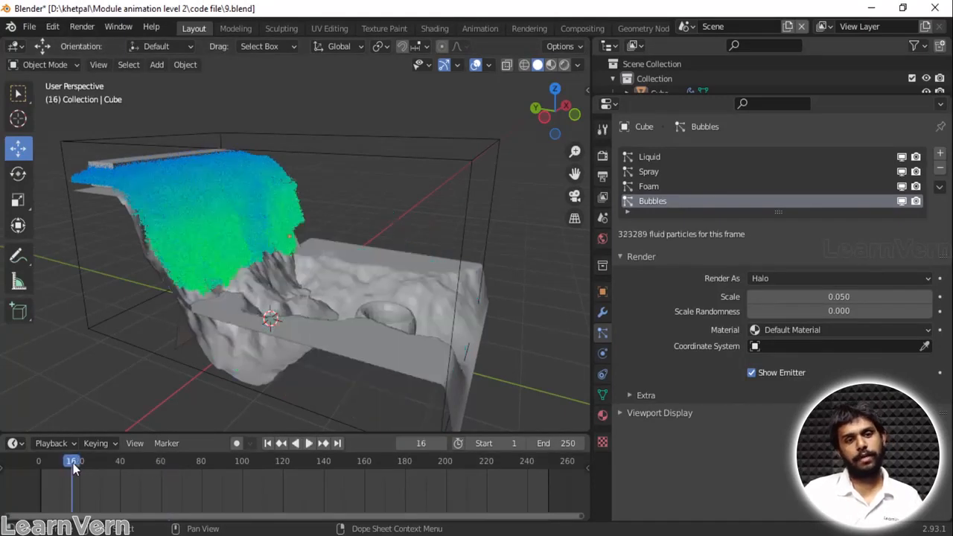
pyautogui.click(903, 158)
pyautogui.click(903, 172)
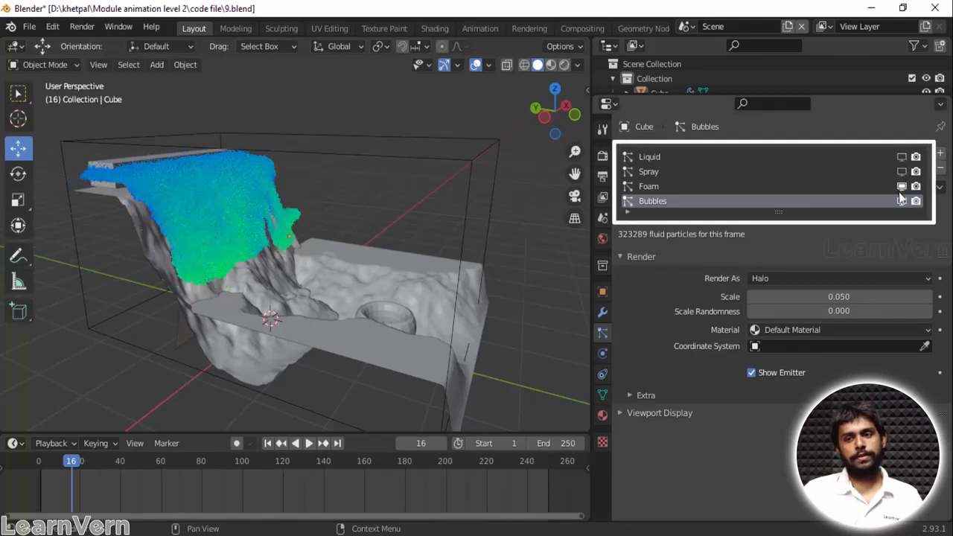
pyautogui.click(901, 187)
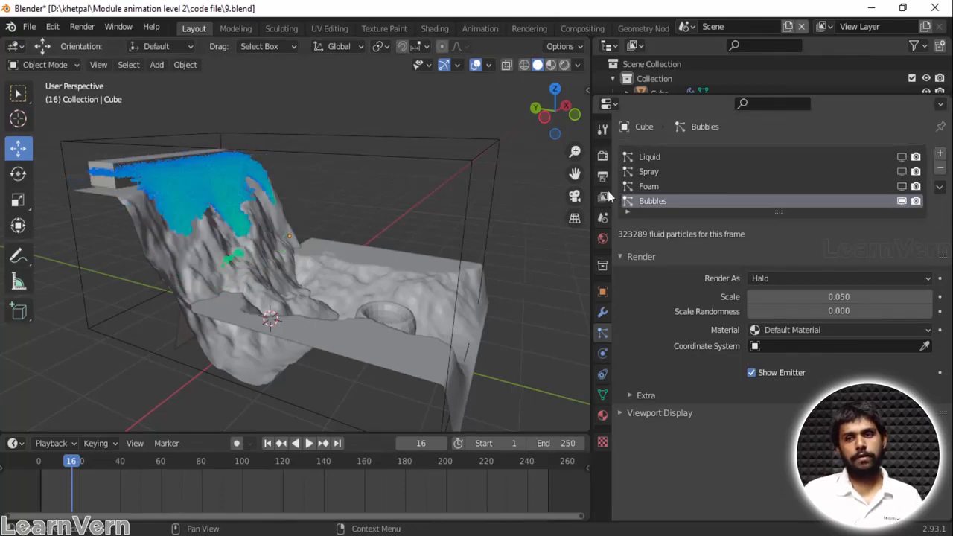
# Step: Examine the Bubbles particles at frame 16 close up and from the front and side of the slope
pyautogui.moveTo(249, 191); pyautogui.dragTo(285, 291, button='middle')
pyautogui.scroll(3, 216, 185)
pyautogui.scroll(8, 286, 297)
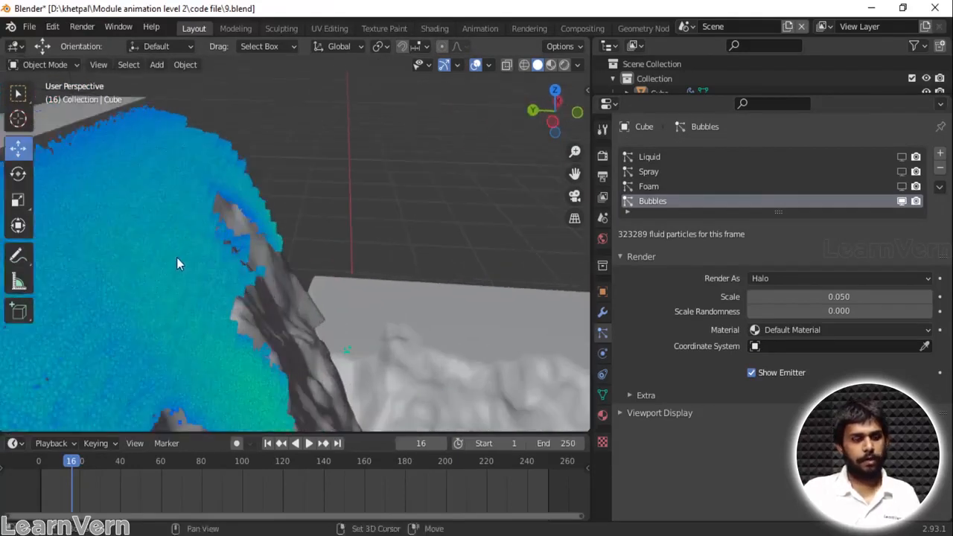
pyautogui.moveTo(338, 265); pyautogui.dragTo(241, 204, button='middle')
pyautogui.scroll(-6, 246, 259)
pyautogui.scroll(5, 393, 261)
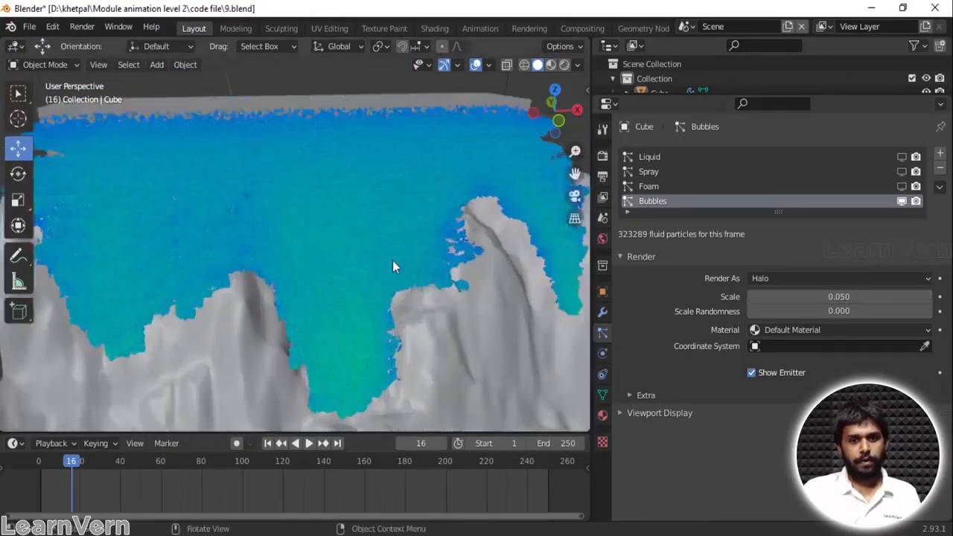
pyautogui.scroll(-1, 346, 253)
pyautogui.moveTo(344, 267); pyautogui.dragTo(347, 223, button='middle')
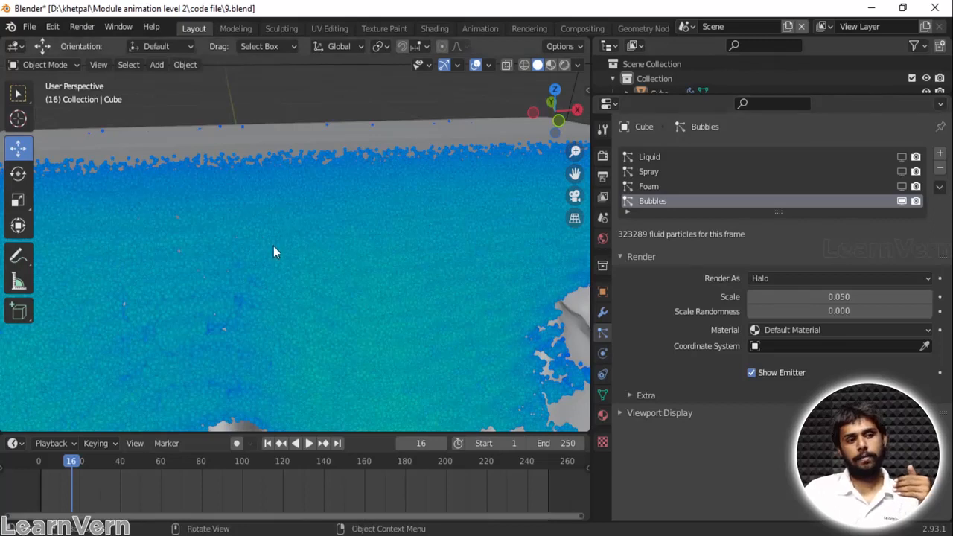
pyautogui.scroll(-8, 340, 229)
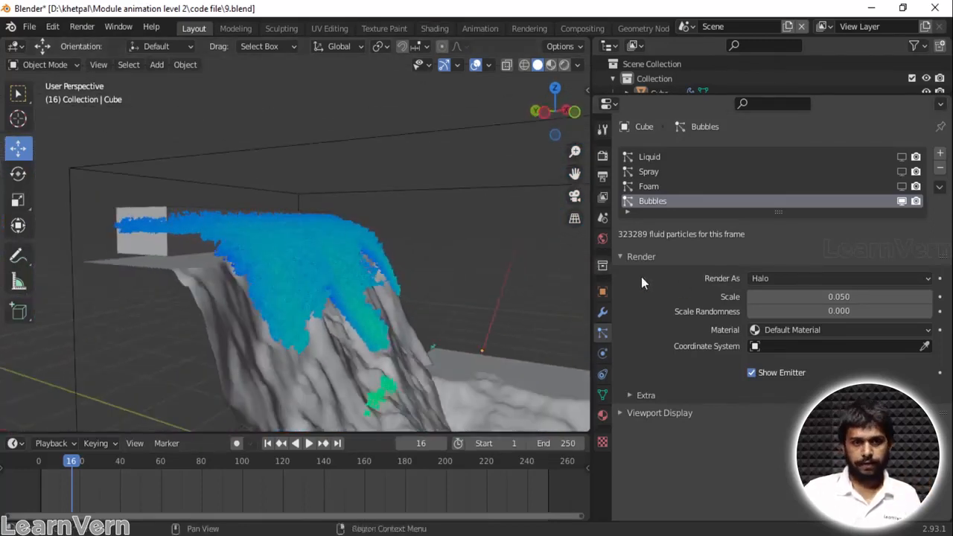
pyautogui.moveTo(287, 261); pyautogui.dragTo(467, 243, button='middle')
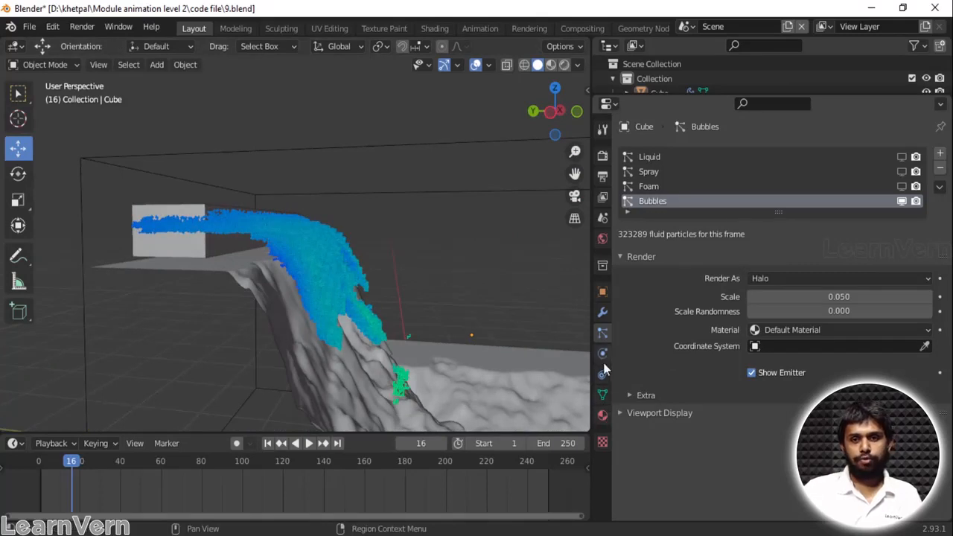
# Step: Display only the Foam particles, select the Foam system and inspect its flow from several angles
pyautogui.click(904, 201)
pyautogui.click(900, 186)
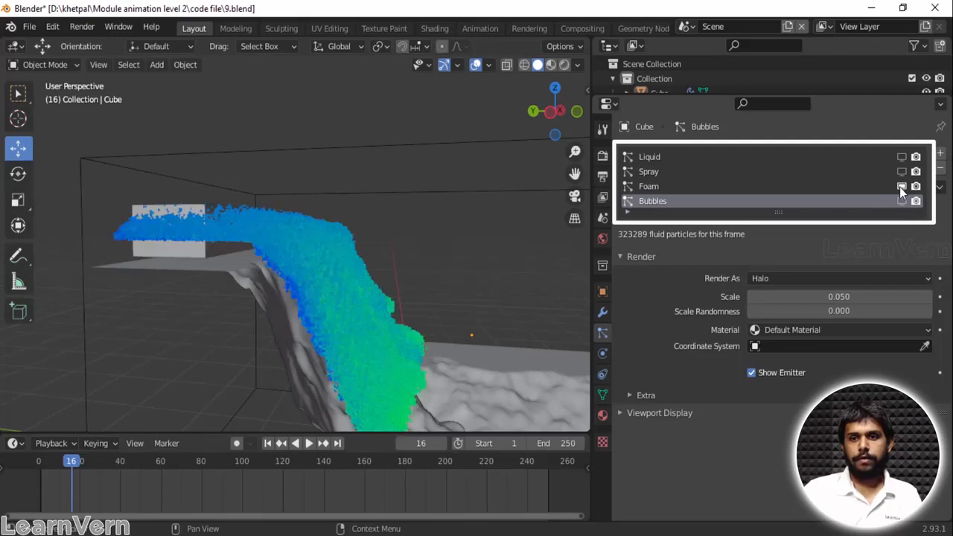
pyautogui.moveTo(448, 213); pyautogui.dragTo(416, 219, button='middle')
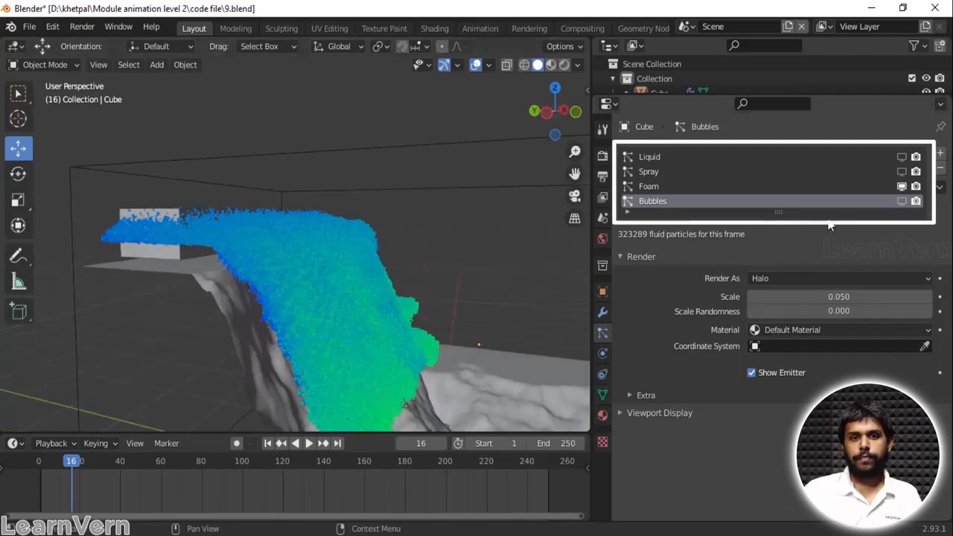
pyautogui.click(721, 188)
pyautogui.moveTo(330, 299); pyautogui.dragTo(152, 231, button='middle')
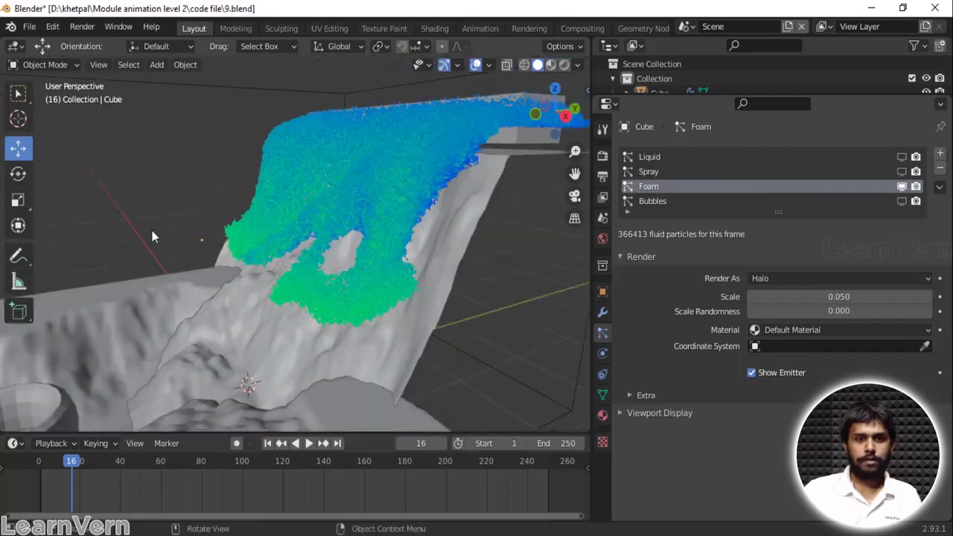
pyautogui.scroll(5, 308, 261)
pyautogui.moveTo(308, 262); pyautogui.dragTo(349, 272, button='middle')
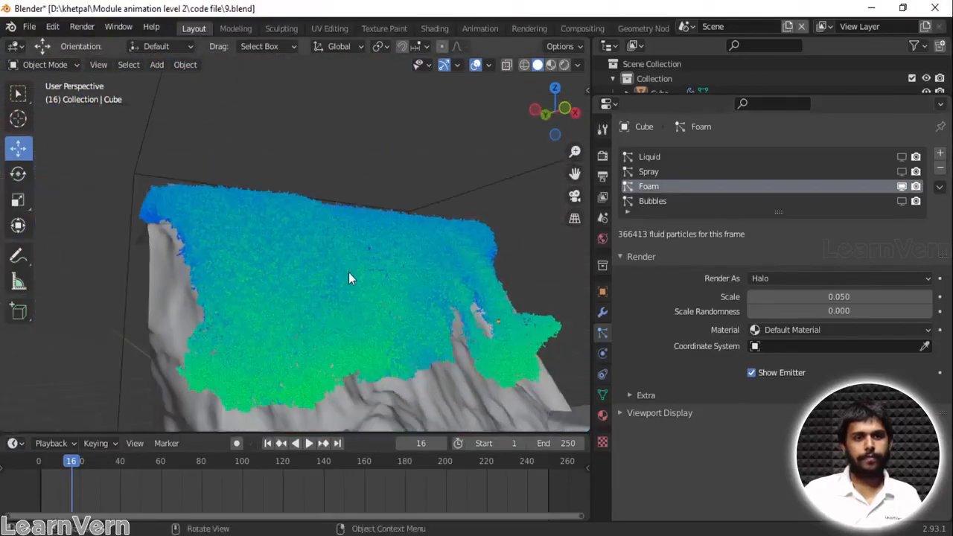
# Step: Display the Spray particles alone, replace them with the Liquid particles alone, and inspect each over the slope
pyautogui.click(901, 186)
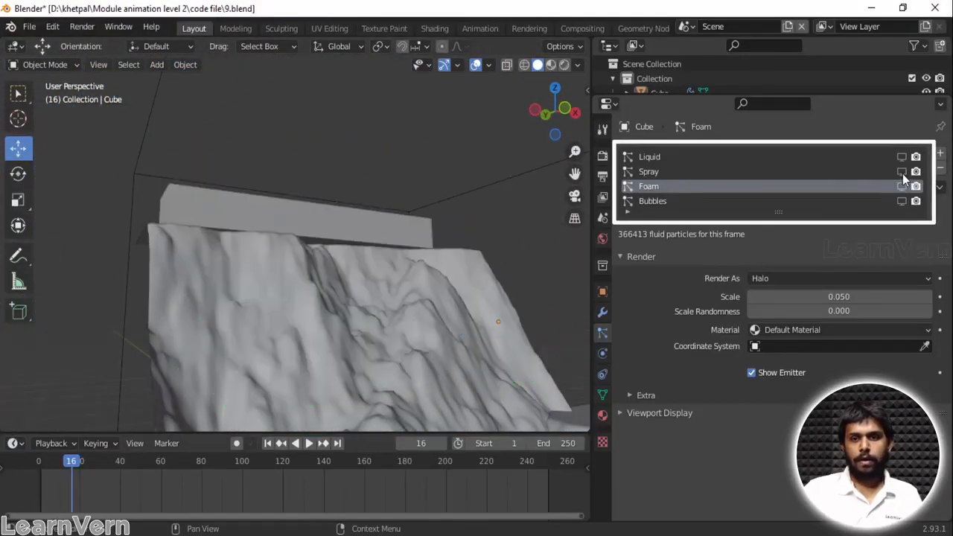
pyautogui.click(903, 172)
pyautogui.moveTo(400, 204); pyautogui.dragTo(447, 261, button='middle')
pyautogui.click(901, 171)
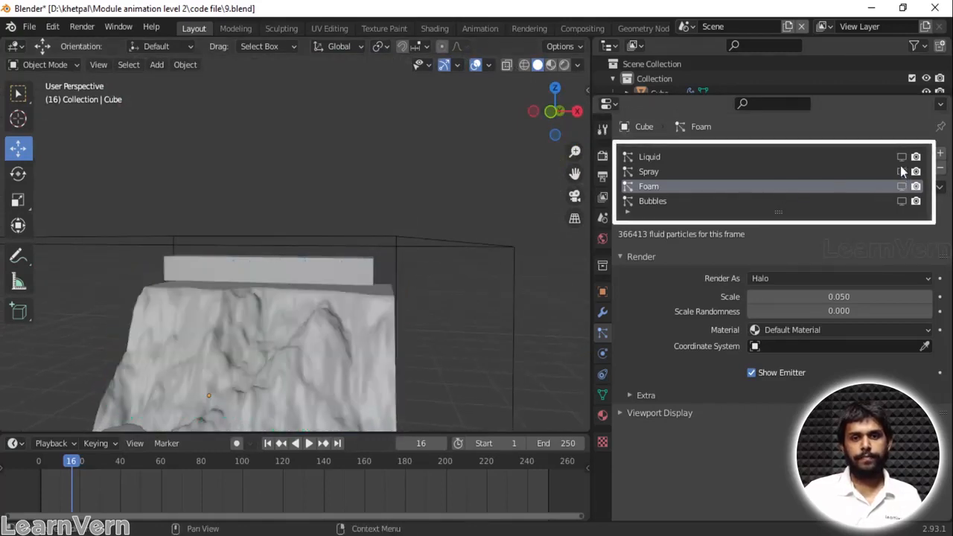
pyautogui.click(902, 157)
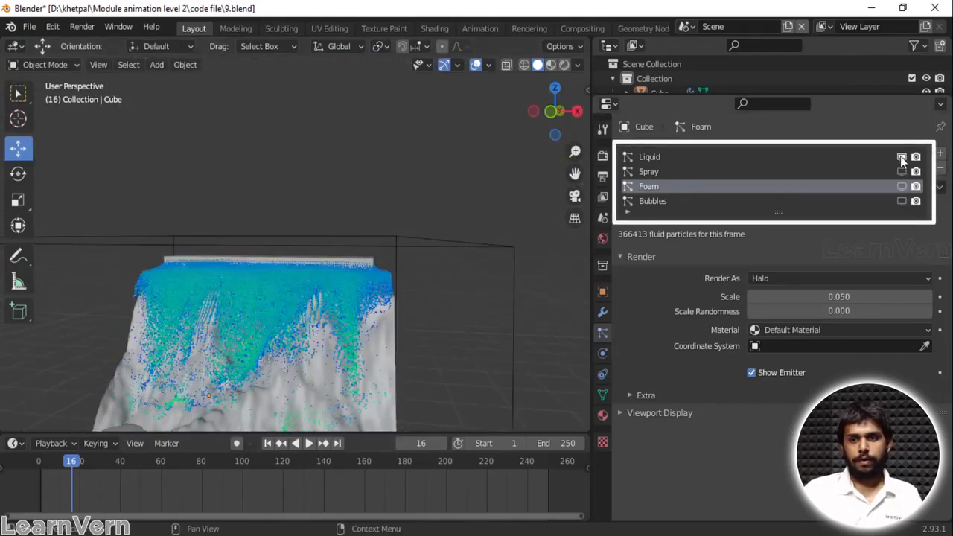
pyautogui.moveTo(348, 273)
pyautogui.mouseDown(button='middle')
pyautogui.moveTo(136, 213)
pyautogui.moveTo(274, 241)
pyautogui.moveTo(413, 195)
pyautogui.moveTo(364, 216)
pyautogui.mouseUp(button='middle')
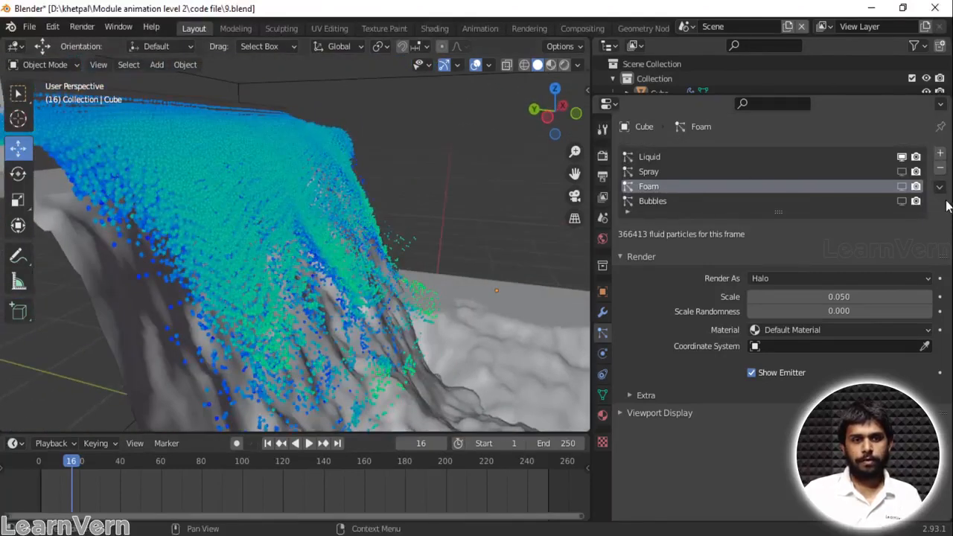
# Step: Display the Spray, Foam and Bubbles particles together with Liquid and view the combined flow over the terrain
pyautogui.click(902, 186)
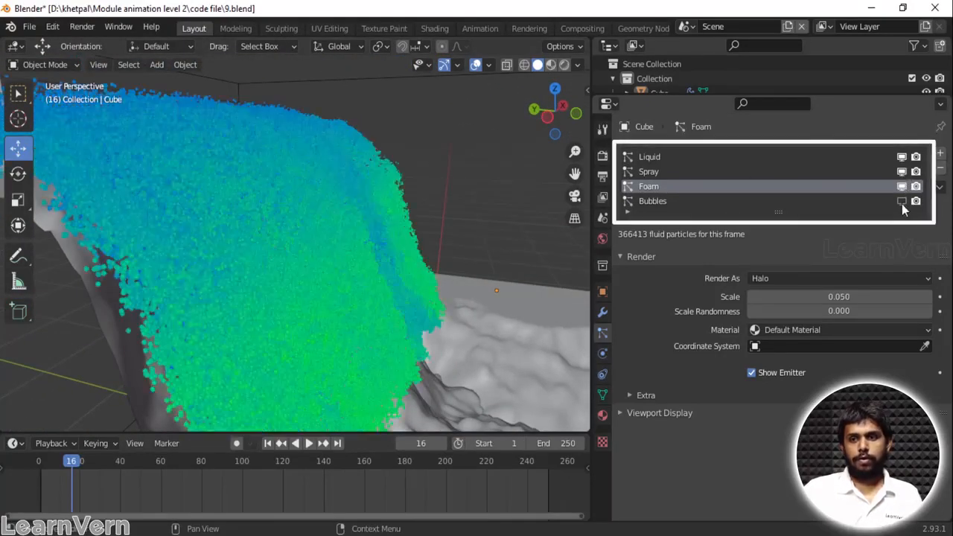
pyautogui.click(902, 202)
pyautogui.moveTo(473, 262); pyautogui.dragTo(292, 266, button='middle')
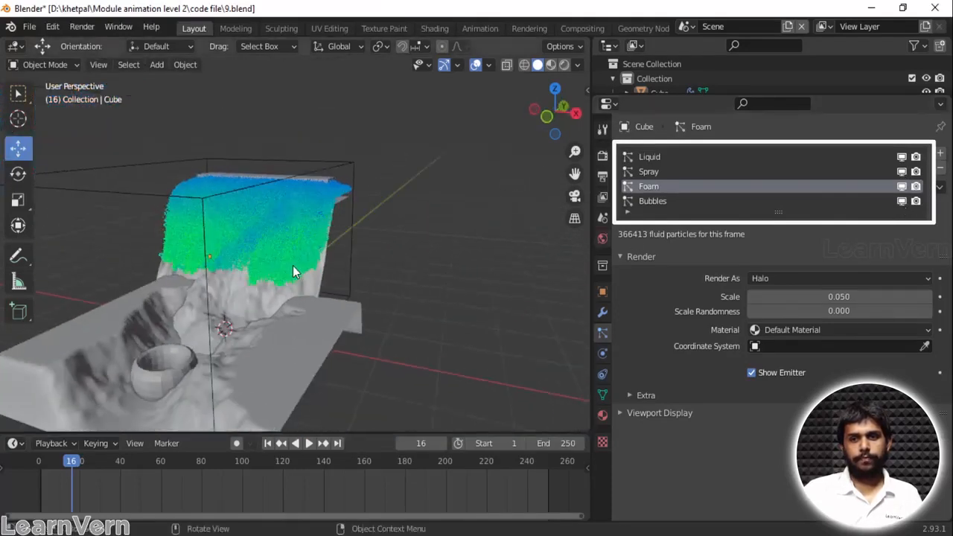
# Step: Enable Mesh in the domain's fluid settings and expand its options
pyautogui.click(603, 354)
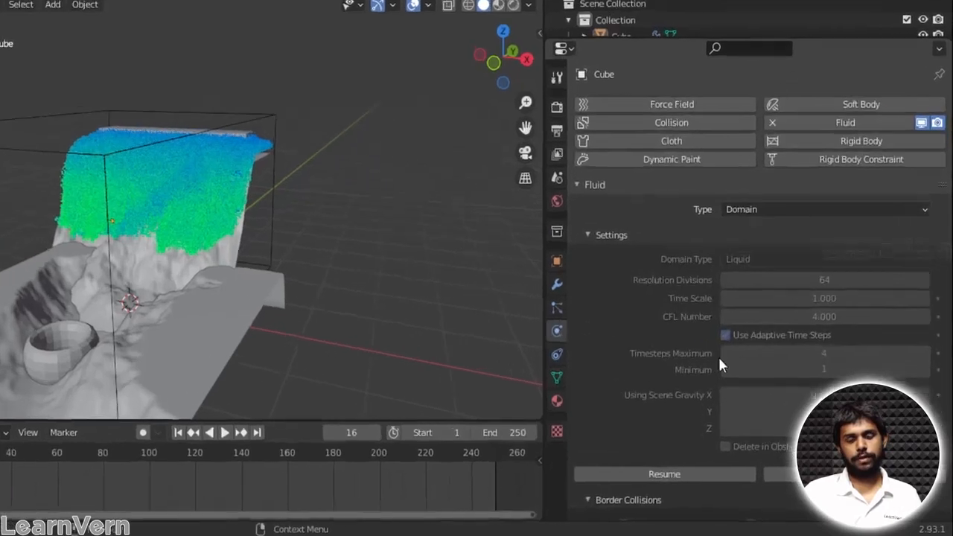
pyautogui.scroll(-10, 719, 365)
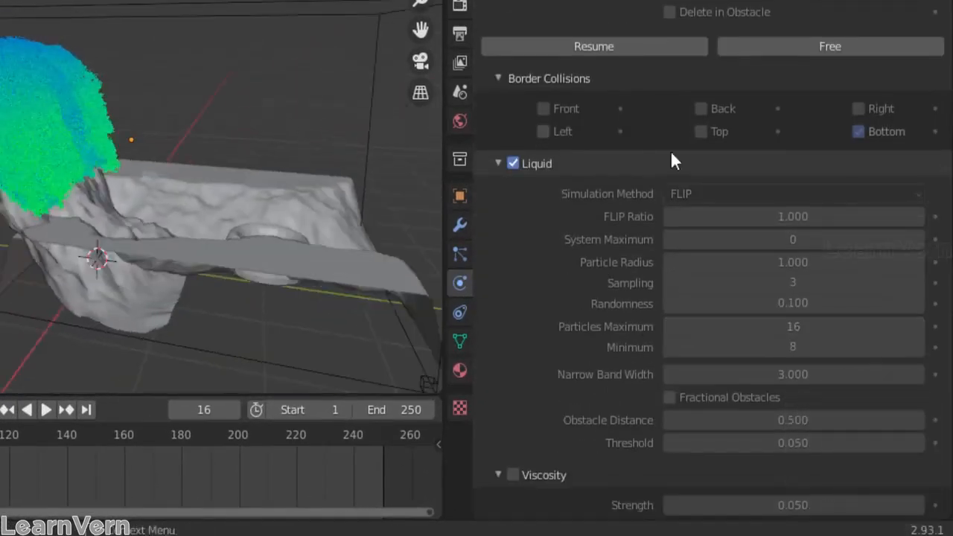
pyautogui.scroll(-12, 674, 160)
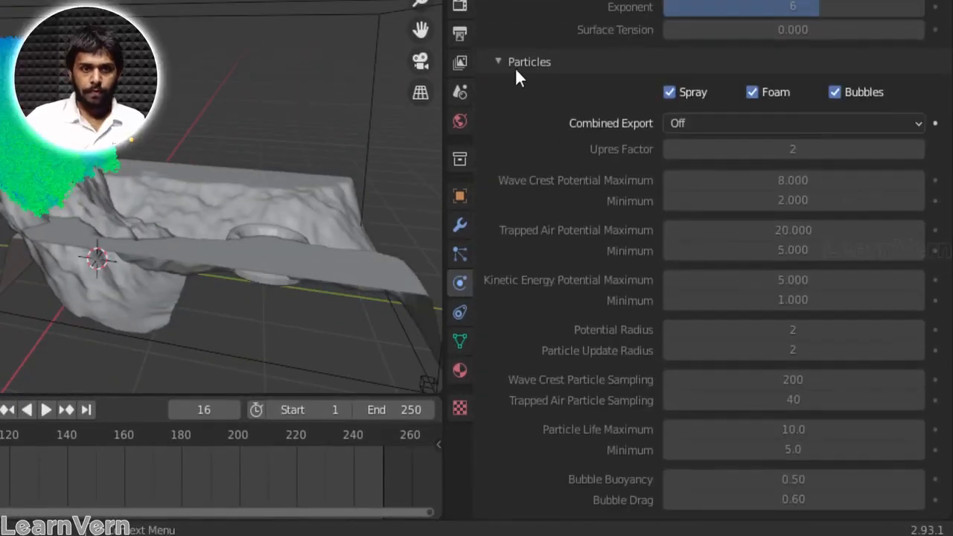
pyautogui.scroll(-12, 639, 159)
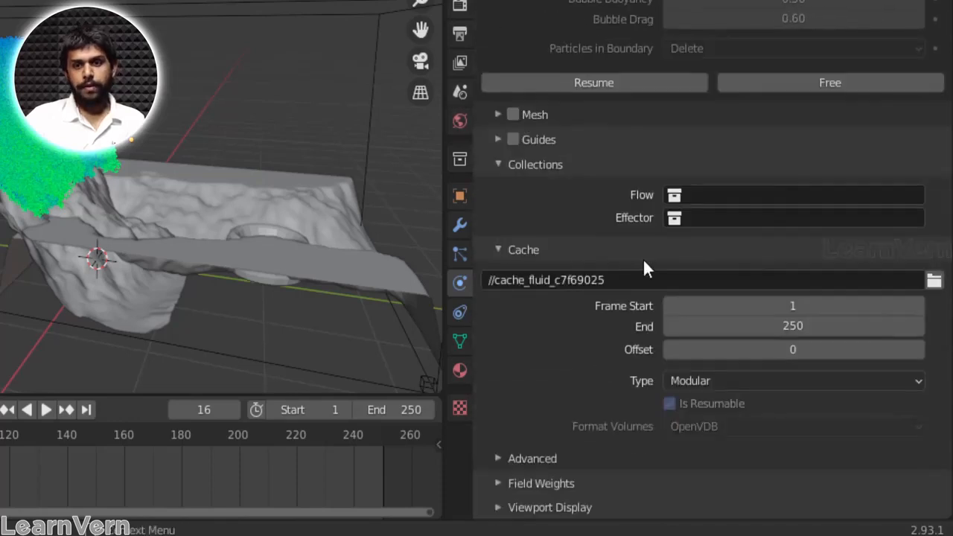
pyautogui.click(497, 116)
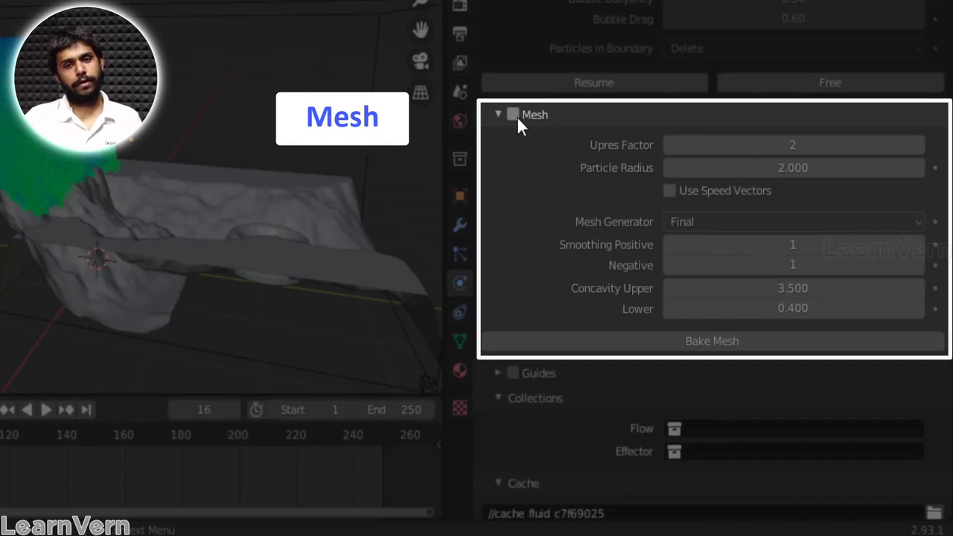
pyautogui.click(513, 115)
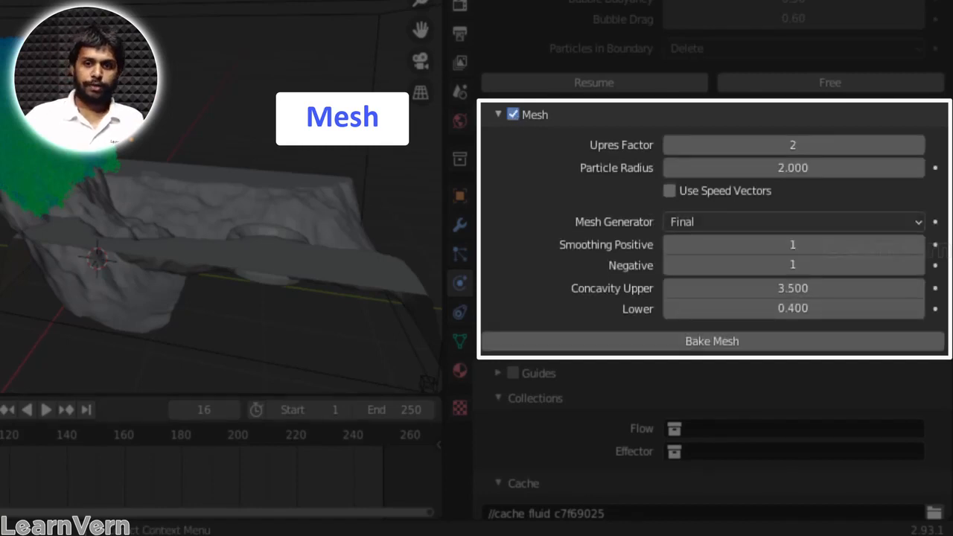
# Step: Hide the Bubbles, Foam and Spray particles in the viewport and select the Liquid particle system
pyautogui.scroll(15, 566, 102)
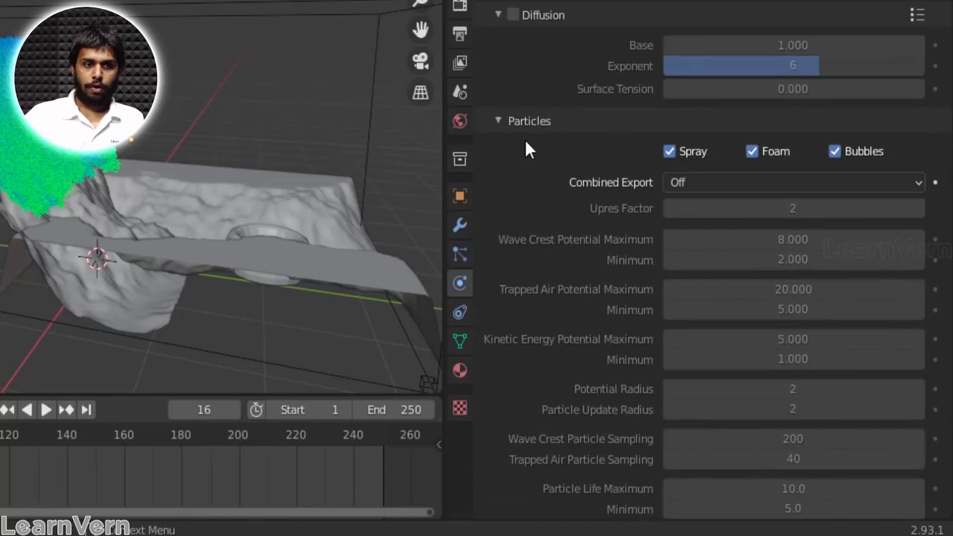
pyautogui.click(458, 257)
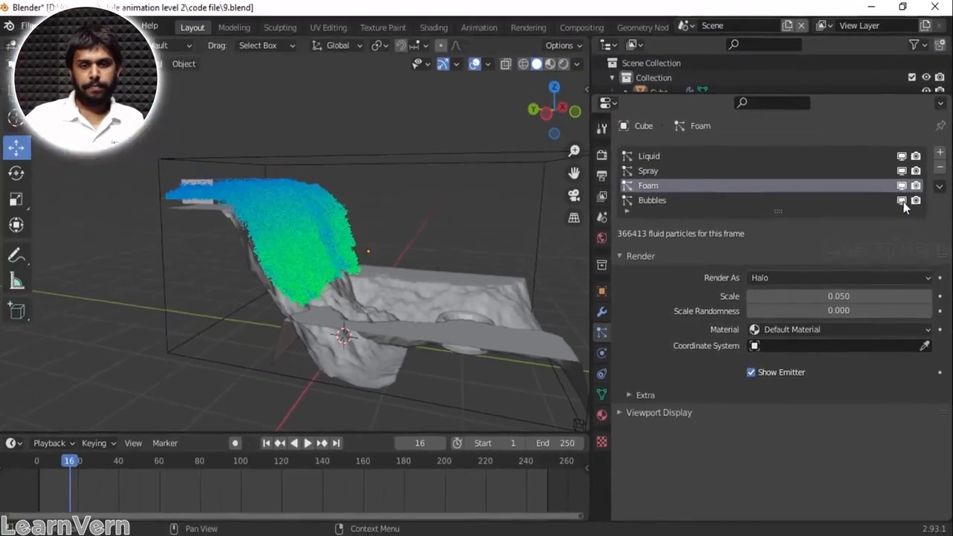
pyautogui.click(902, 200)
pyautogui.click(901, 186)
pyautogui.click(901, 172)
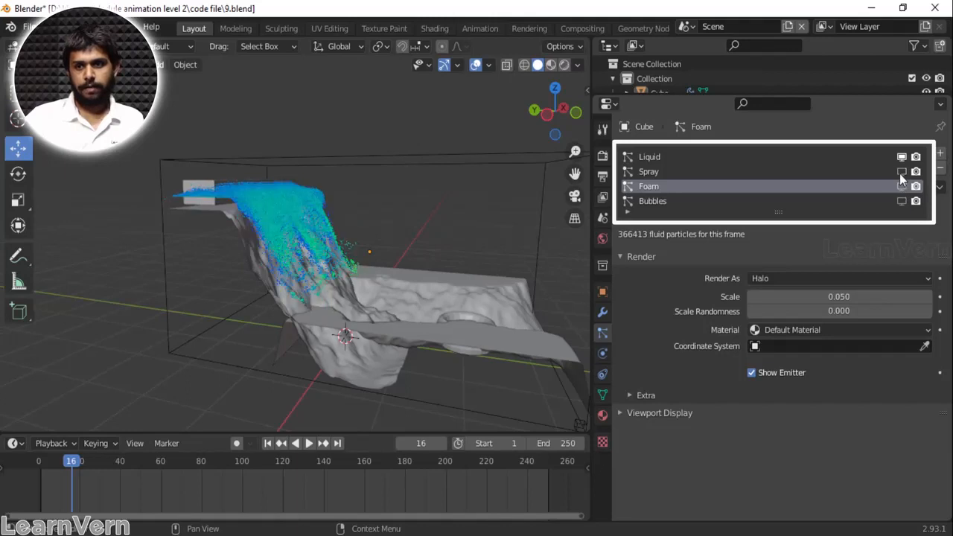
pyautogui.moveTo(418, 234)
pyautogui.mouseDown(button='middle')
pyautogui.moveTo(384, 241)
pyautogui.moveTo(447, 223)
pyautogui.mouseUp(button='middle')
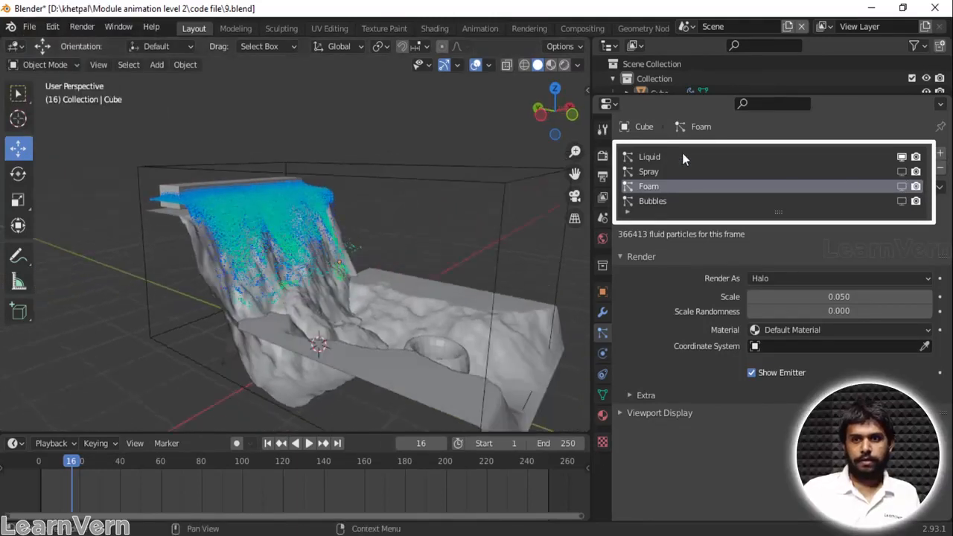
pyautogui.click(682, 156)
# Step: Play the Liquid particle flow over the terrain, jump between frames to compare it, and stop at frame 124
pyautogui.moveTo(282, 298); pyautogui.dragTo(268, 308, button='middle')
pyautogui.press('space')
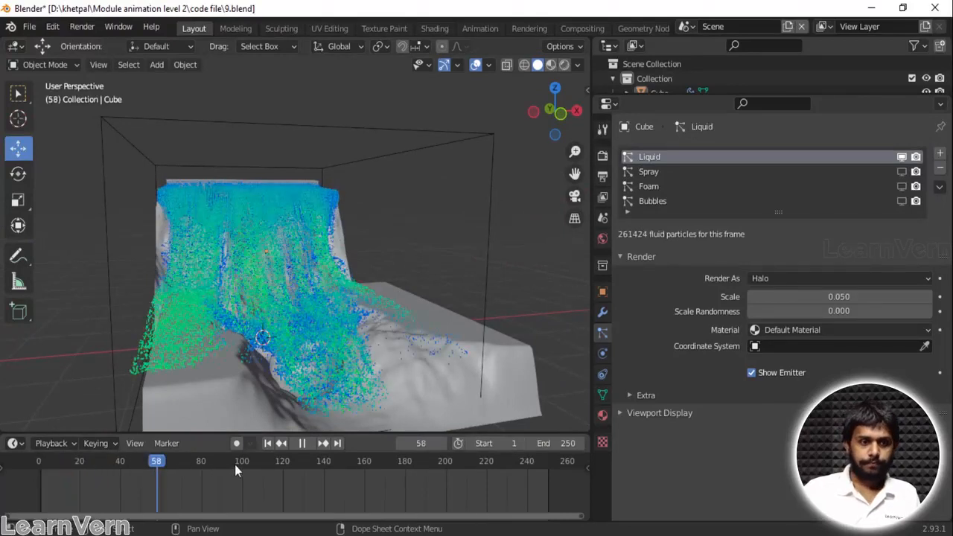
pyautogui.press('space')
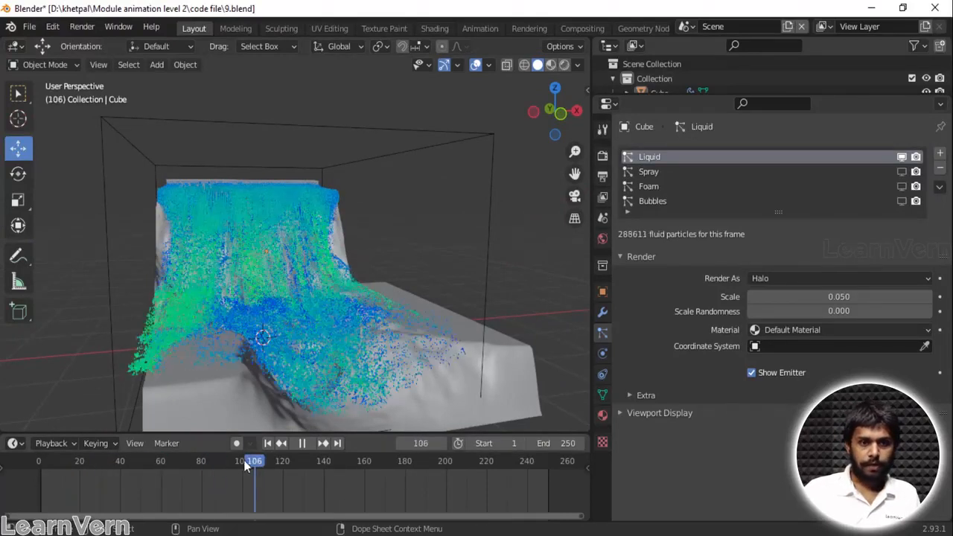
pyautogui.click(288, 461)
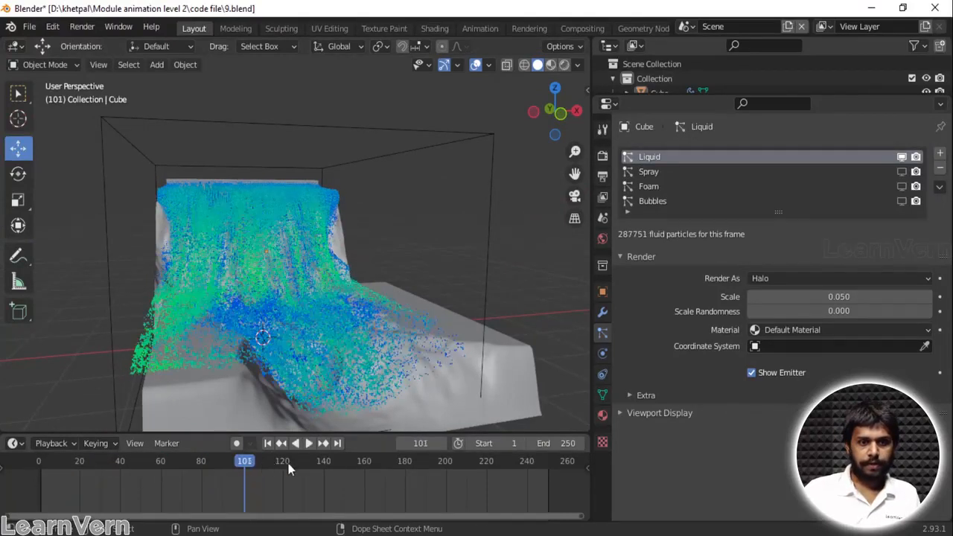
pyautogui.click(329, 466)
pyautogui.click(244, 464)
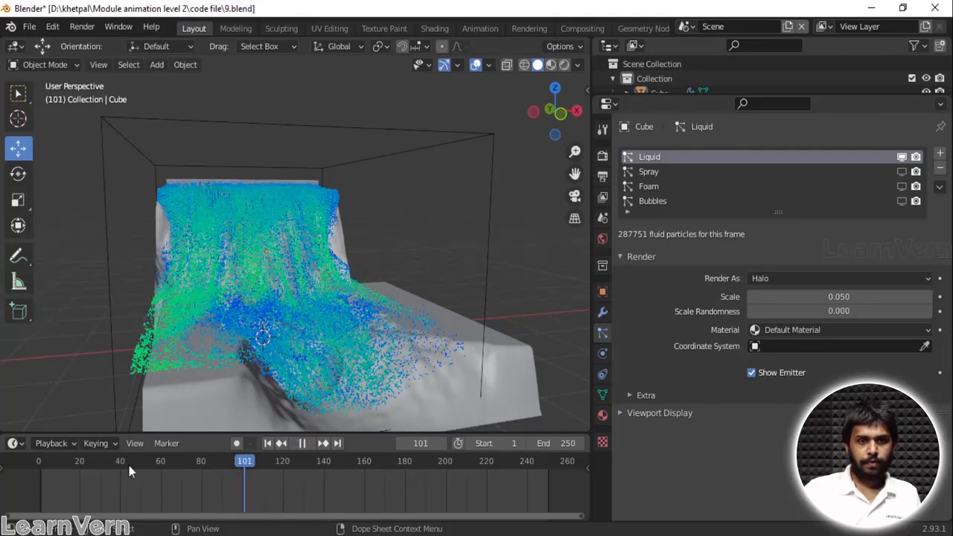
pyautogui.click(125, 465)
pyautogui.press('space')
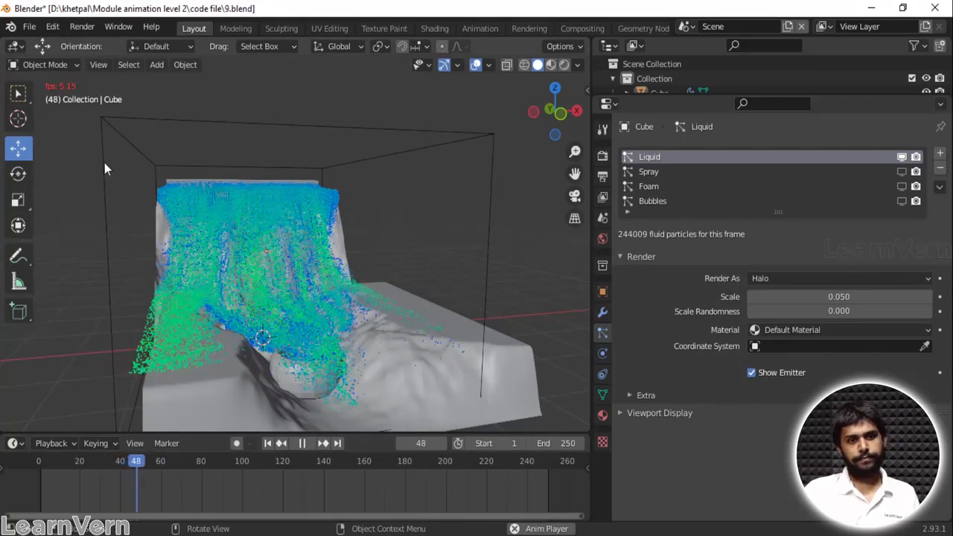
pyautogui.click(228, 463)
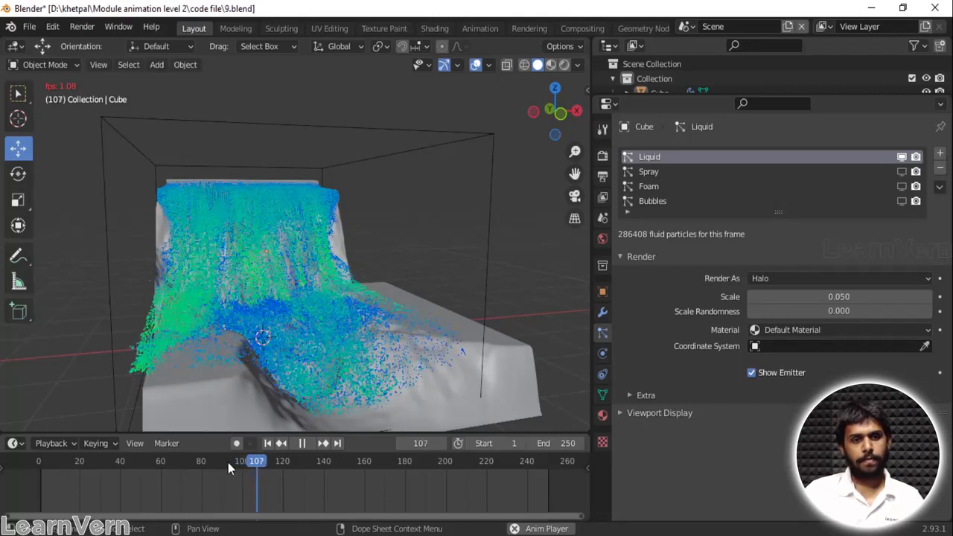
pyautogui.press('space')
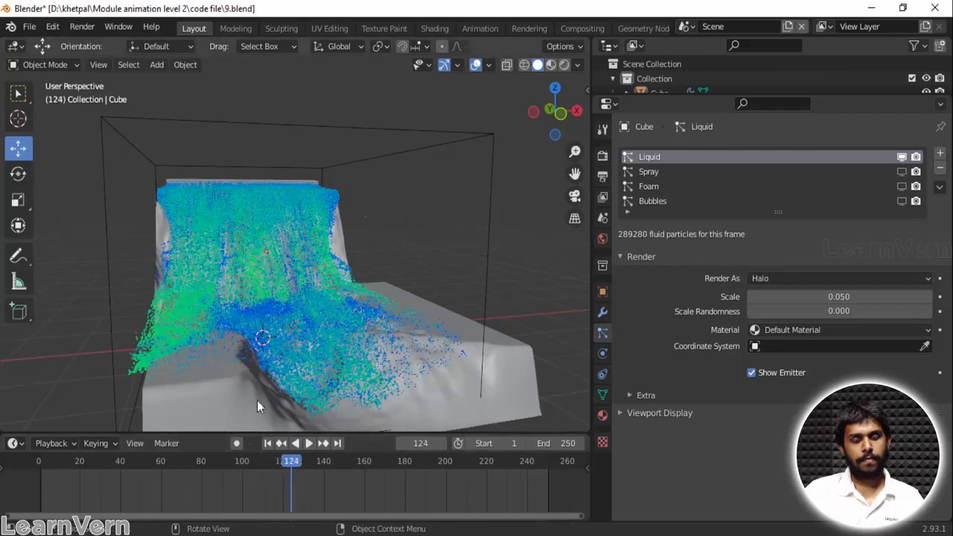
# Step: Inspect the Liquid particles on the slope and in the lower basin, both up close and from several angles
pyautogui.moveTo(224, 283); pyautogui.dragTo(308, 142, button='middle')
pyautogui.scroll(3, 280, 239)
pyautogui.moveTo(210, 175); pyautogui.dragTo(336, 308, button='middle')
pyautogui.moveTo(438, 350); pyautogui.dragTo(399, 310, button='middle')
pyautogui.scroll(1, 266, 255)
pyautogui.keyDown('shift'); pyautogui.moveTo(260, 256); pyautogui.dragTo(246, 197, button='middle'); pyautogui.keyUp('shift')
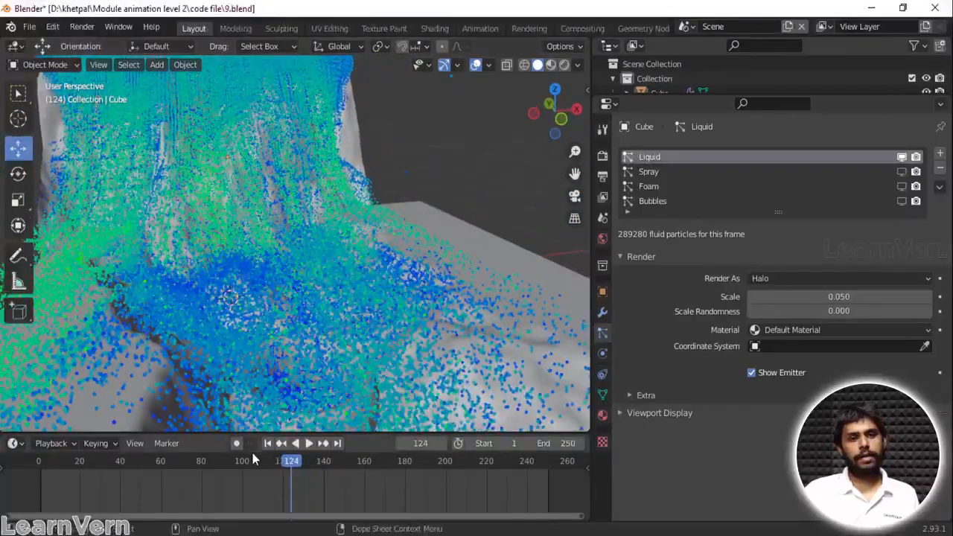
pyautogui.moveTo(251, 195); pyautogui.dragTo(307, 223, button='middle')
pyautogui.scroll(-3, 306, 224)
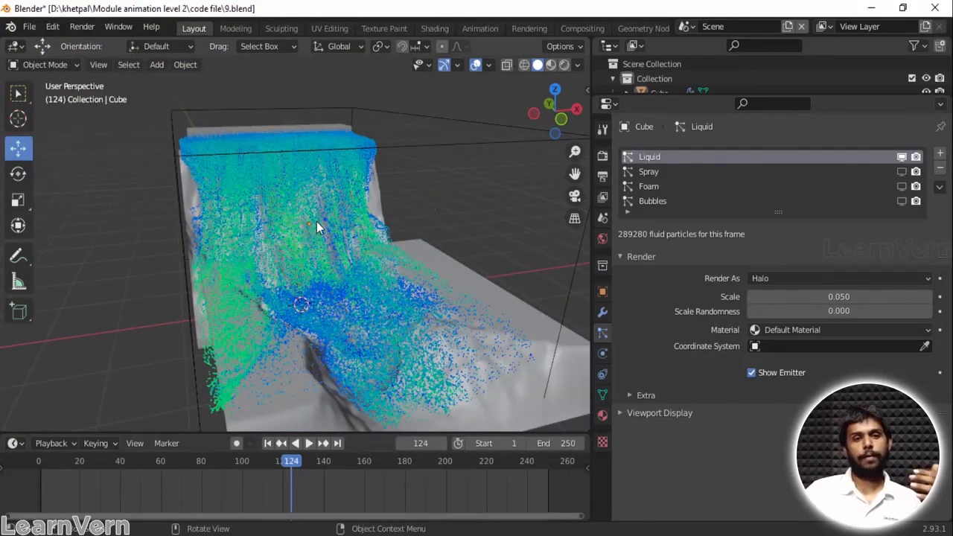
pyautogui.moveTo(347, 240); pyautogui.dragTo(238, 194, button='middle')
pyautogui.moveTo(280, 254); pyautogui.dragTo(300, 260, button='middle')
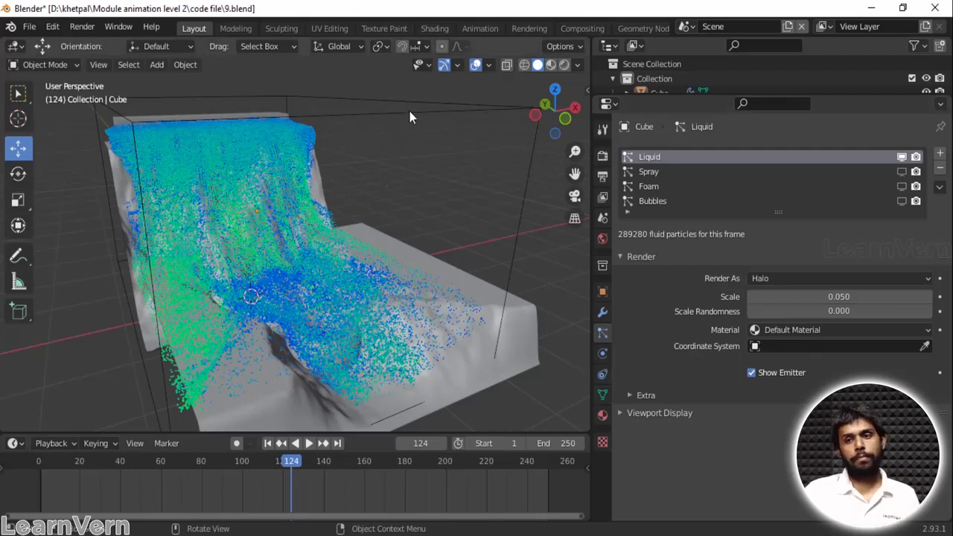
# Step: Select the domain cube and return to its fluid physics settings
pyautogui.click(257, 211)
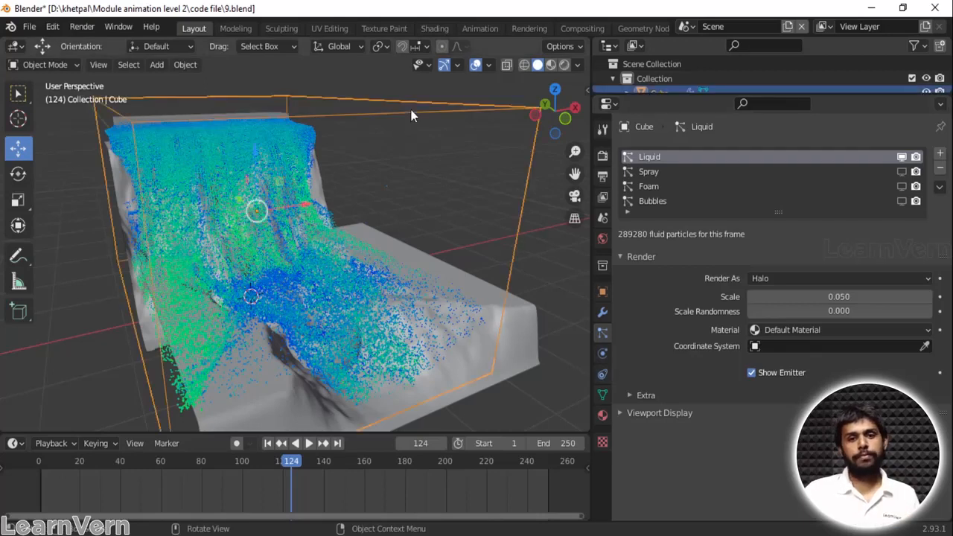
pyautogui.click(603, 354)
pyautogui.scroll(-15, 740, 334)
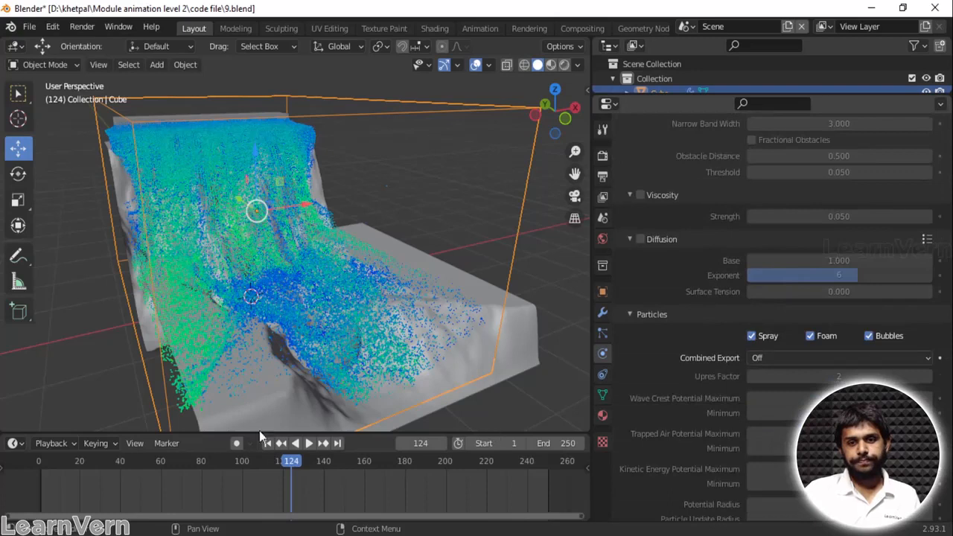
# Step: Examine the liquid particles near the inflow up close, go to frame 40 and view the flow down the slope
pyautogui.moveTo(131, 236); pyautogui.dragTo(285, 223, button='middle')
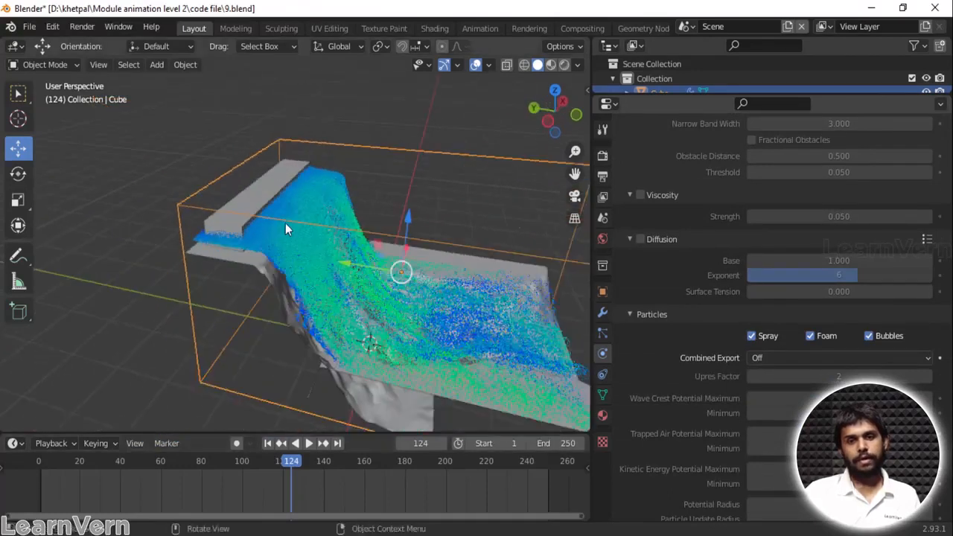
pyautogui.scroll(6, 285, 223)
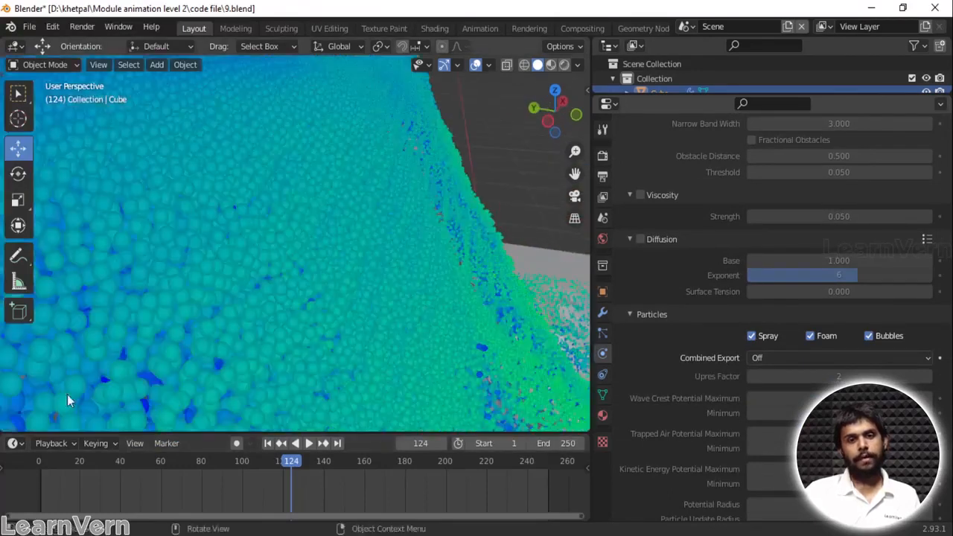
pyautogui.click(121, 461)
pyautogui.scroll(-4, 353, 329)
pyautogui.scroll(3, 349, 272)
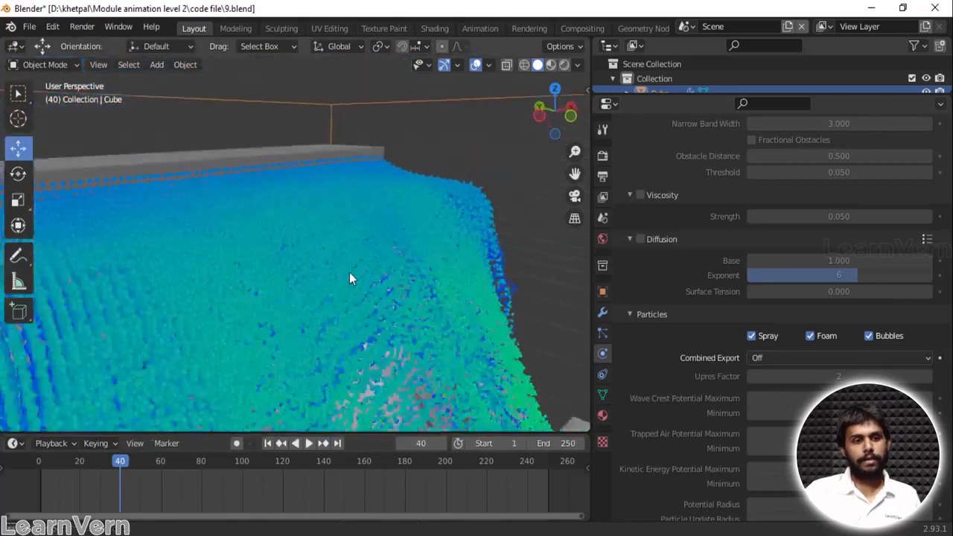
pyautogui.moveTo(350, 272); pyautogui.dragTo(345, 257, button='middle')
pyautogui.scroll(-3, 346, 258)
pyautogui.moveTo(290, 244); pyautogui.dragTo(385, 126, button='middle')
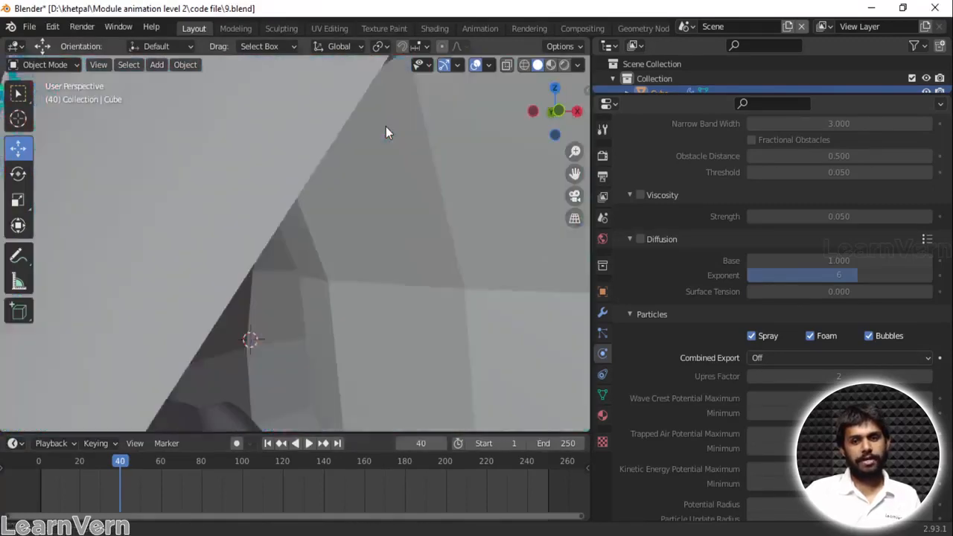
pyautogui.scroll(-4, 332, 178)
# Step: Switch the domain's Mesh Generator to Preview and back to Final to compare their options
pyautogui.scroll(-10, 706, 317)
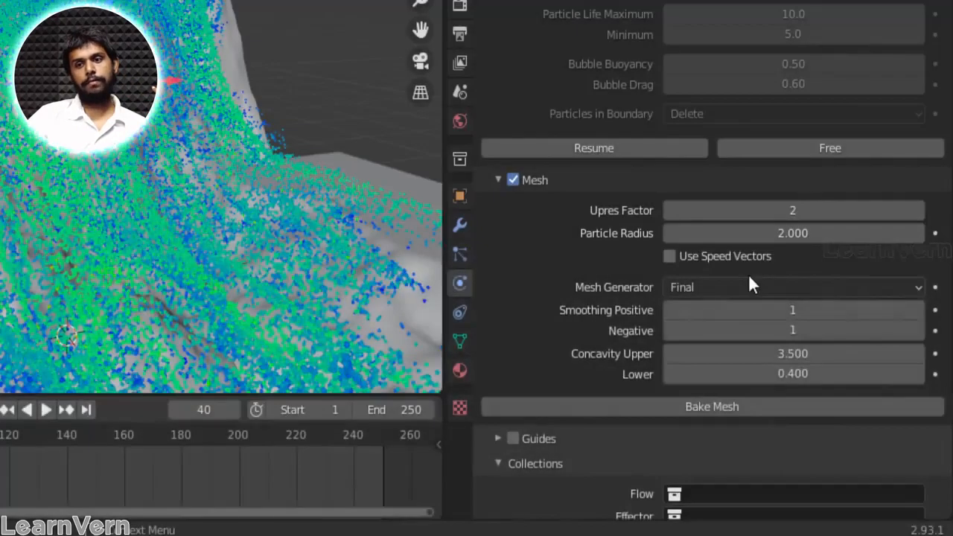
pyautogui.click(751, 287)
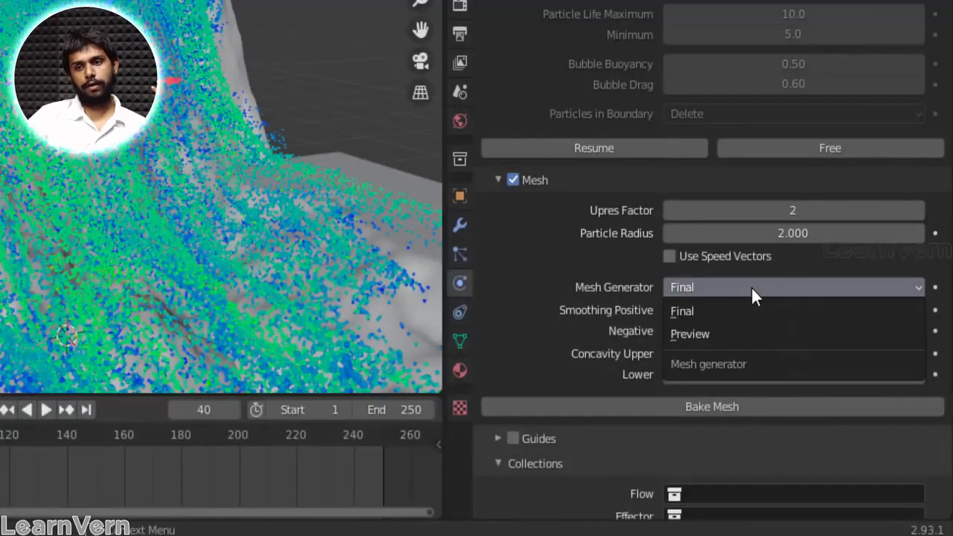
pyautogui.click(751, 286)
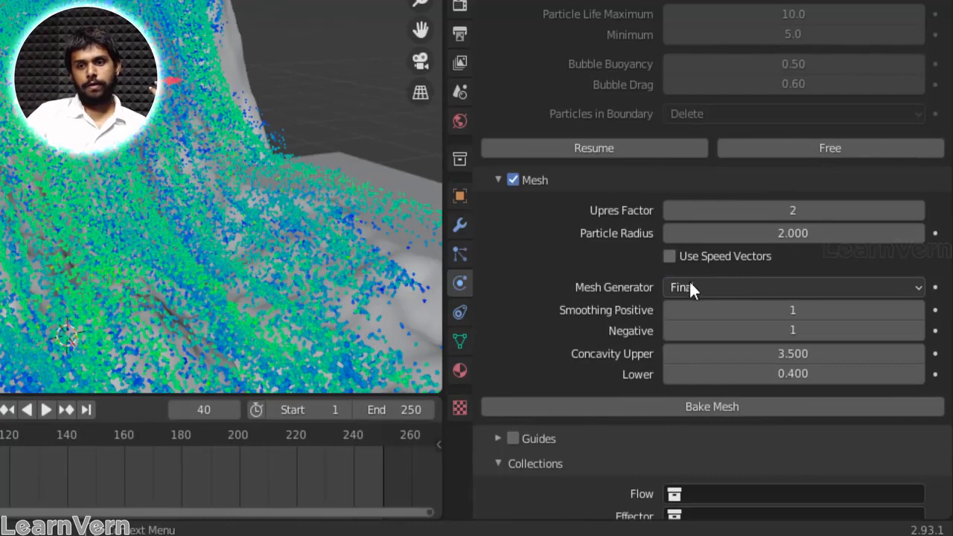
pyautogui.click(699, 287)
pyautogui.click(716, 335)
pyautogui.click(718, 293)
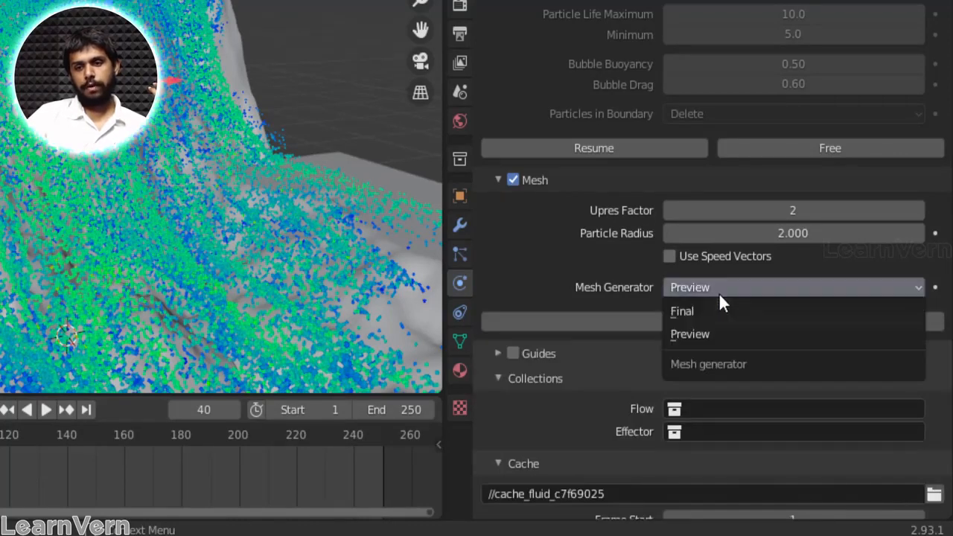
pyautogui.click(723, 314)
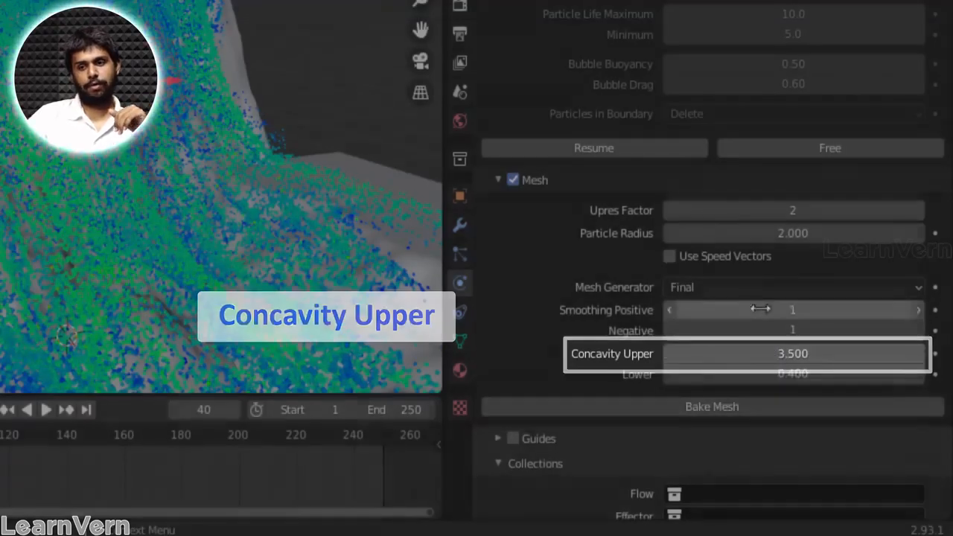
# Step: Set the Mesh Generator to Preview and toggle Use Speed Vectors on and off again
pyautogui.click(740, 288)
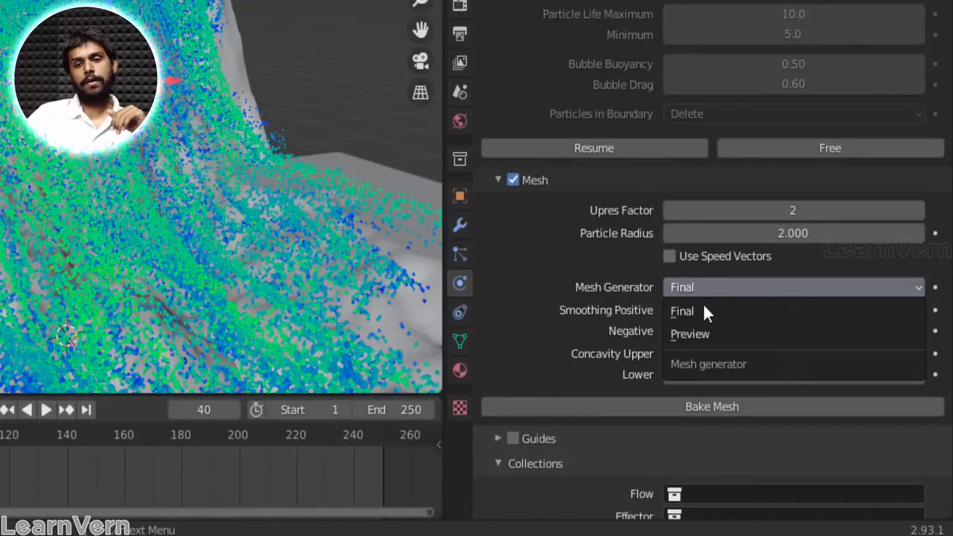
pyautogui.click(711, 329)
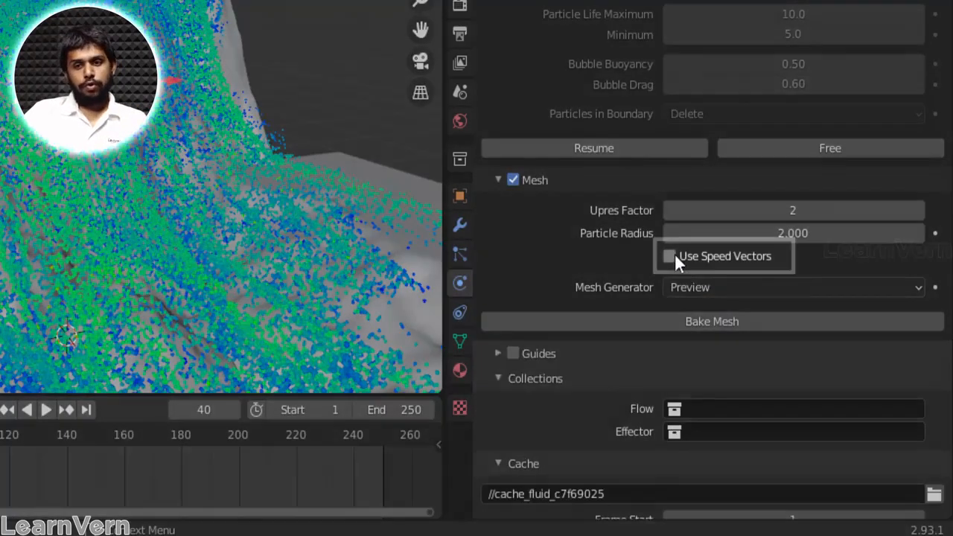
pyautogui.click(670, 256)
pyautogui.click(692, 257)
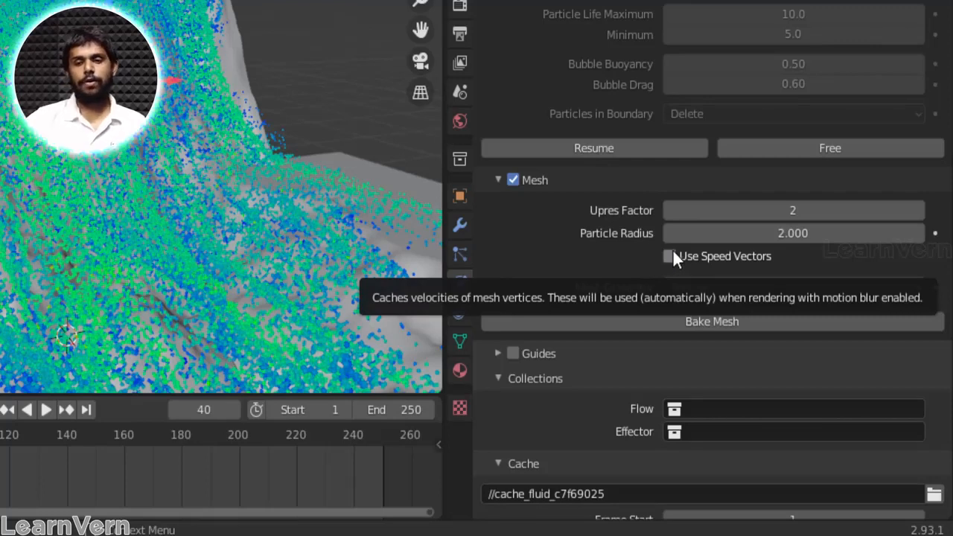
# Step: Bake the liquid mesh with the Preview generator and stop the bake at frame 43
pyautogui.scroll(4, 648, 238)
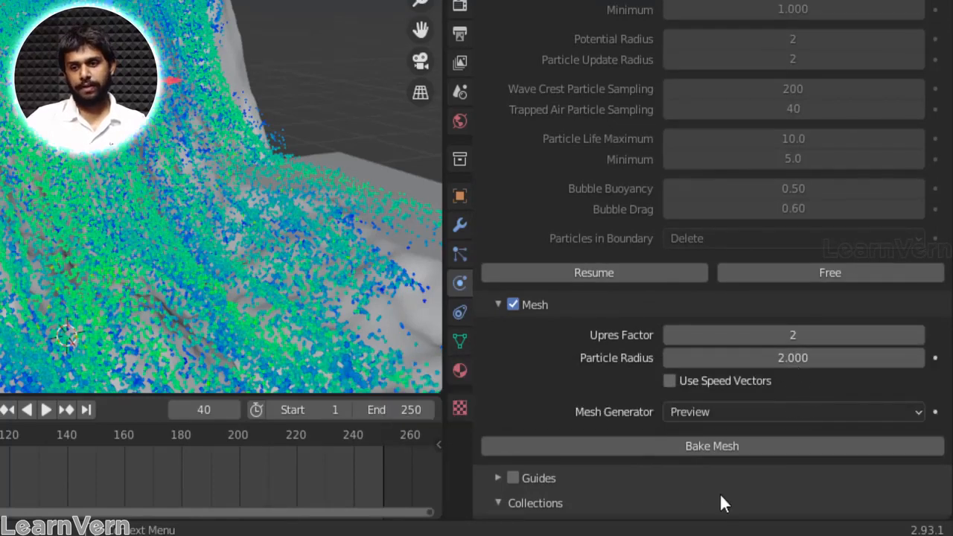
pyautogui.click(690, 448)
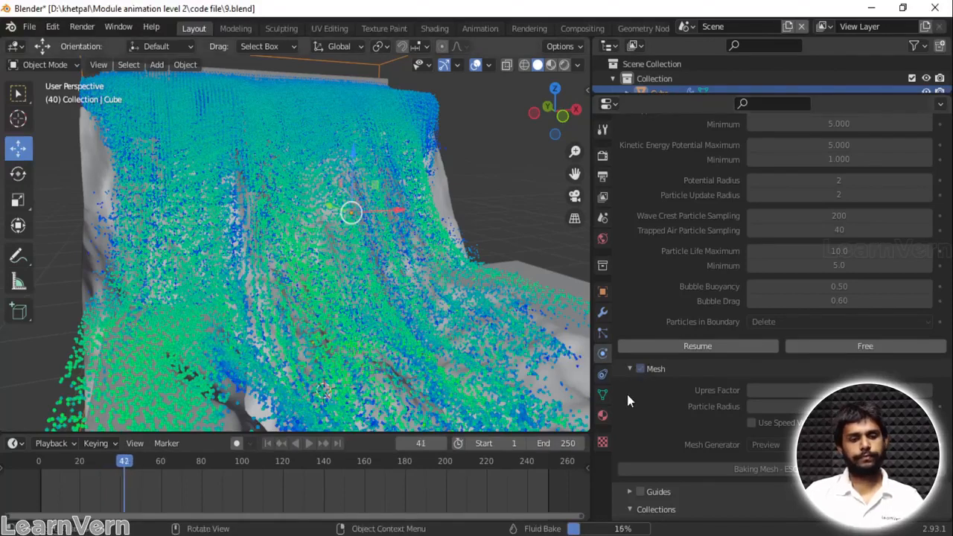
pyautogui.press('Escape')
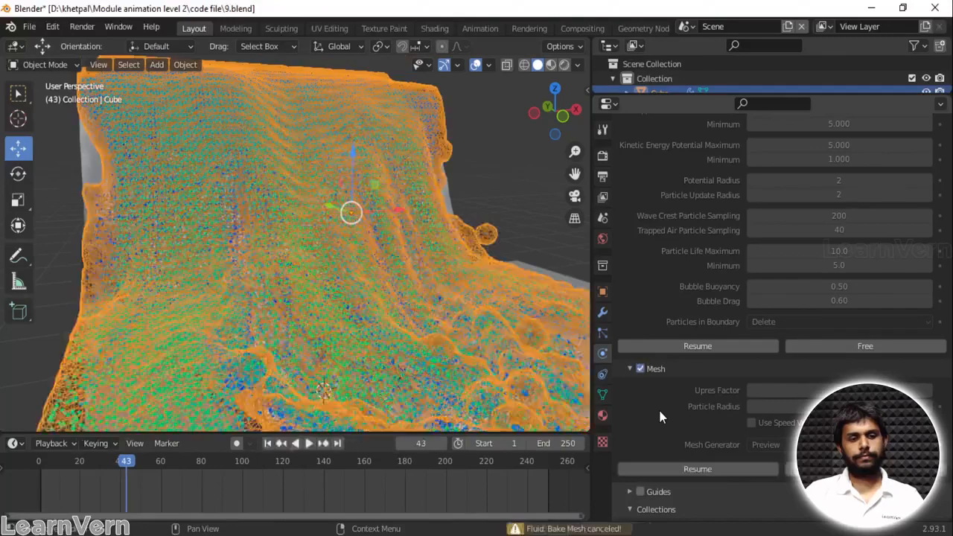
# Step: Deselect the domain and inspect the baked mesh's wireframe over the liquid particles, from several angles and up close
pyautogui.moveTo(248, 237); pyautogui.dragTo(271, 214, button='middle')
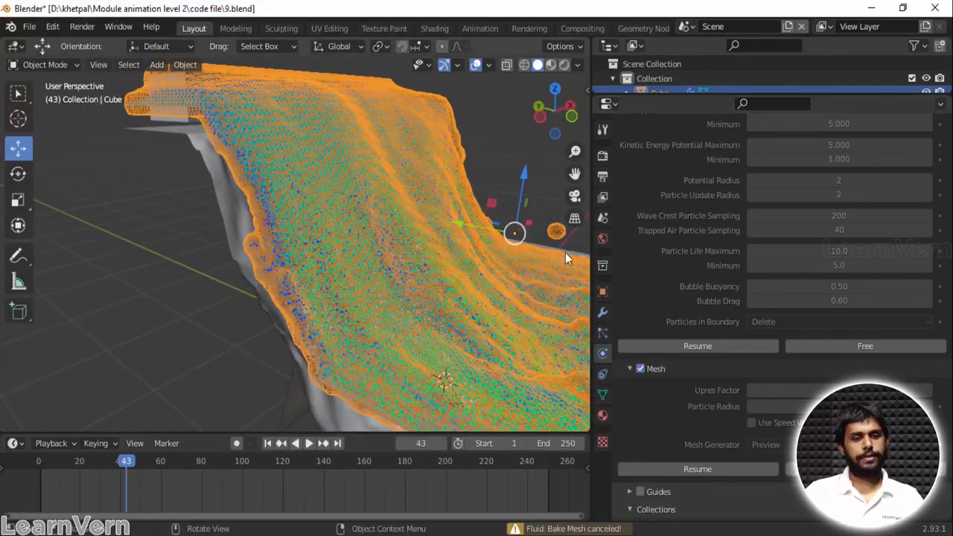
pyautogui.moveTo(565, 252); pyautogui.dragTo(515, 187, button='middle')
pyautogui.click(514, 187)
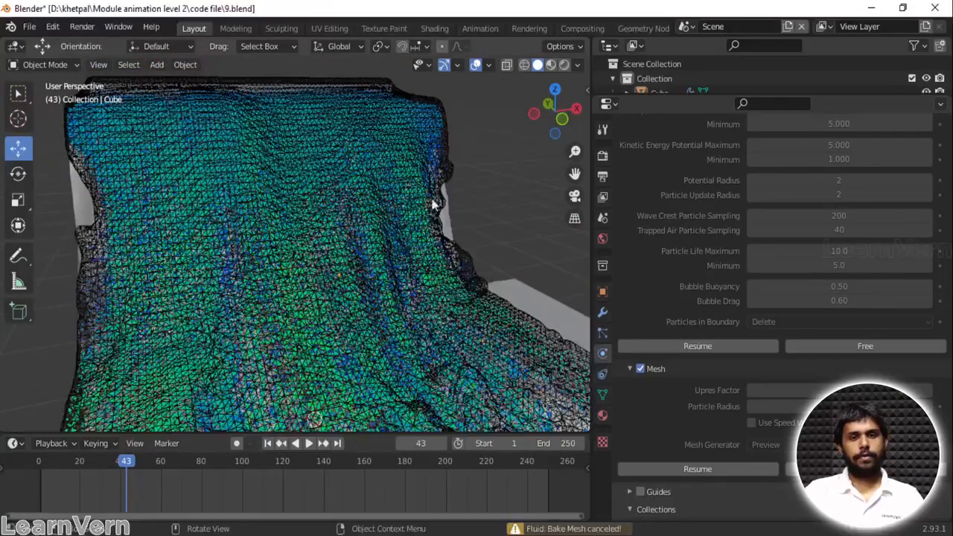
pyautogui.scroll(8, 397, 210)
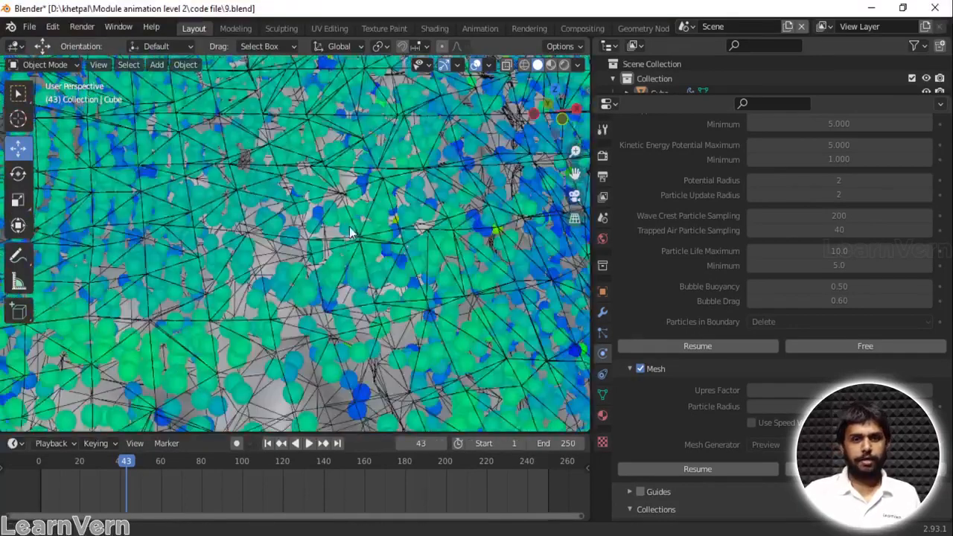
pyautogui.moveTo(263, 257); pyautogui.dragTo(276, 286, button='middle')
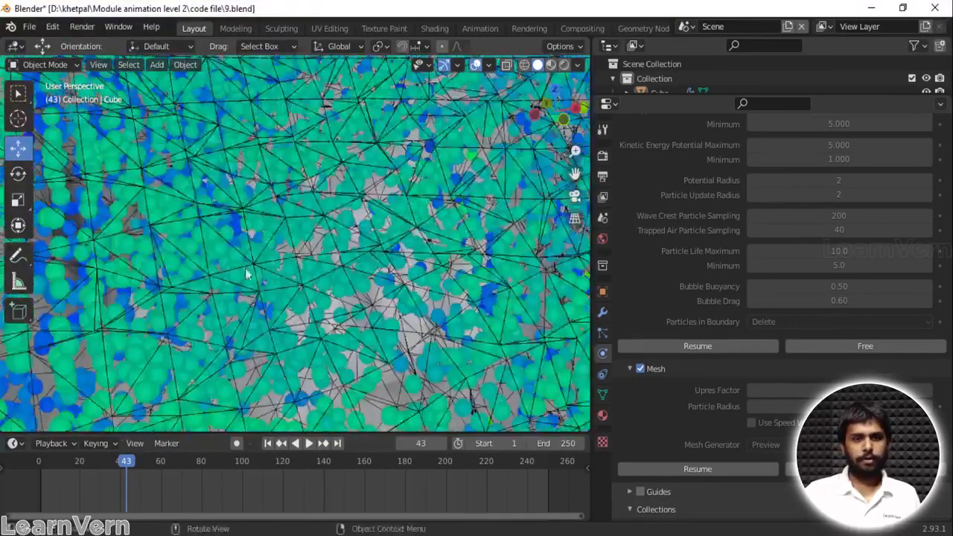
# Step: Inspect the mesh wireframe up close on the slope and around the isolated droplet above the flow
pyautogui.scroll(3, 255, 211)
pyautogui.scroll(-5, 265, 240)
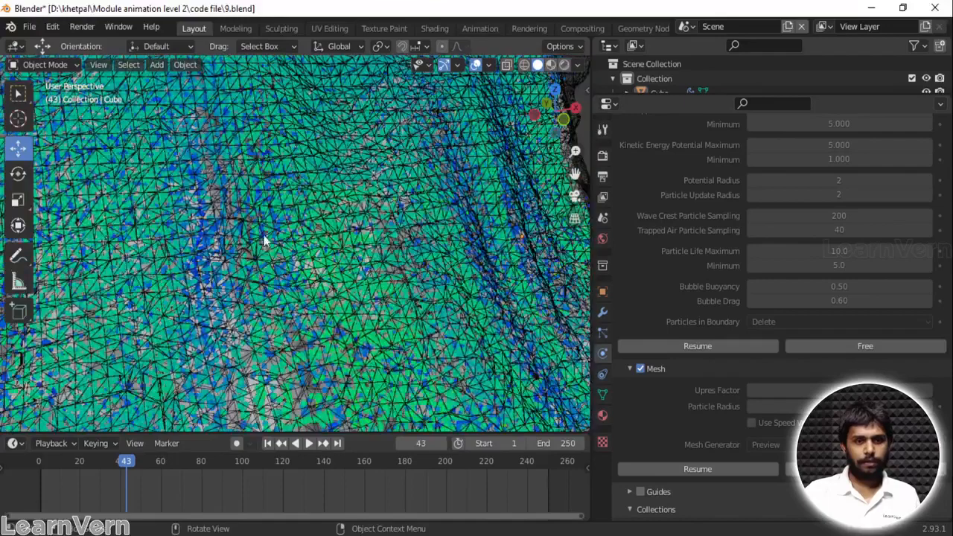
pyautogui.click(256, 265)
pyautogui.press('KP_Decimal')
pyautogui.scroll(5, 255, 265)
pyautogui.moveTo(256, 265); pyautogui.dragTo(332, 222, button='middle')
pyautogui.click(384, 183)
pyautogui.scroll(6, 355, 196)
pyautogui.scroll(3, 415, 160)
pyautogui.keyDown('shift'); pyautogui.moveTo(430, 155); pyautogui.dragTo(60, 320, button='middle'); pyautogui.keyUp('shift')
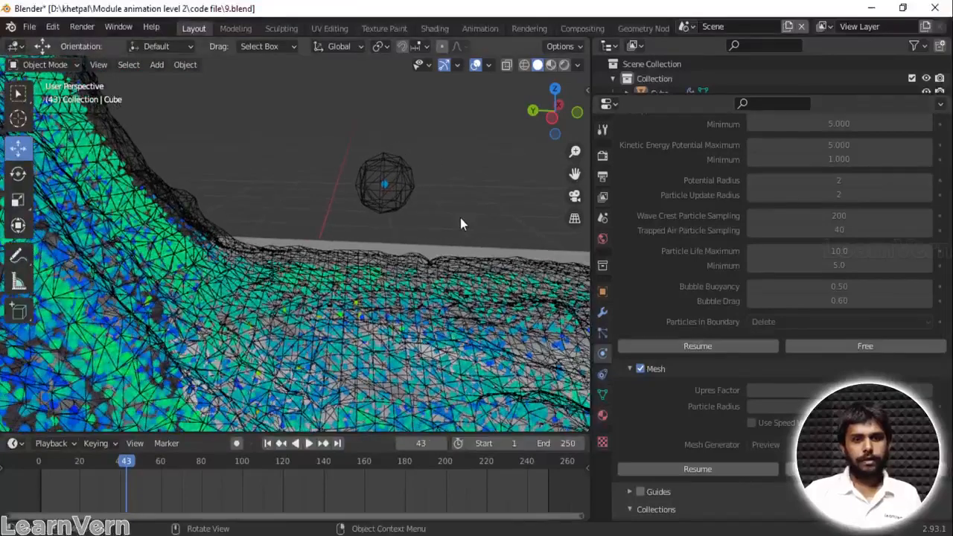
# Step: Reselect the domain, free its baked liquid mesh and set the mesh Upres Factor to 4
pyautogui.press('a')
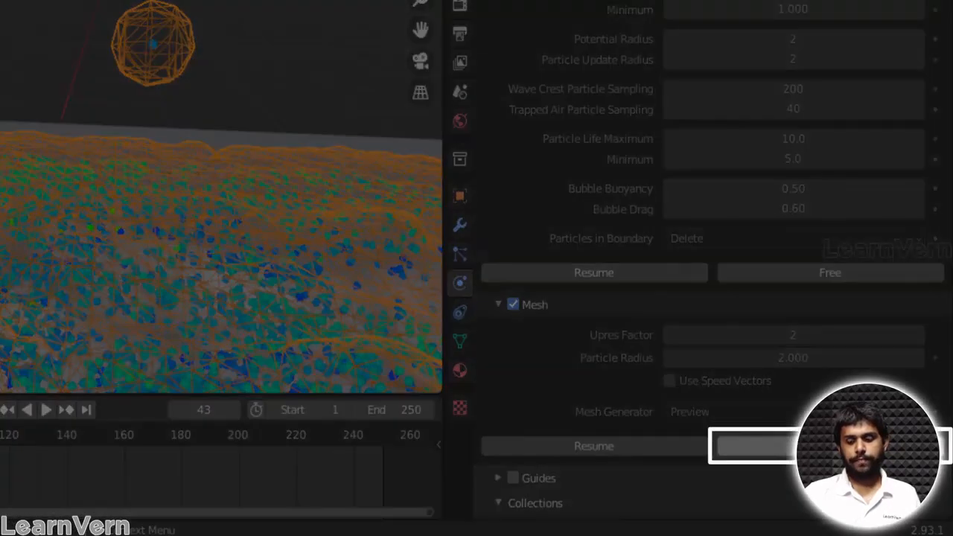
pyautogui.click(830, 446)
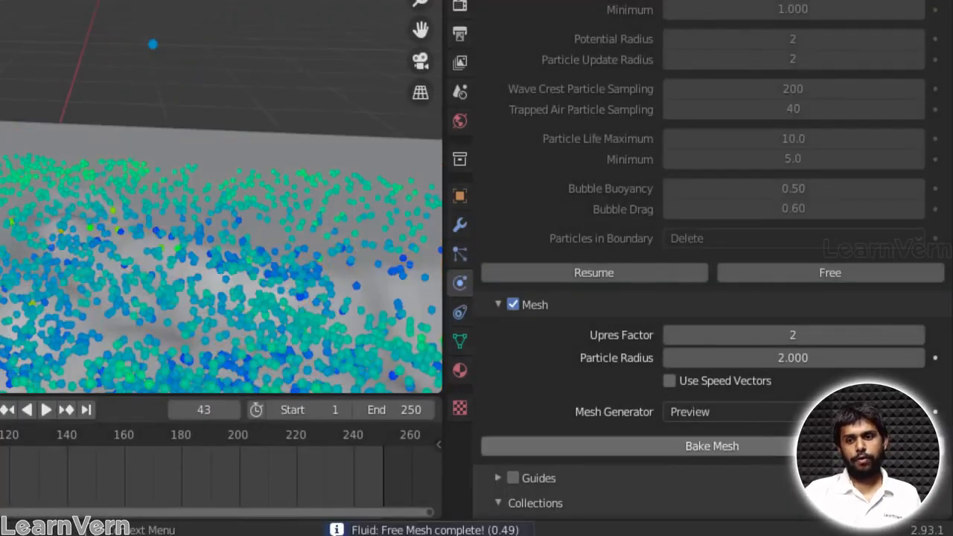
pyautogui.click(794, 335)
pyautogui.write('4')
pyautogui.press('Return')
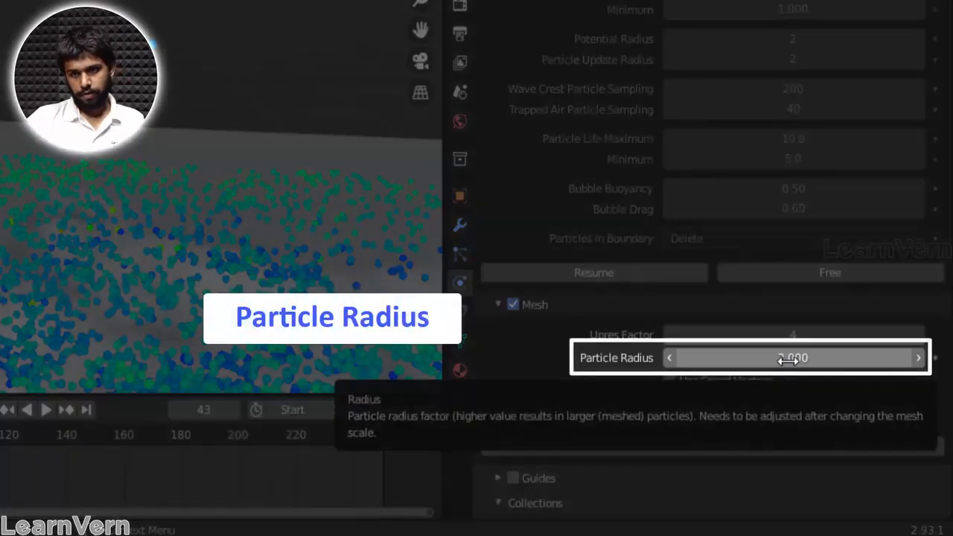
# Step: Set the mesh Particle Radius to 1 and bake the Preview mesh, stopping at frame 42
pyautogui.click(787, 360)
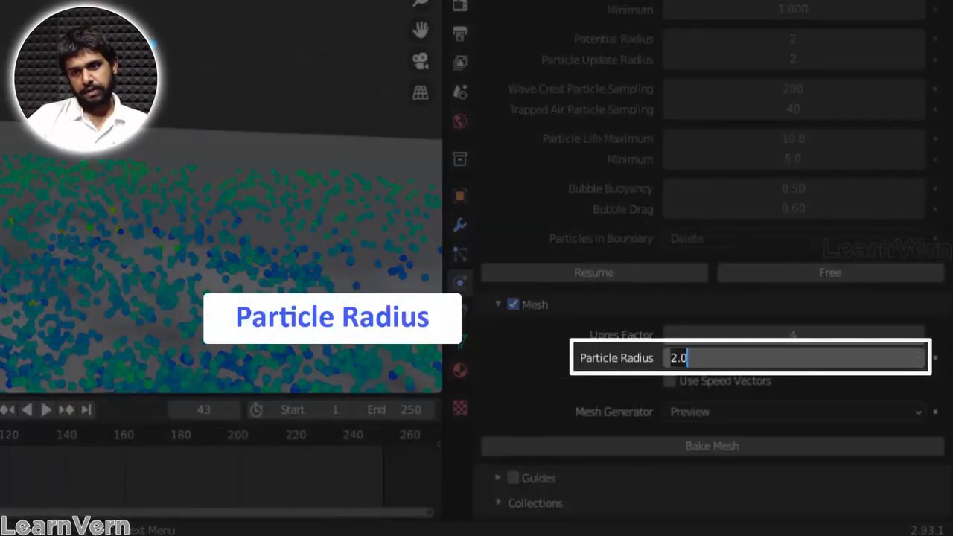
pyautogui.write('1')
pyautogui.press('Return')
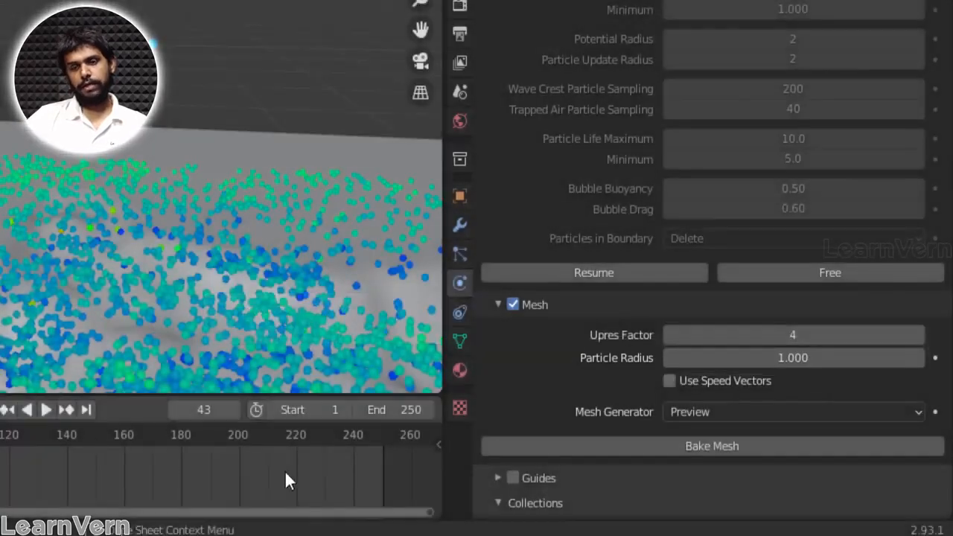
pyautogui.click(734, 451)
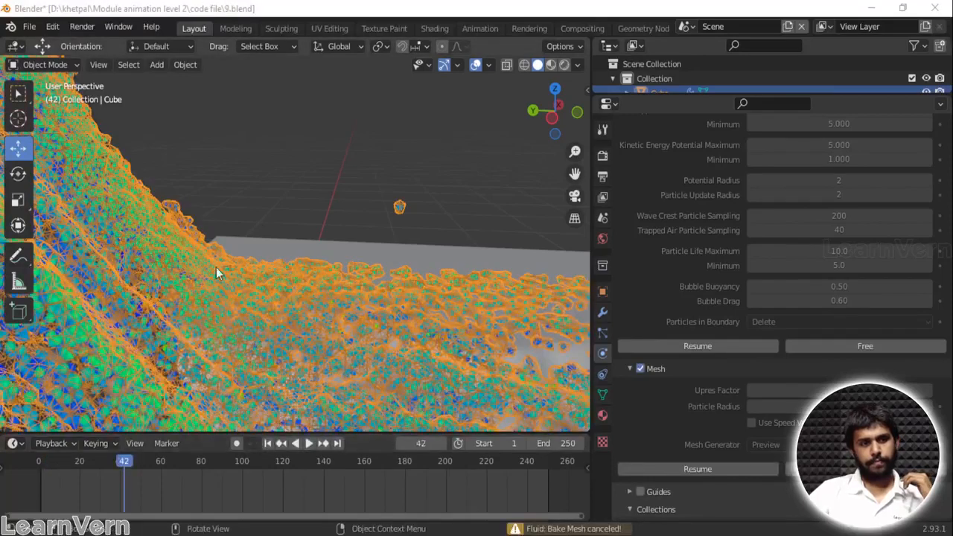
# Step: Examine how tightly the rebaked mesh wraps the liquid particles along the slope and around the isolated droplet
pyautogui.scroll(6, 245, 221)
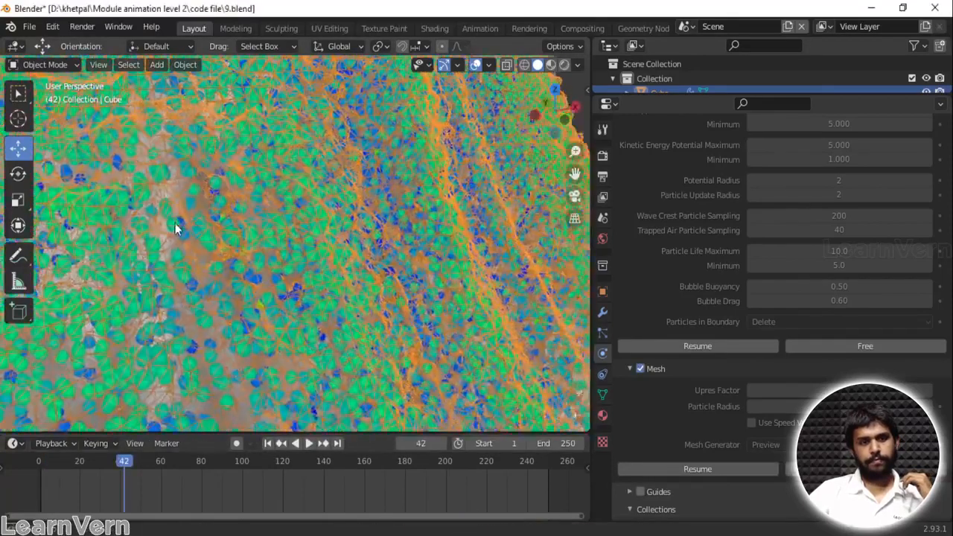
pyautogui.scroll(-8, 190, 242)
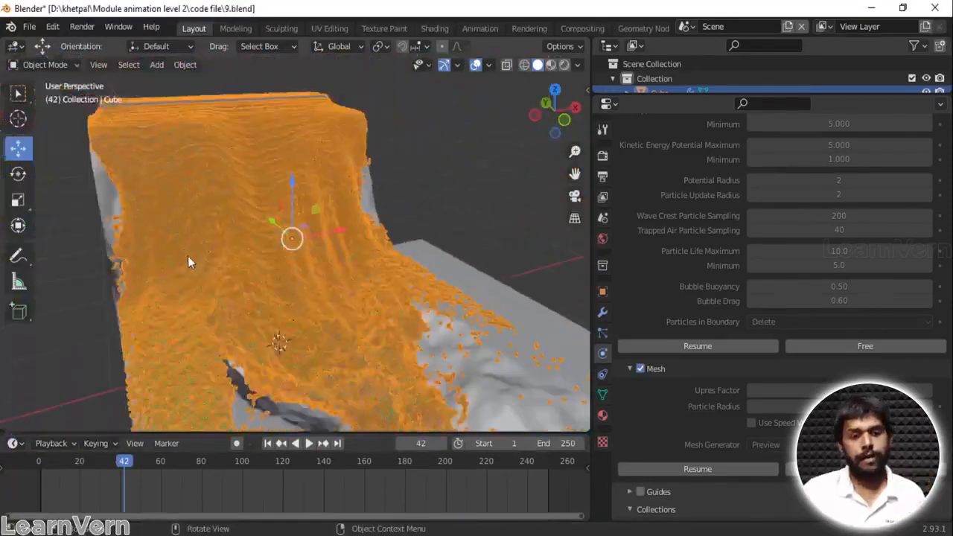
pyautogui.moveTo(242, 217); pyautogui.dragTo(315, 205, button='middle')
pyautogui.scroll(4, 454, 215)
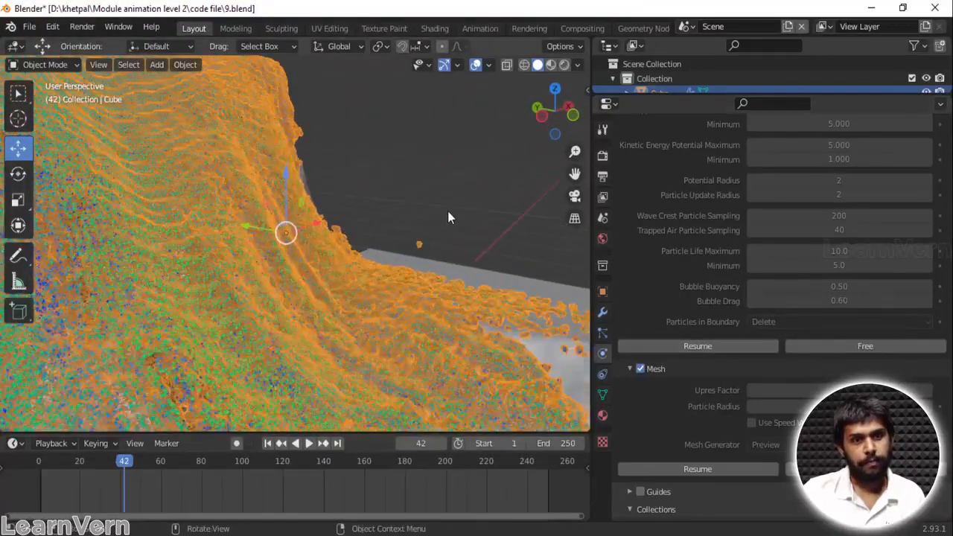
pyautogui.keyDown('shift'); pyautogui.moveTo(384, 211); pyautogui.dragTo(358, 193, button='middle'); pyautogui.keyUp('shift')
pyautogui.scroll(5, 453, 231)
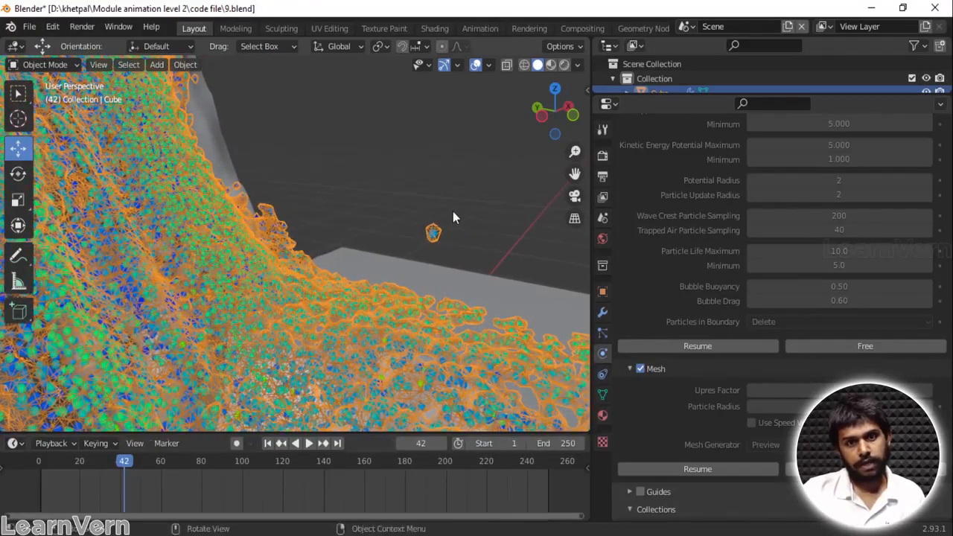
pyautogui.scroll(-7, 455, 210)
pyautogui.scroll(9, 454, 209)
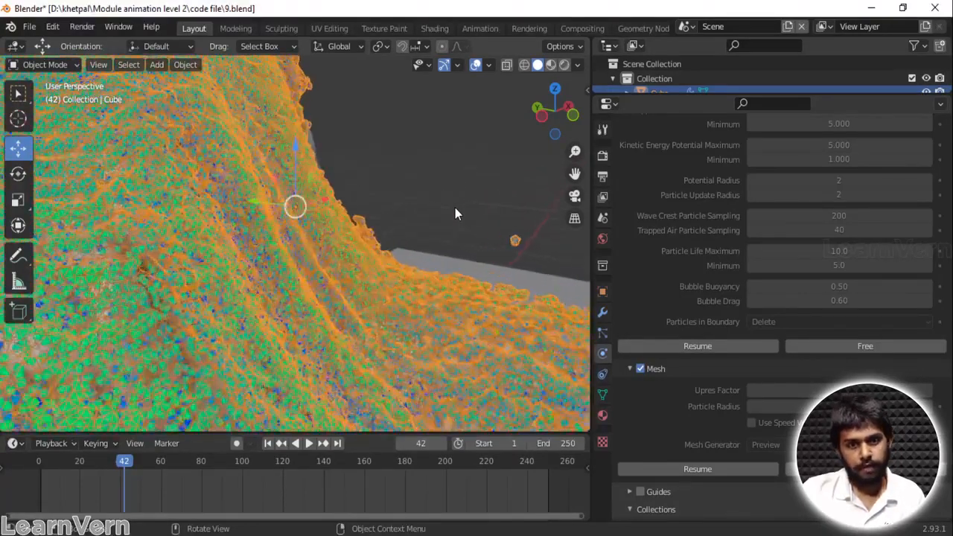
pyautogui.keyDown('shift'); pyautogui.moveTo(385, 178); pyautogui.dragTo(170, 252, button='middle'); pyautogui.keyUp('shift')
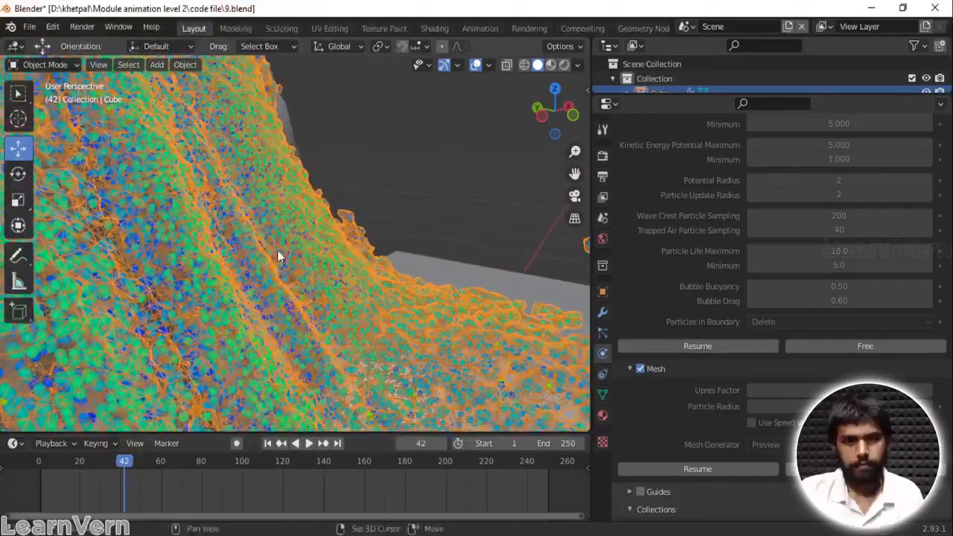
pyautogui.keyDown('shift'); pyautogui.moveTo(279, 256); pyautogui.dragTo(295, 259, button='middle'); pyautogui.keyUp('shift')
pyautogui.keyDown('shift'); pyautogui.moveTo(320, 183); pyautogui.dragTo(303, 181, button='middle'); pyautogui.keyUp('shift')
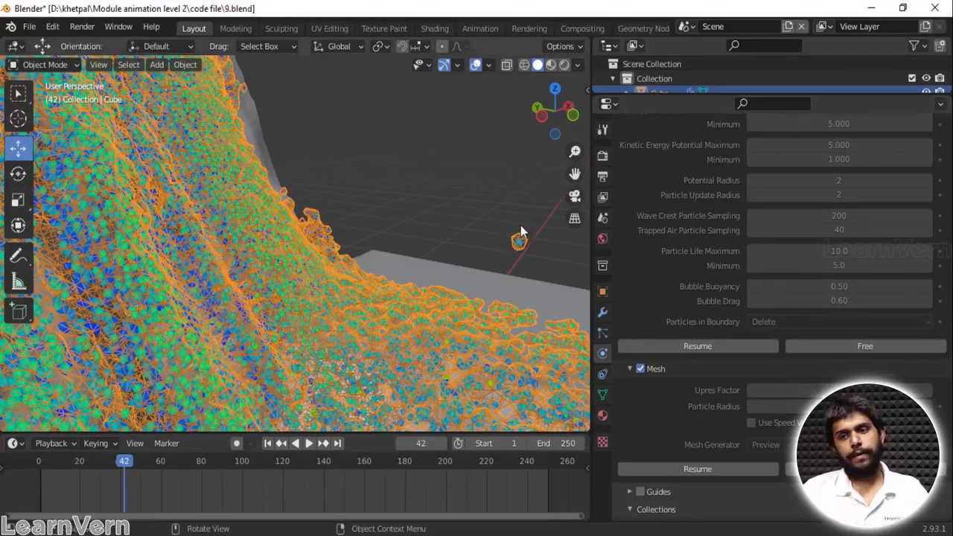
# Step: Examine the mesh around the scattered particles beyond the main flow, up close and from other angles
pyautogui.moveTo(302, 259); pyautogui.dragTo(322, 212, button='middle')
pyautogui.moveTo(446, 323); pyautogui.dragTo(464, 283, button='middle')
pyautogui.moveTo(329, 226); pyautogui.dragTo(23, 191, button='middle')
pyautogui.scroll(5, 438, 113)
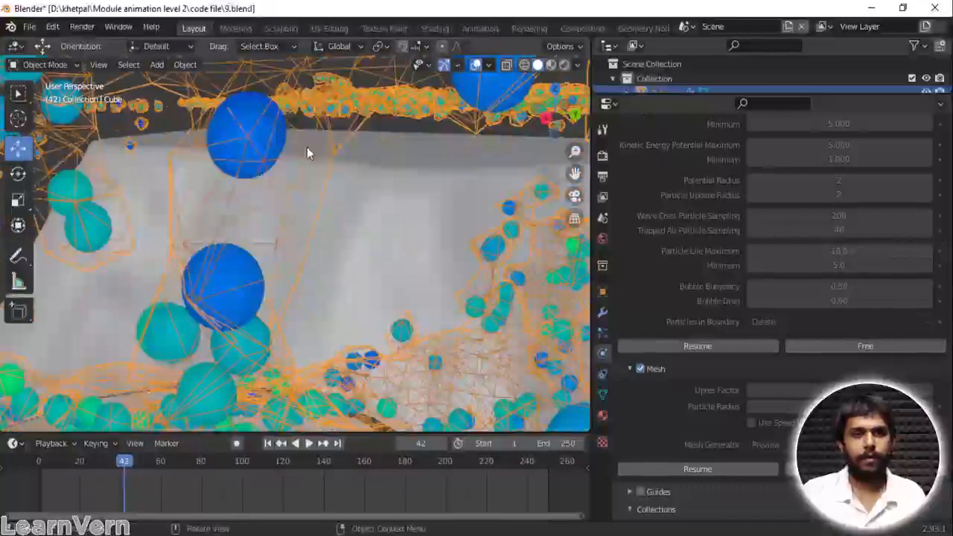
pyautogui.keyDown('shift'); pyautogui.moveTo(307, 147); pyautogui.dragTo(274, 222, button='middle'); pyautogui.keyUp('shift')
pyautogui.scroll(-2, 250, 228)
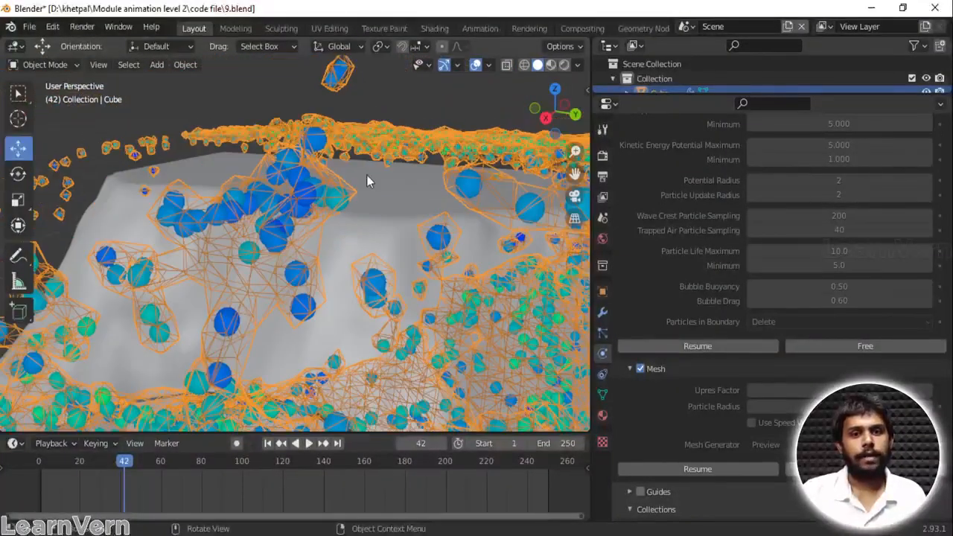
pyautogui.moveTo(453, 195); pyautogui.dragTo(575, 284, button='middle')
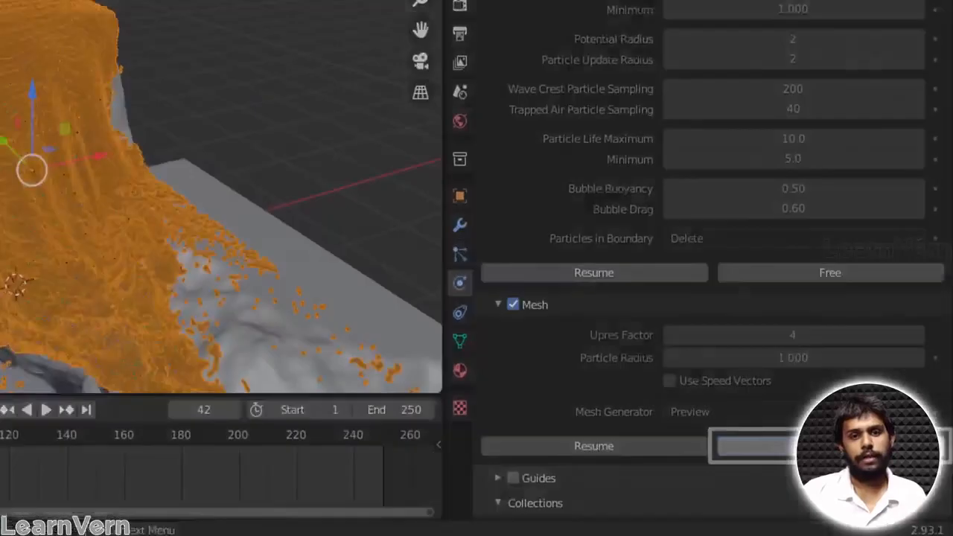
# Step: Free the baked liquid mesh and switch the Mesh Generator to Final
pyautogui.click(842, 458)
pyautogui.moveTo(22, 298); pyautogui.dragTo(0, 147, button='middle')
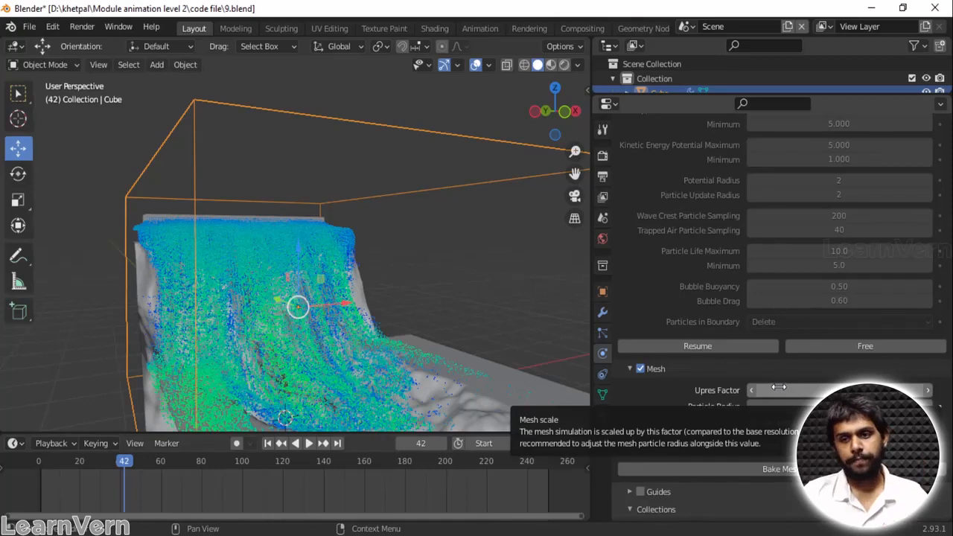
pyautogui.moveTo(146, 194); pyautogui.dragTo(146, 226, button='middle')
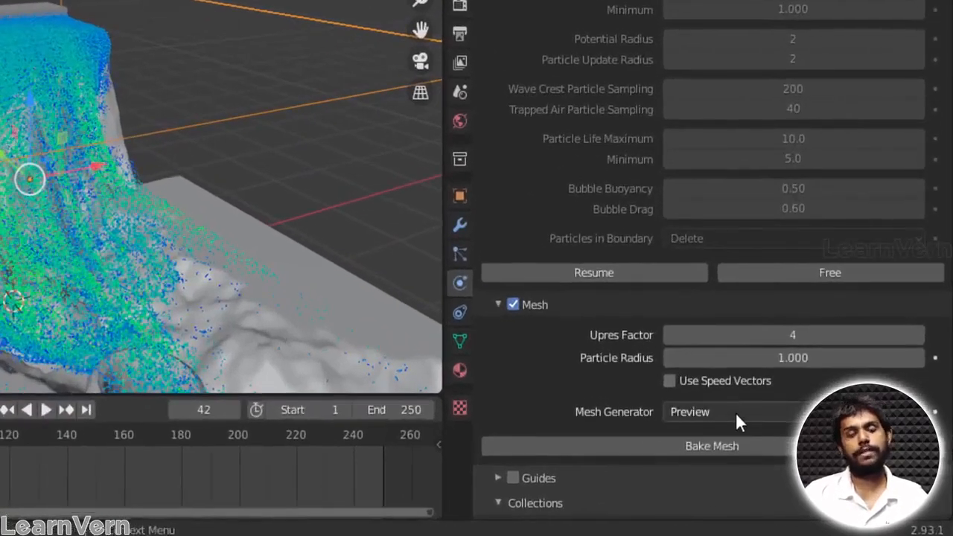
pyautogui.click(735, 412)
pyautogui.click(709, 439)
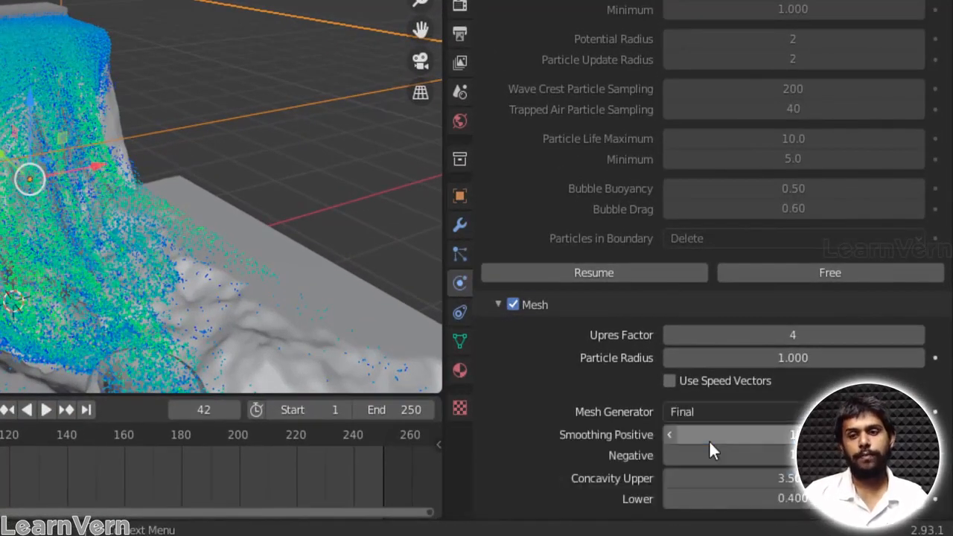
# Step: Set the mesh's Smoothing Positive to 2 and bake the liquid mesh with the Final generator
pyautogui.scroll(-5, 566, 365)
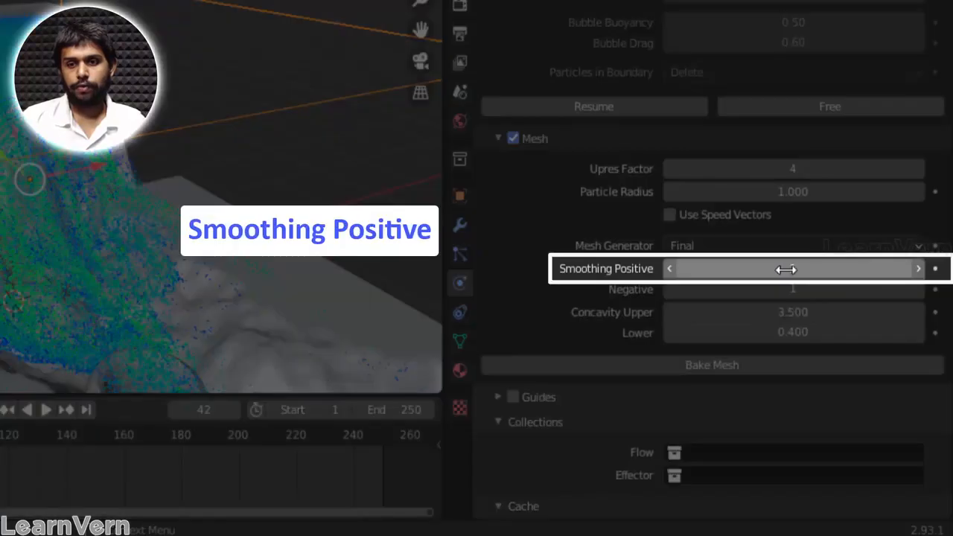
pyautogui.click(793, 268)
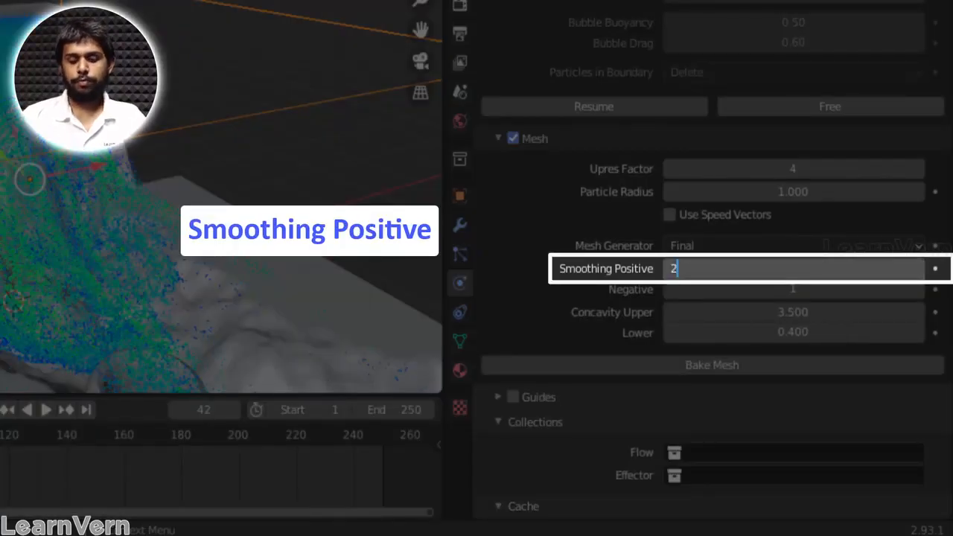
pyautogui.press('Return')
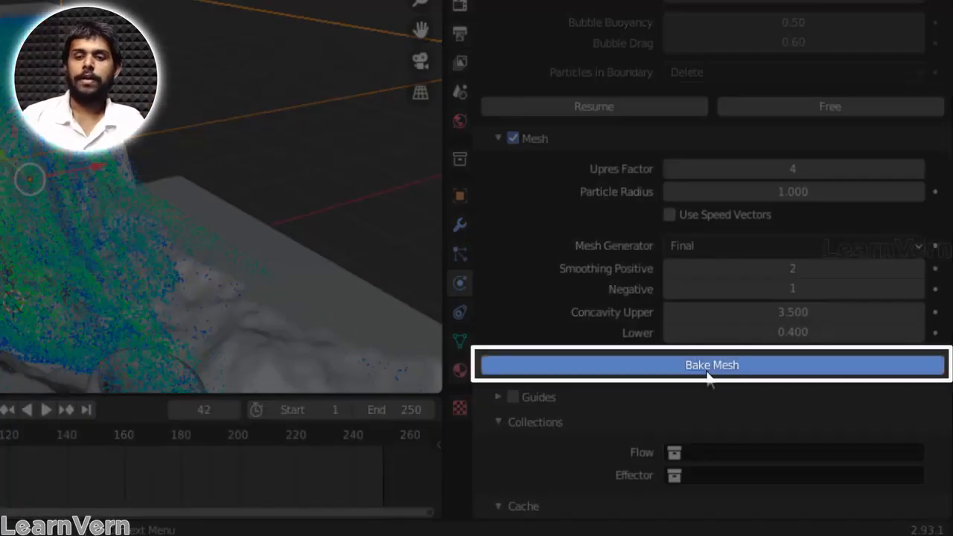
pyautogui.click(707, 373)
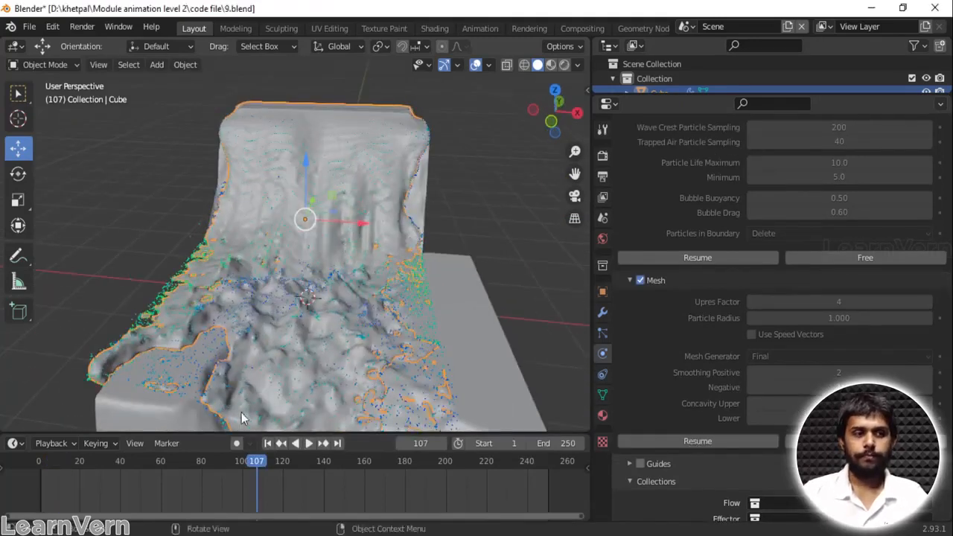
# Step: Go to frame 22 and examine the particles inside the gap in the smooth mesh on the slope
pyautogui.moveTo(112, 463); pyautogui.dragTo(85, 463)
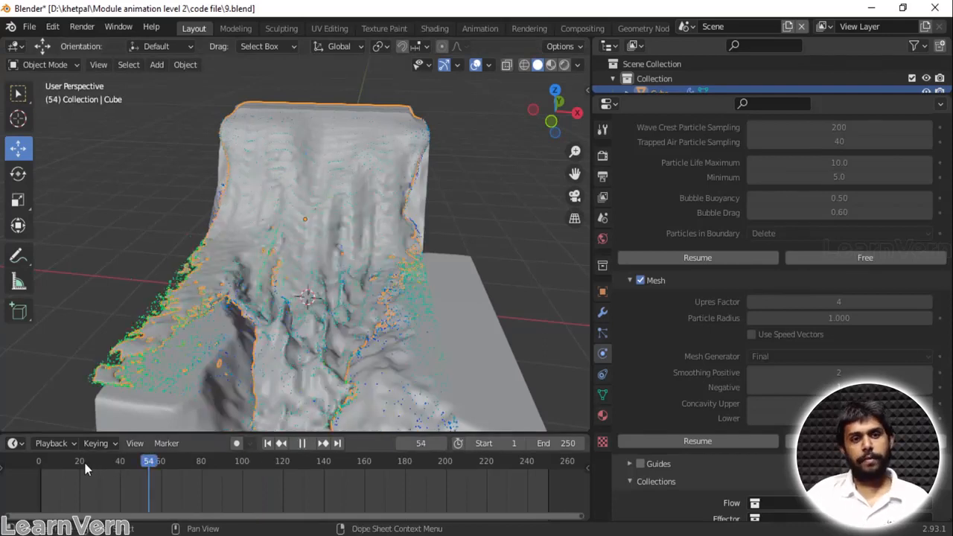
pyautogui.moveTo(259, 201); pyautogui.dragTo(377, 324, button='middle')
pyautogui.scroll(4, 294, 213)
pyautogui.moveTo(327, 172); pyautogui.dragTo(200, 237, button='middle')
pyautogui.scroll(4, 225, 287)
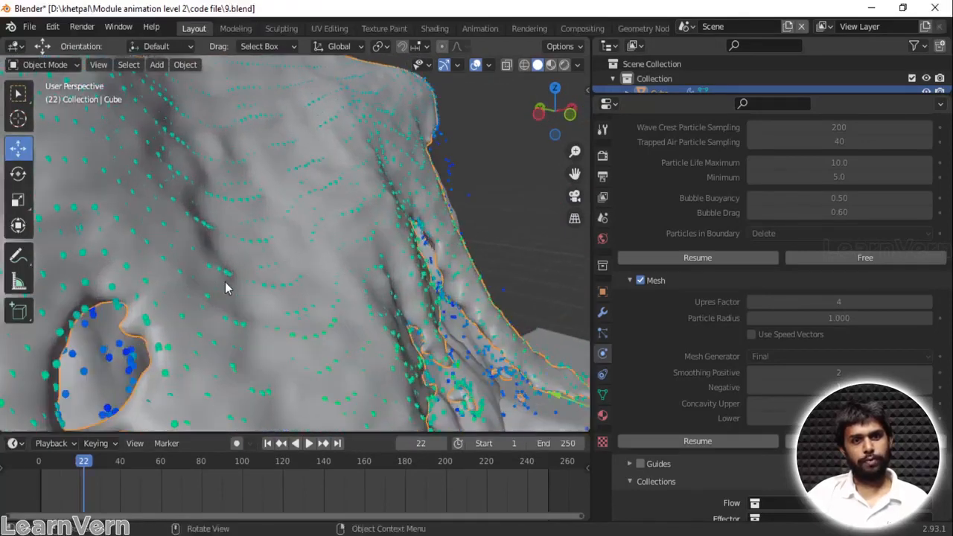
pyautogui.keyDown('shift'); pyautogui.moveTo(225, 287); pyautogui.dragTo(358, 198, button='middle'); pyautogui.keyUp('shift')
pyautogui.scroll(5, 183, 297)
pyautogui.keyDown('shift'); pyautogui.moveTo(240, 227); pyautogui.dragTo(85, 233, button='middle'); pyautogui.keyUp('shift')
pyautogui.scroll(3, 292, 204)
pyautogui.moveTo(292, 204); pyautogui.dragTo(435, 202, button='middle')
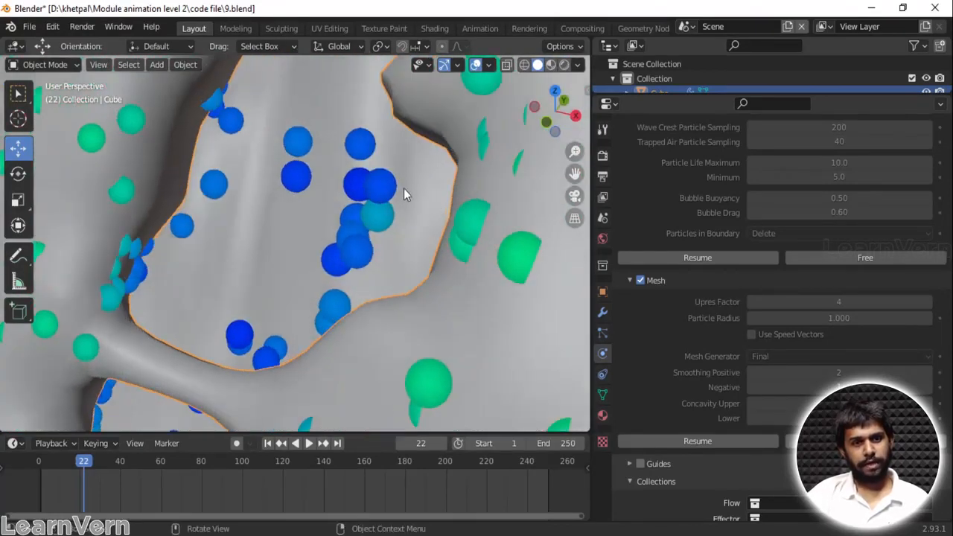
pyautogui.scroll(-6, 324, 215)
pyautogui.scroll(5, 370, 233)
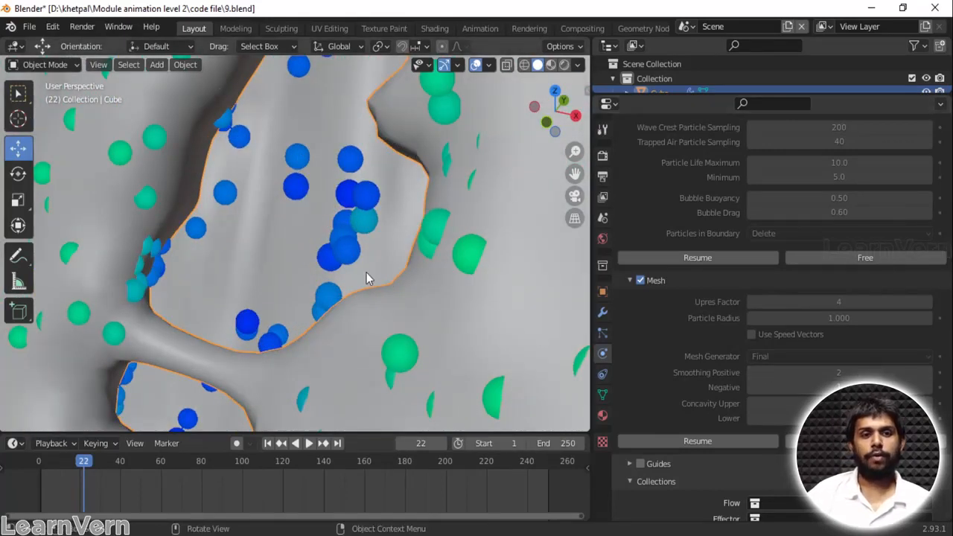
# Step: Move the timeline to frame 94 and examine the smooth liquid mesh over the terrain from several angles
pyautogui.scroll(-14, 395, 294)
pyautogui.moveTo(200, 287); pyautogui.dragTo(358, 167, button='middle')
pyautogui.scroll(4, 368, 256)
pyautogui.scroll(3, 365, 202)
pyautogui.moveTo(366, 203); pyautogui.dragTo(257, 220, button='middle')
pyautogui.click(230, 461)
pyautogui.press('space')
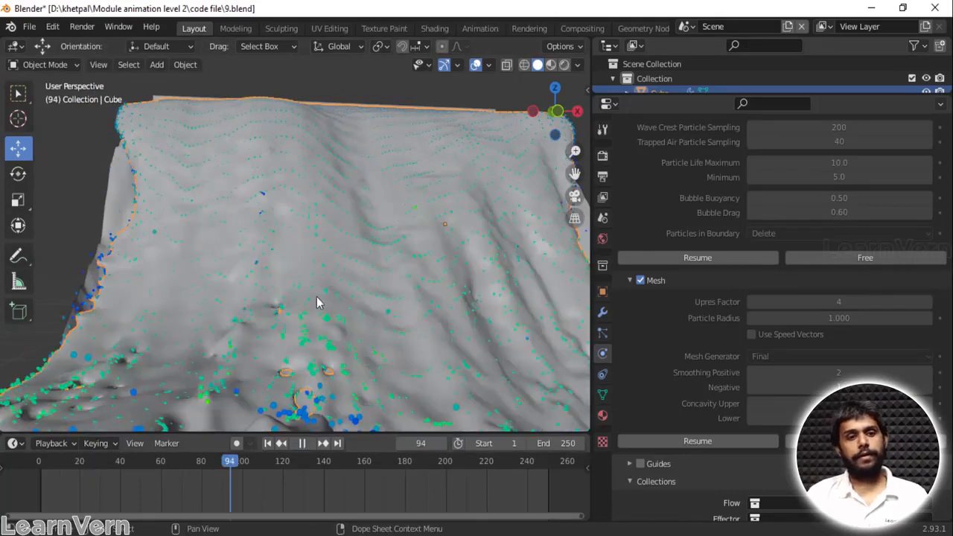
pyautogui.press('space')
pyautogui.scroll(-4, 376, 214)
pyautogui.moveTo(376, 214); pyautogui.dragTo(270, 244, button='middle')
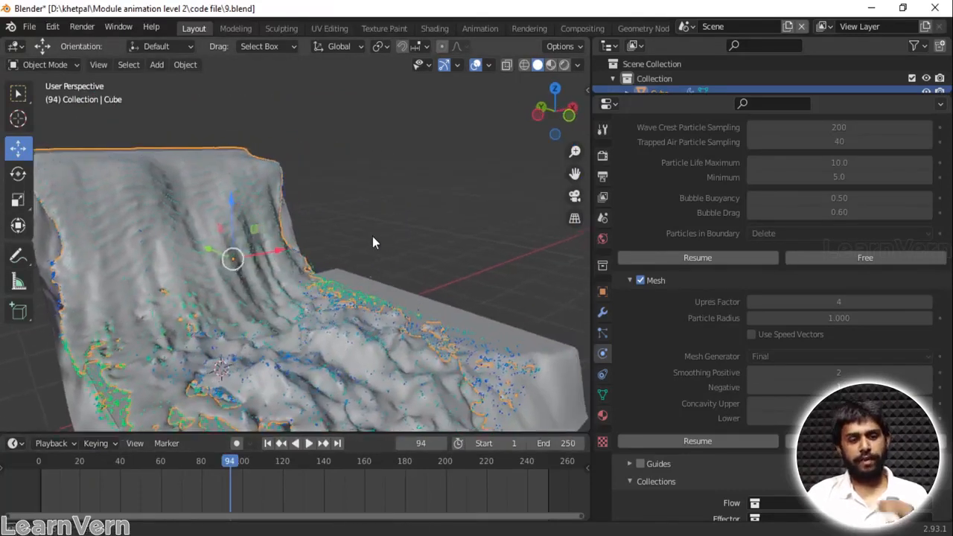
pyautogui.moveTo(372, 237); pyautogui.dragTo(453, 219, button='middle')
pyautogui.moveTo(277, 234); pyautogui.dragTo(194, 215, button='middle')
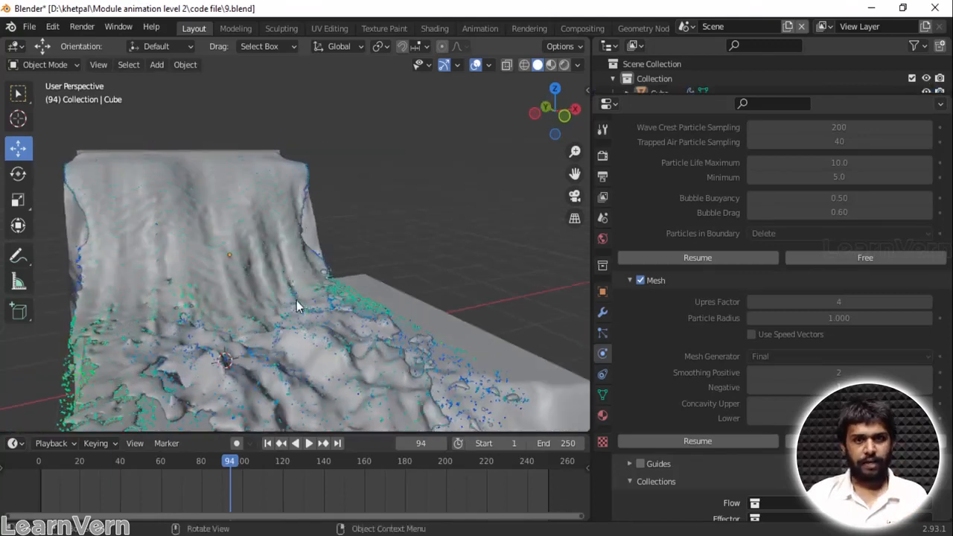
pyautogui.moveTo(281, 305); pyautogui.dragTo(240, 239, button='middle')
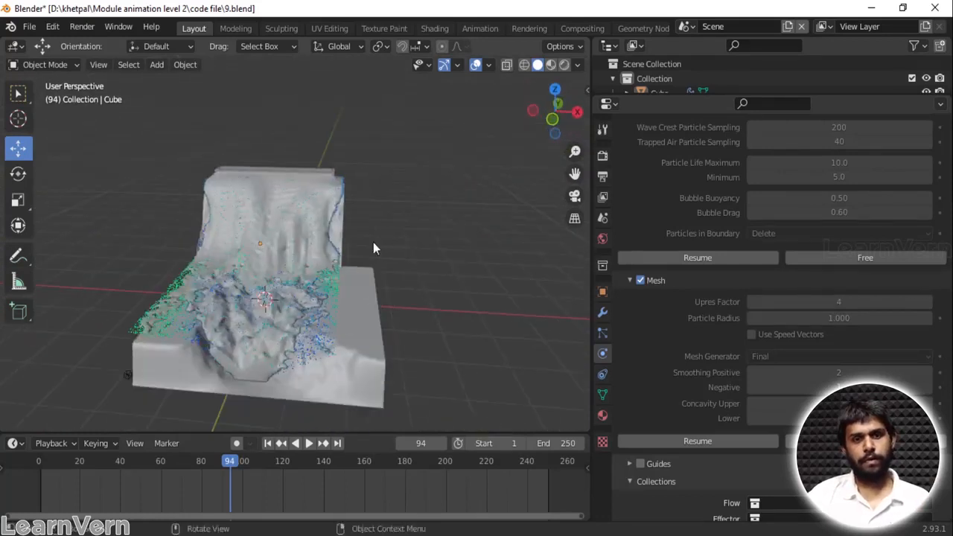
pyautogui.moveTo(334, 245); pyautogui.dragTo(583, 246, button='middle')
# Step: Review the domain's Particles and Mesh settings alongside the baked liquid mesh
pyautogui.scroll(8, 670, 327)
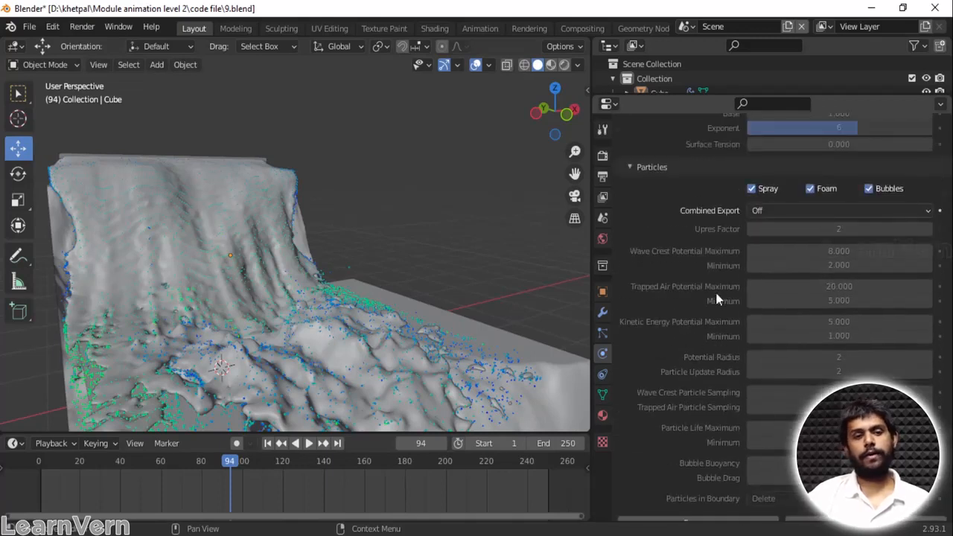
pyautogui.scroll(4, 689, 333)
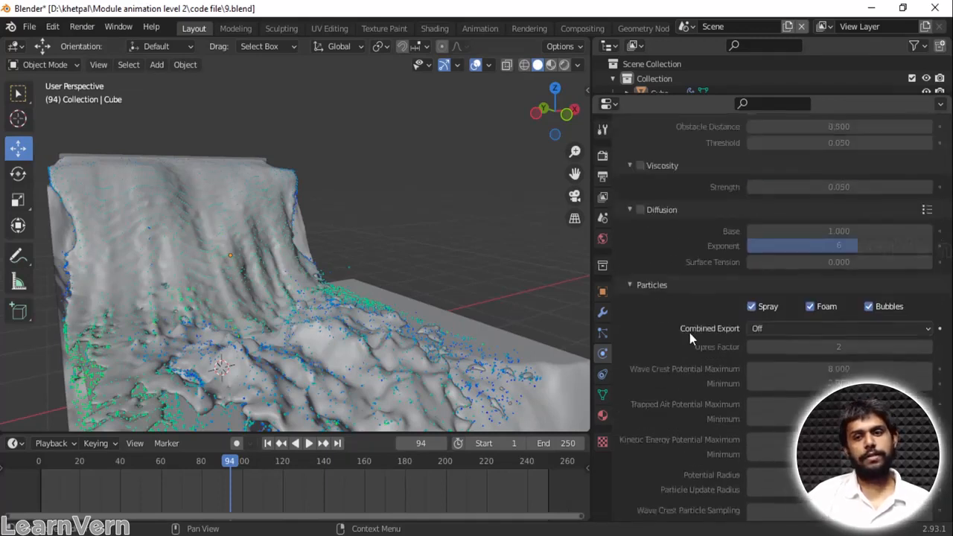
pyautogui.scroll(-12, 689, 335)
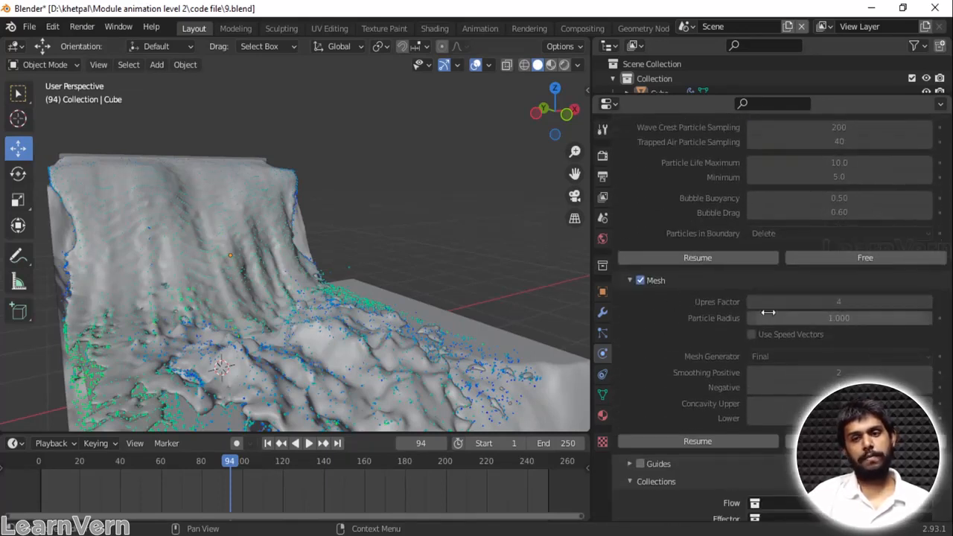
pyautogui.moveTo(360, 254); pyautogui.dragTo(417, 239, button='middle')
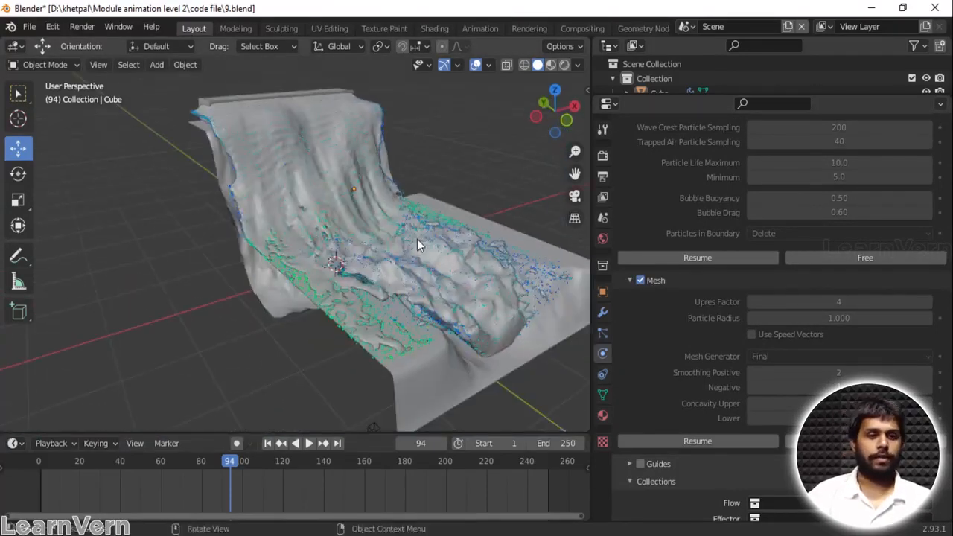